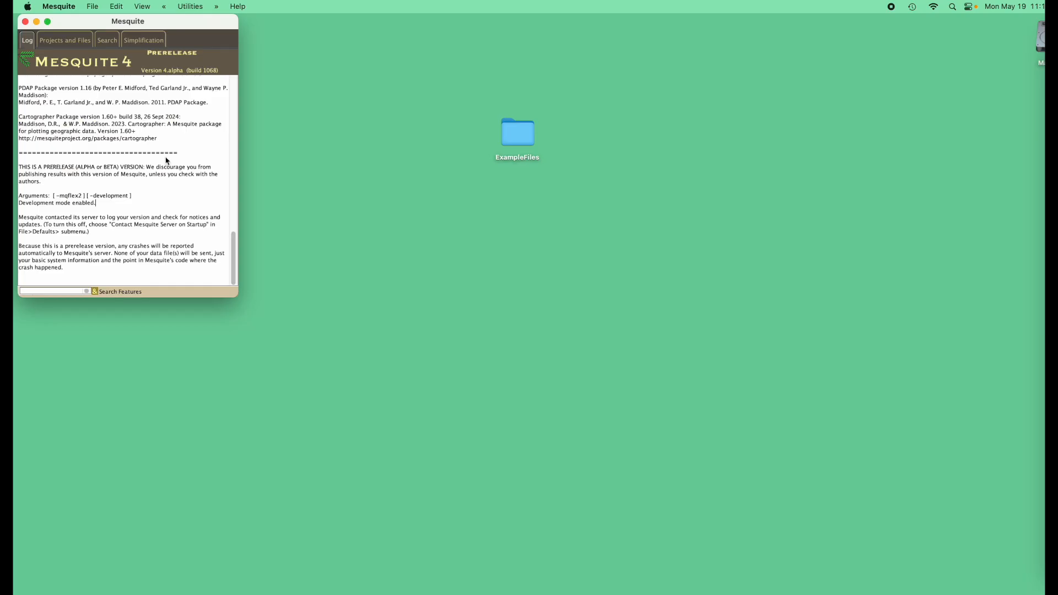
- Open 01-recAncStates.nex from the ExampleFiles folder and move the Trace Character legend lower in the empty area beside the tree
left_click(98, 6)
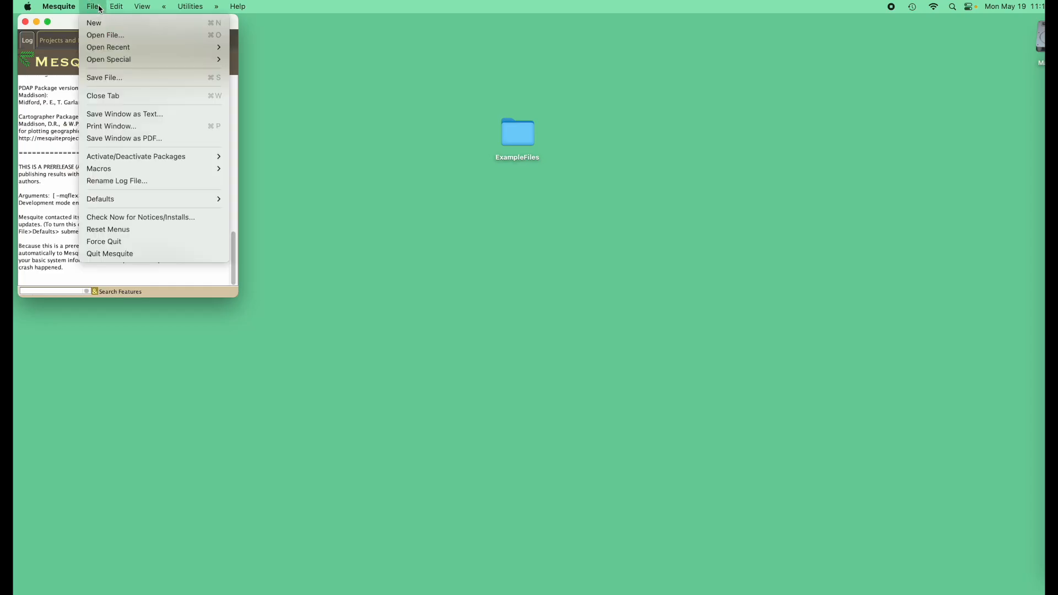
left_click(107, 35)
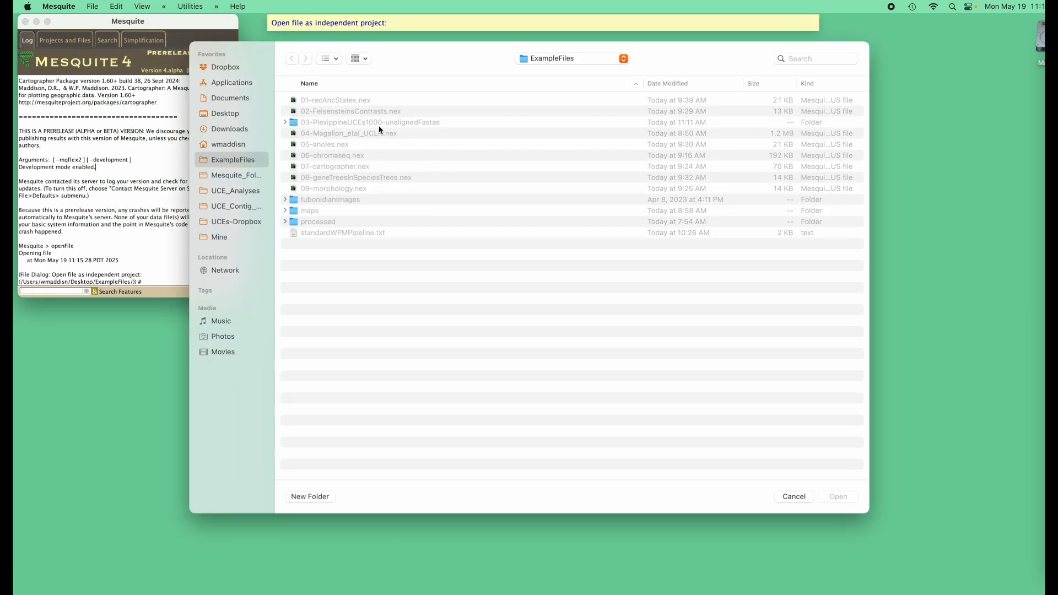
double_click(340, 101)
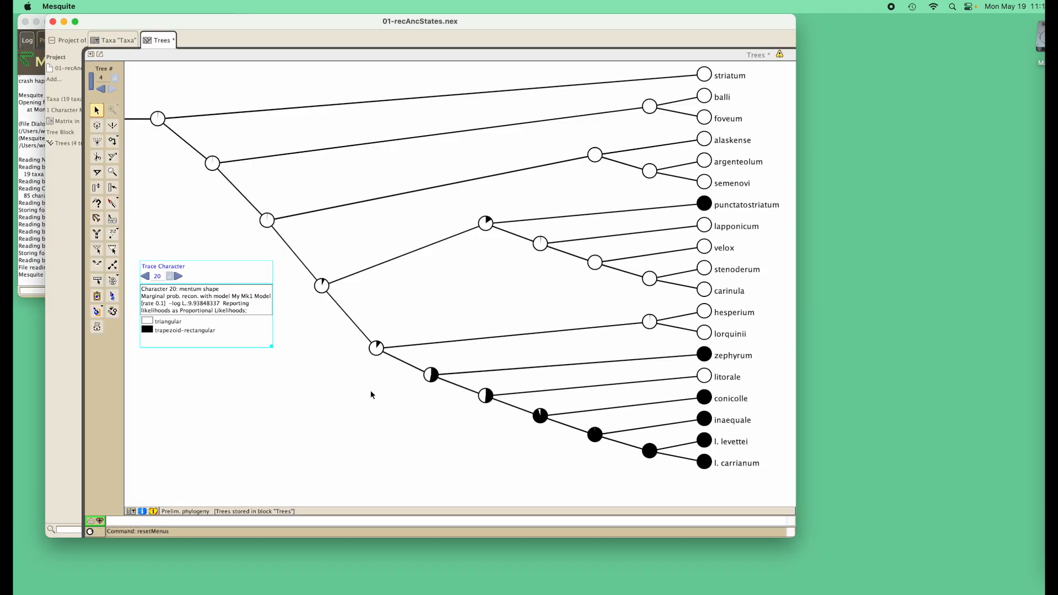
left_click_drag(245, 271, 251, 393)
- Try moving the punctatostriatum branch to the base of the clade from hesperium to l. carrianum, and undo the move
mouse_move(711, 205)
left_click_drag(708, 206, 377, 347)
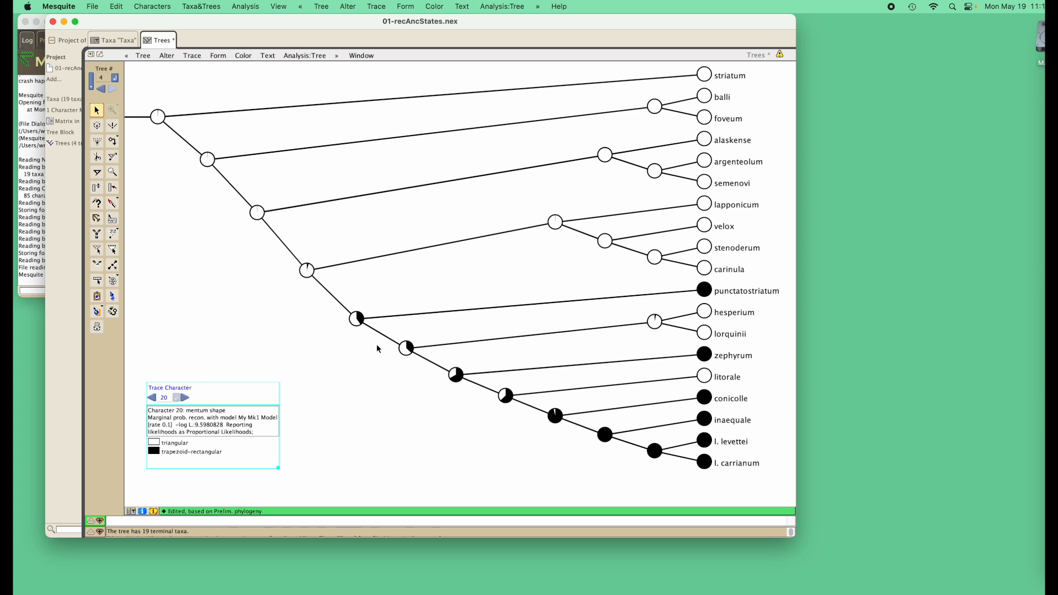
key("super+z")
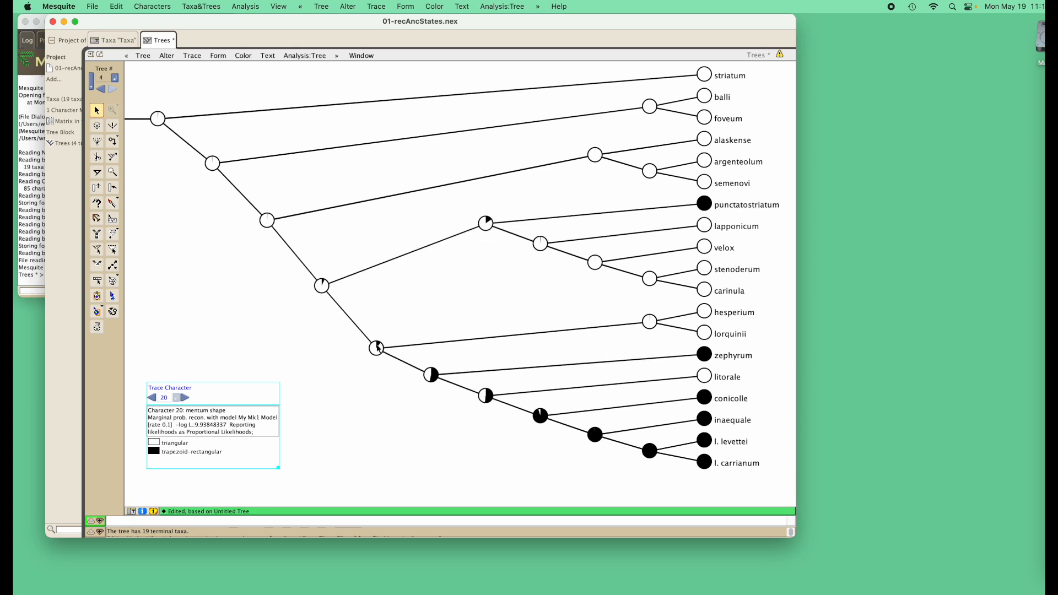
- Set the tree orientation to Up and angle the taxon names at 45 degrees
left_click(218, 57)
mouse_move(235, 187)
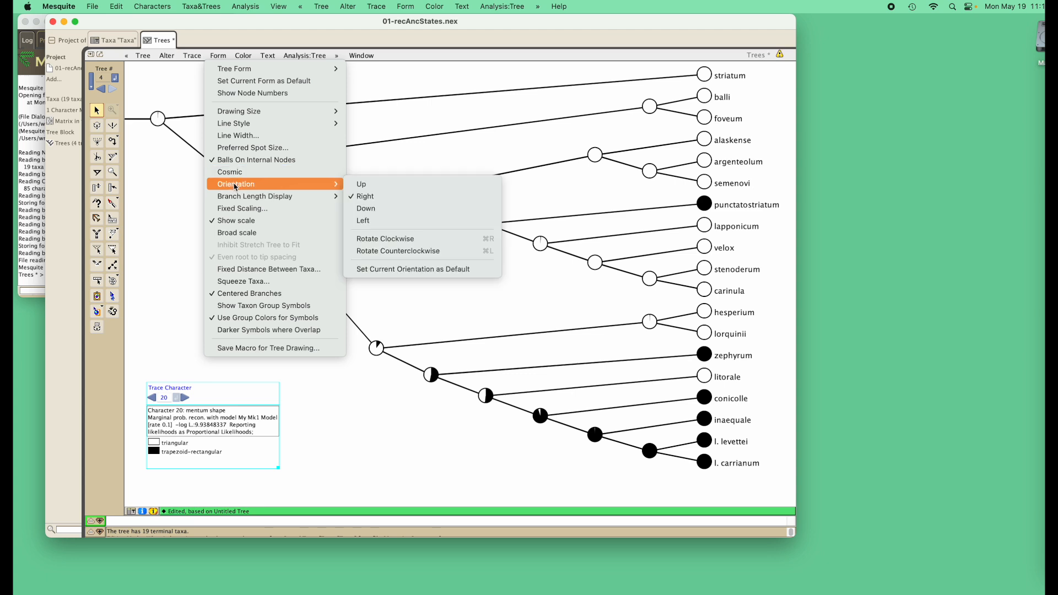
left_click(377, 184)
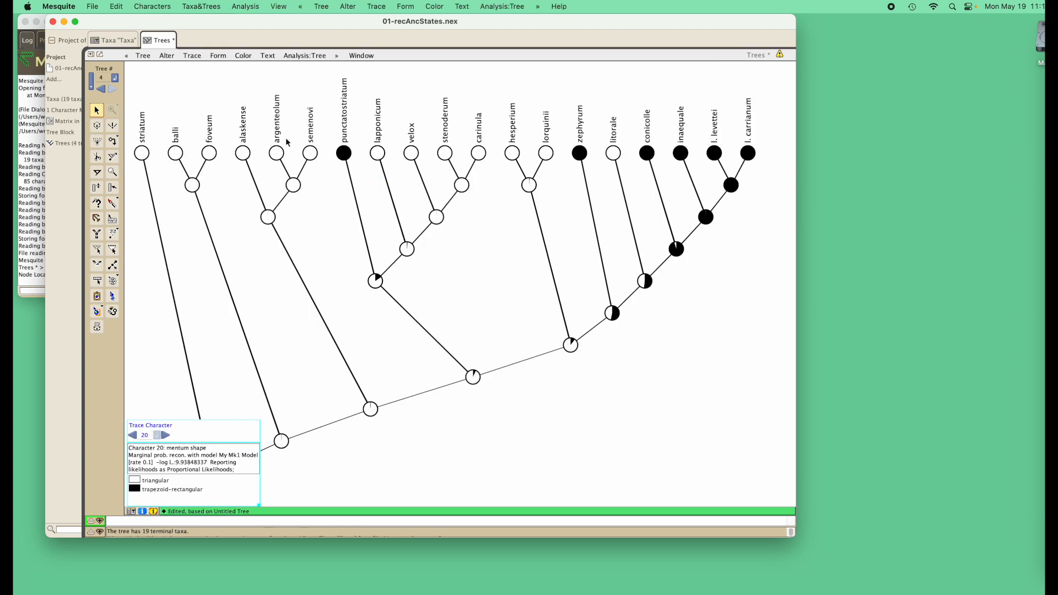
left_click(269, 57)
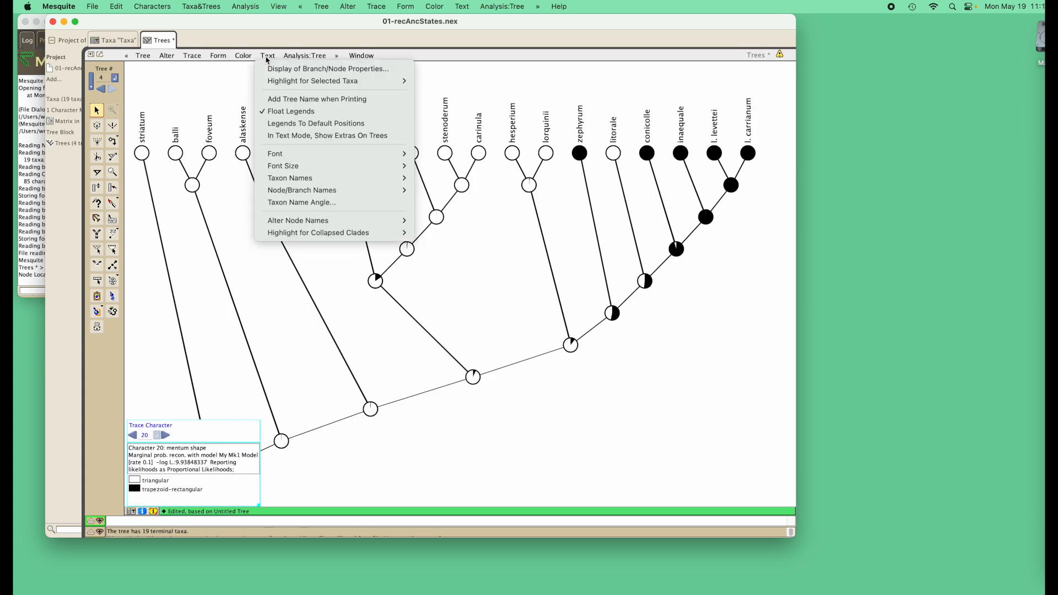
left_click(309, 204)
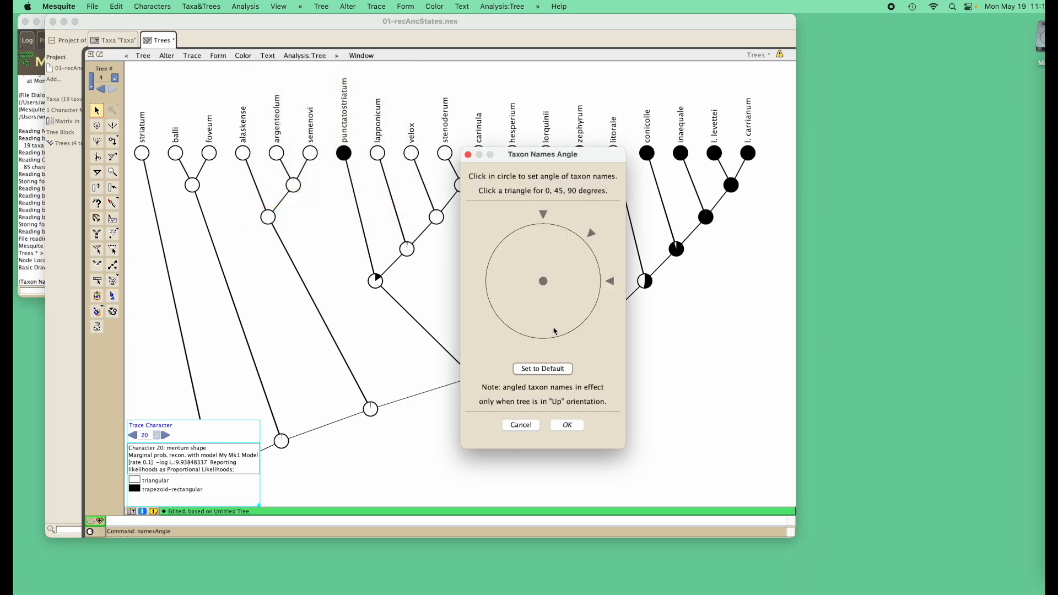
left_click(590, 235)
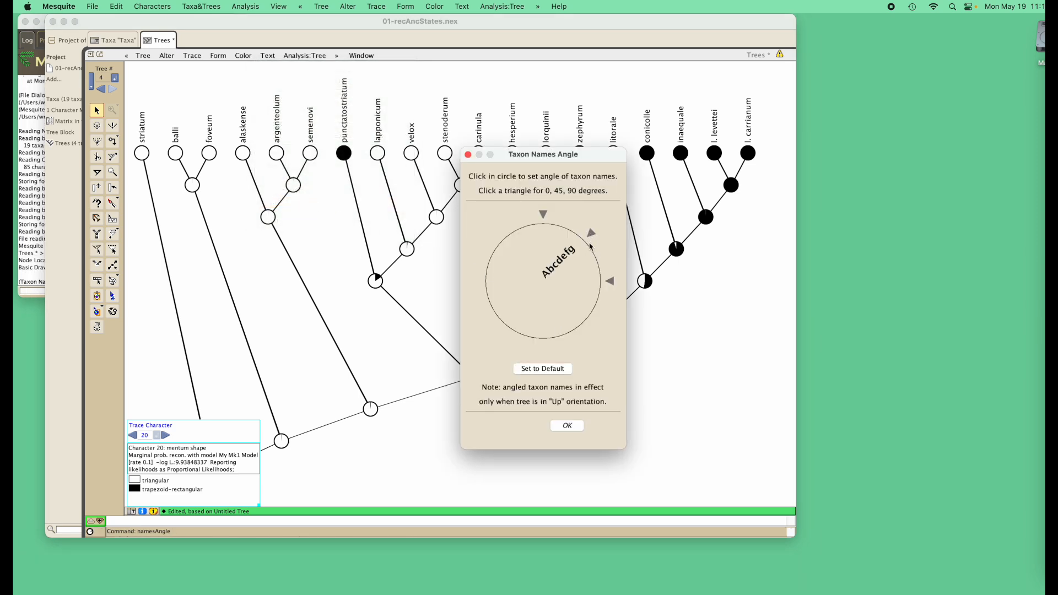
left_click(567, 425)
- Move the Trace Character legend to the empty space beneath the zephyrum and litorale branches and shorten the tree window
mouse_move(231, 441)
left_mouse_down()
mouse_move(524, 425)
mouse_move(687, 397)
mouse_move(690, 405)
left_mouse_up()
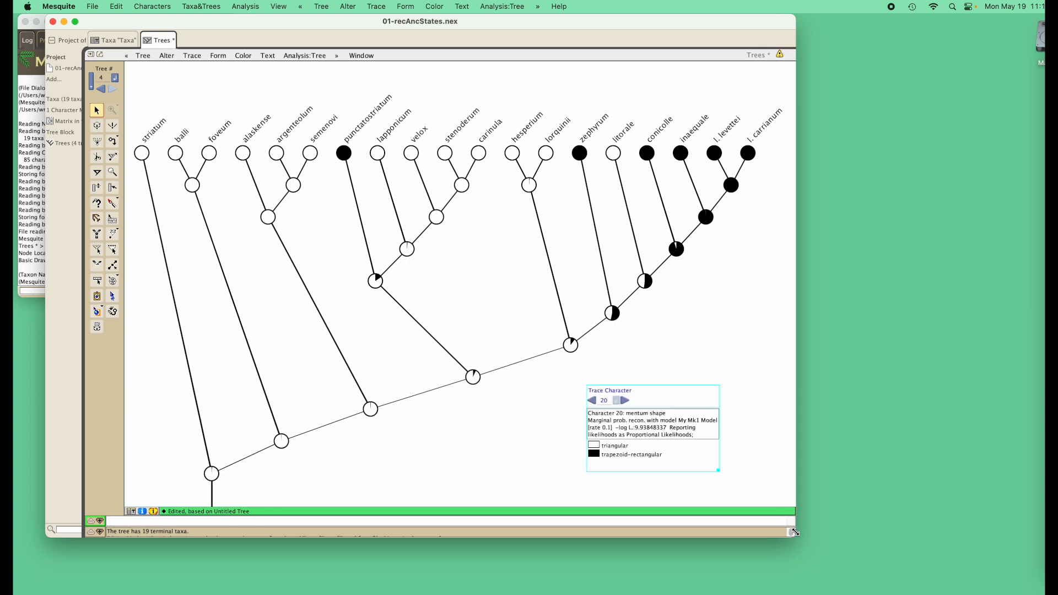
left_click_drag(795, 532, 781, 433)
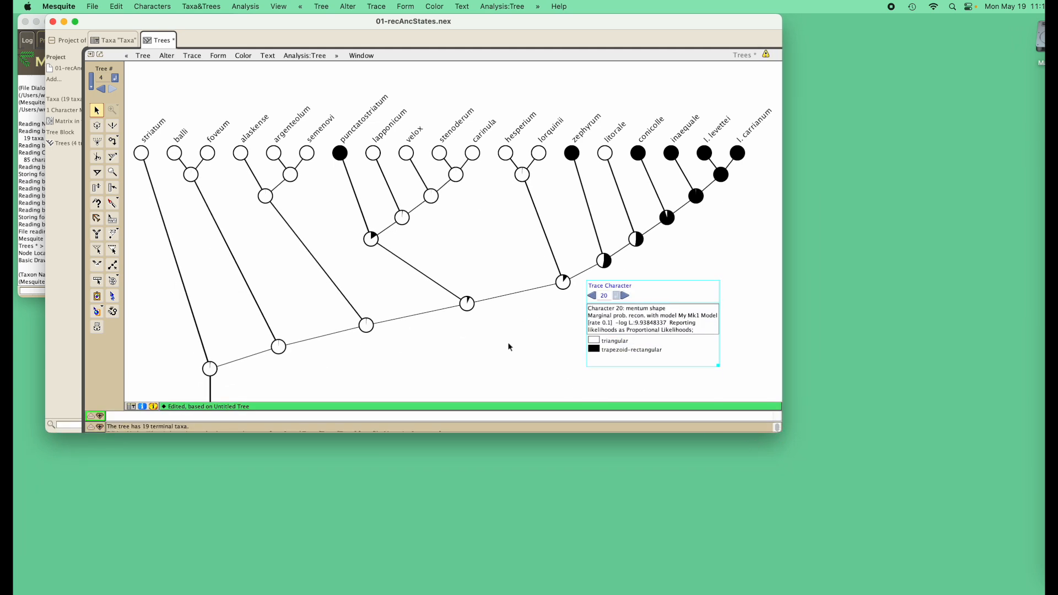
- Save the tree as a PDF named beetles in the ExampleFiles folder
left_click(92, 6)
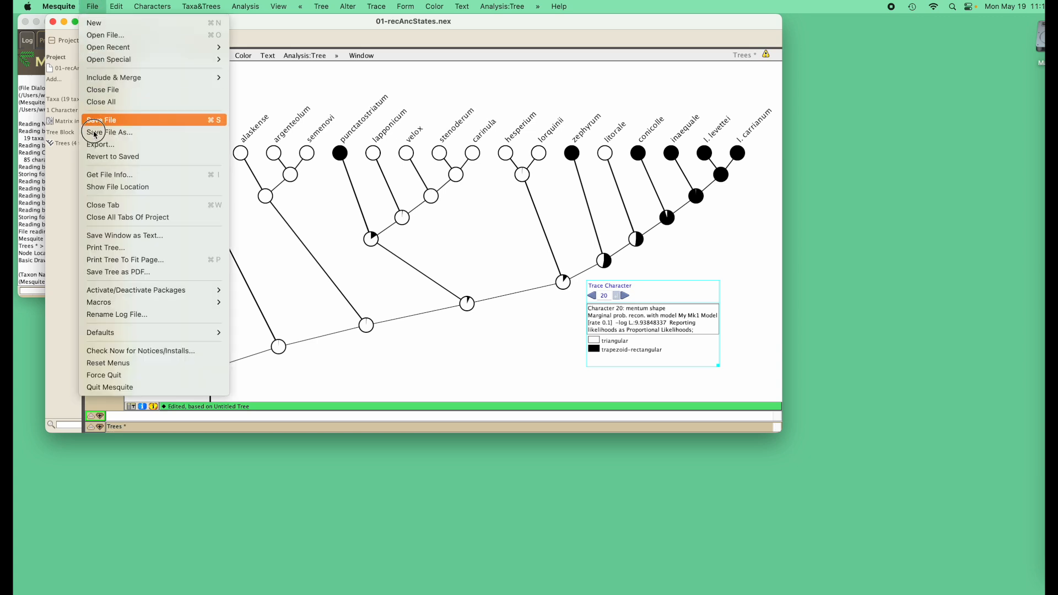
left_click(99, 272)
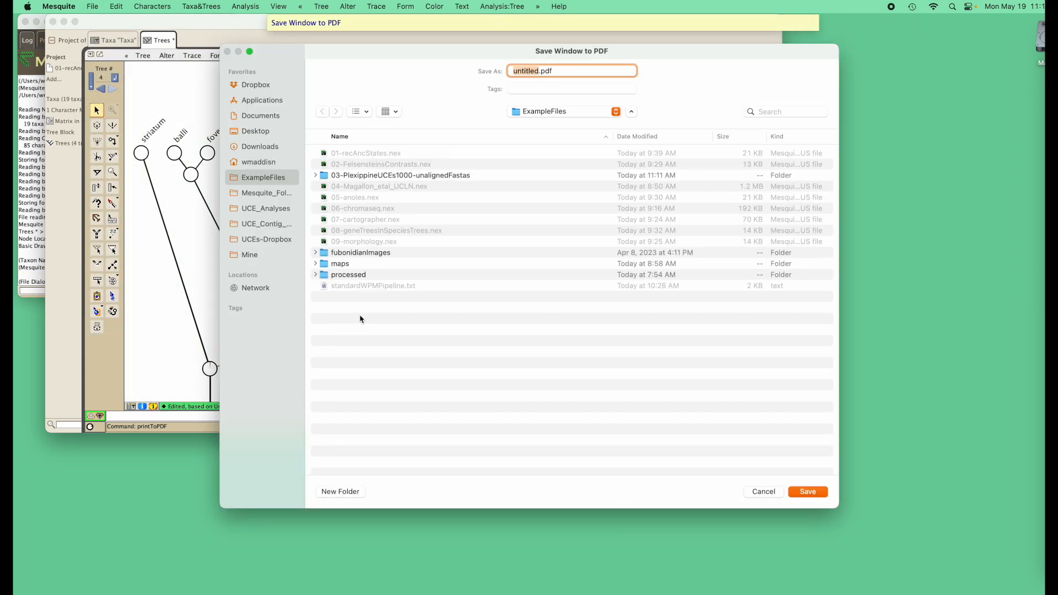
type("myTree")
key("Return")
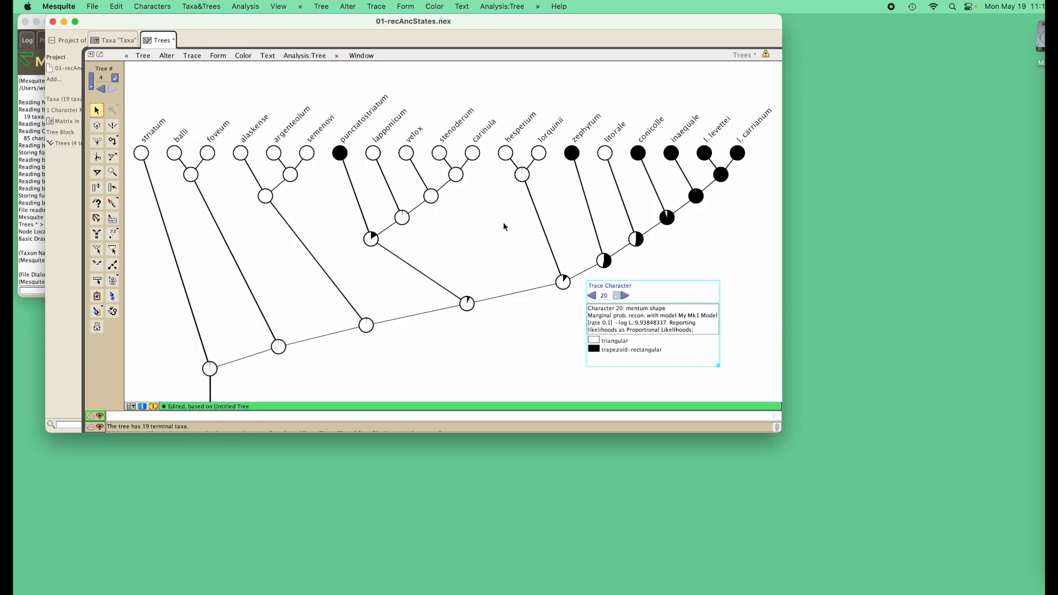
- Open beetles.pdf from the ExampleFiles folder in Preview to check the exported tree, and close it
left_click_drag(623, 23, 615, 213)
left_click_drag(516, 134, 769, 68)
double_click(769, 68)
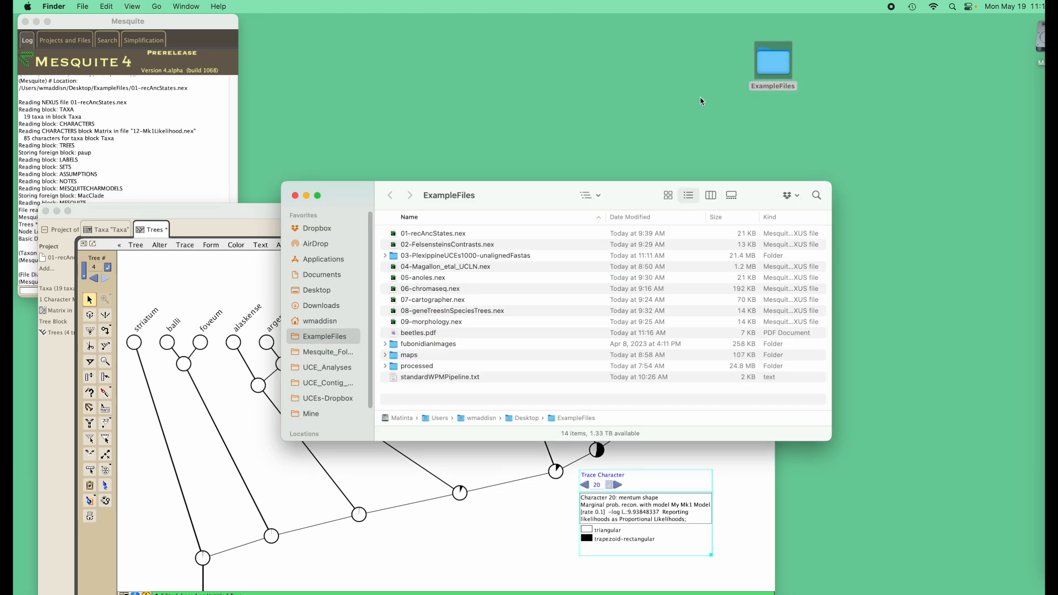
double_click(428, 334)
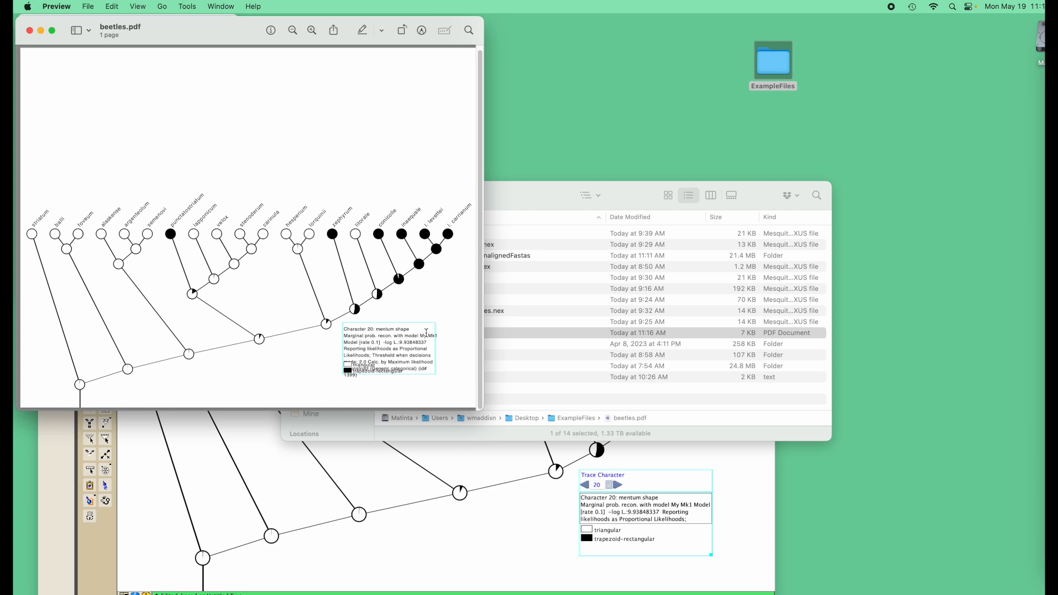
key("super+w")
- Return to Mesquite, change the tree form to Square Line Tree and turn off the character trace
left_click_drag(261, 217, 248, 45)
left_click(201, 78)
mouse_move(209, 92)
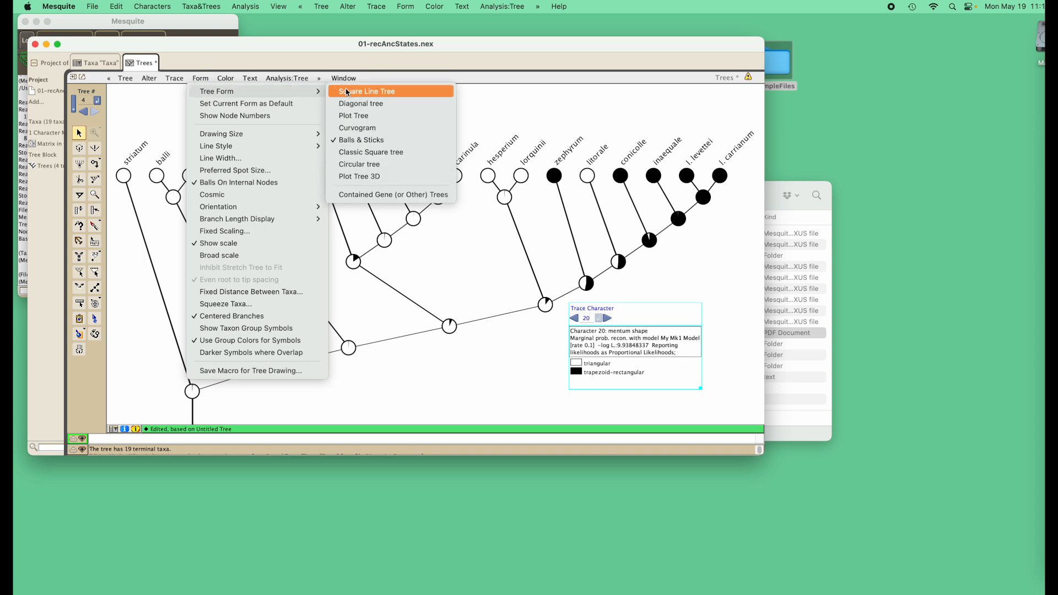
left_click(348, 91)
left_click(174, 79)
left_click(180, 267)
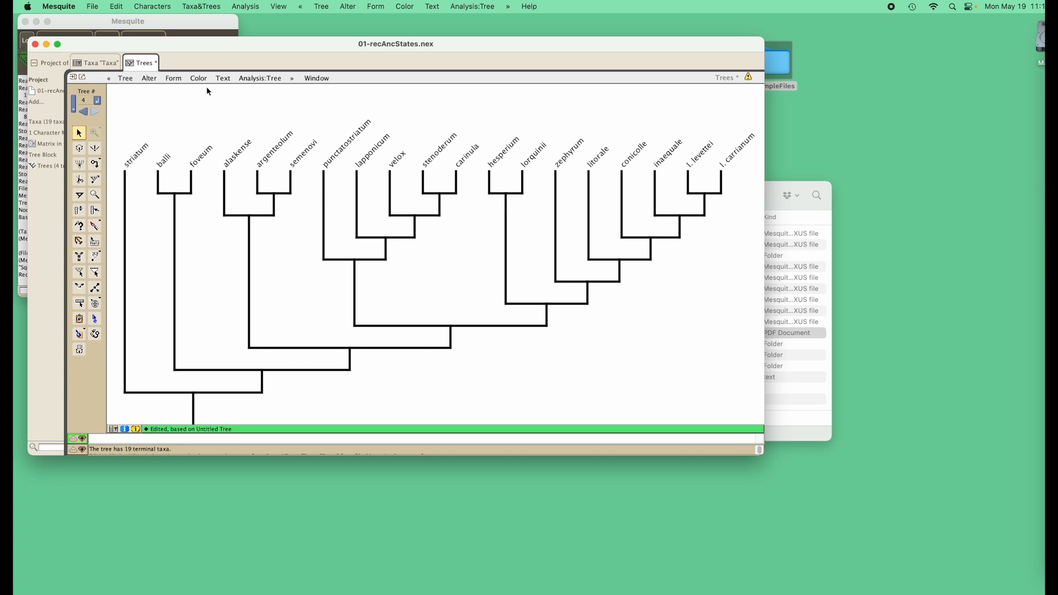
- Show the character matrix in the tree window, aligned with the taxa
left_click(122, 79)
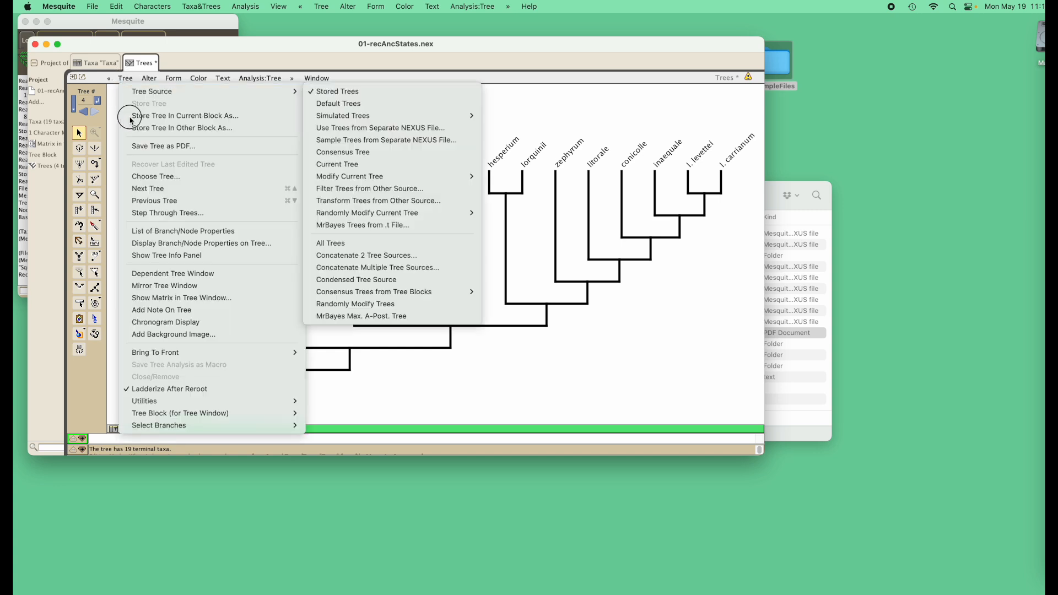
left_click(168, 298)
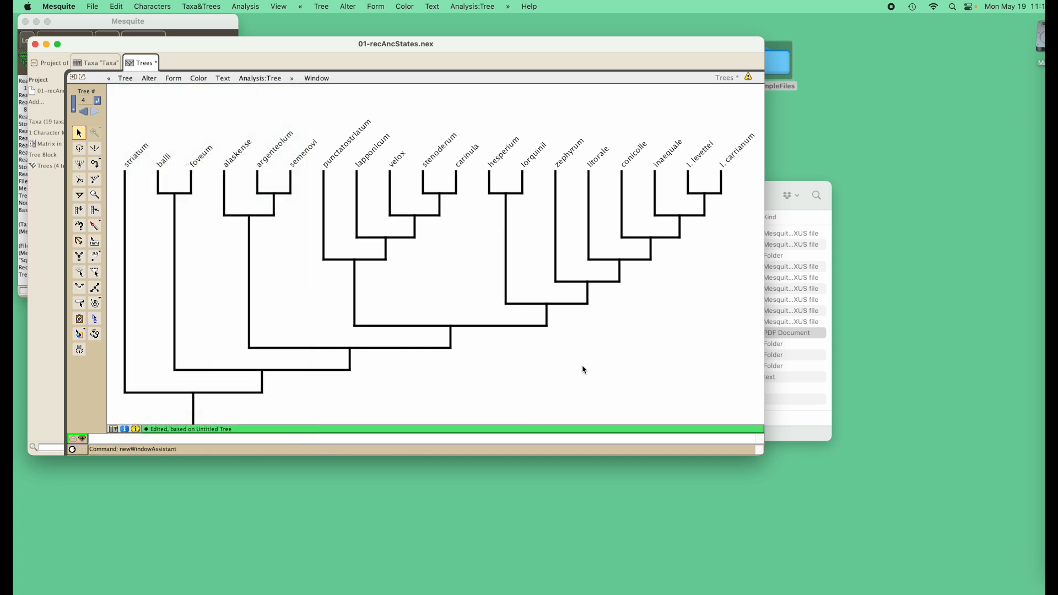
left_click(578, 331)
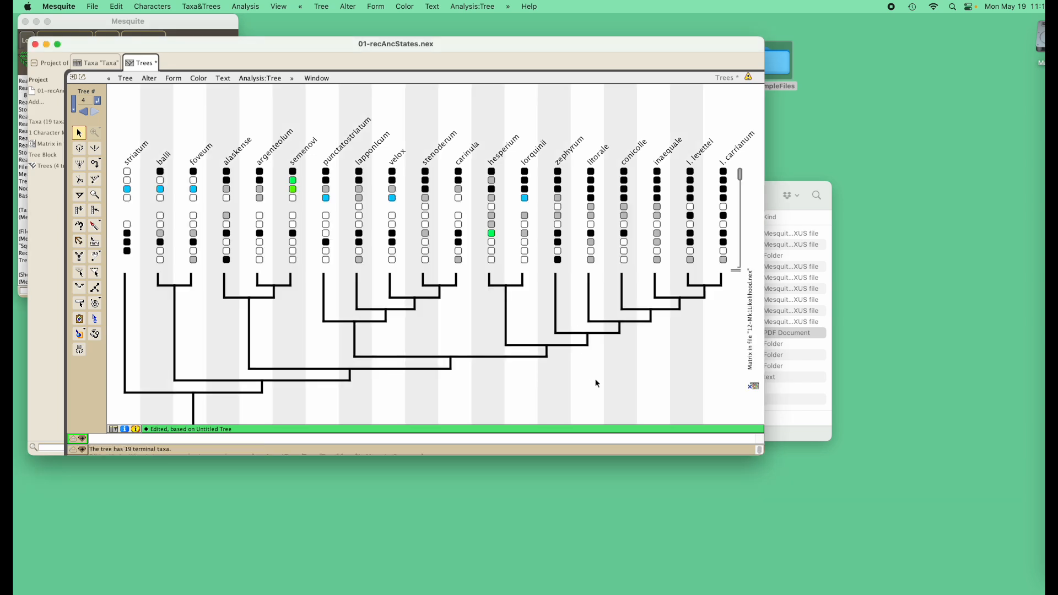
- Close the current project and open 02-FelsensteinsContrasts.nex
key("super+w")
key("super+o")
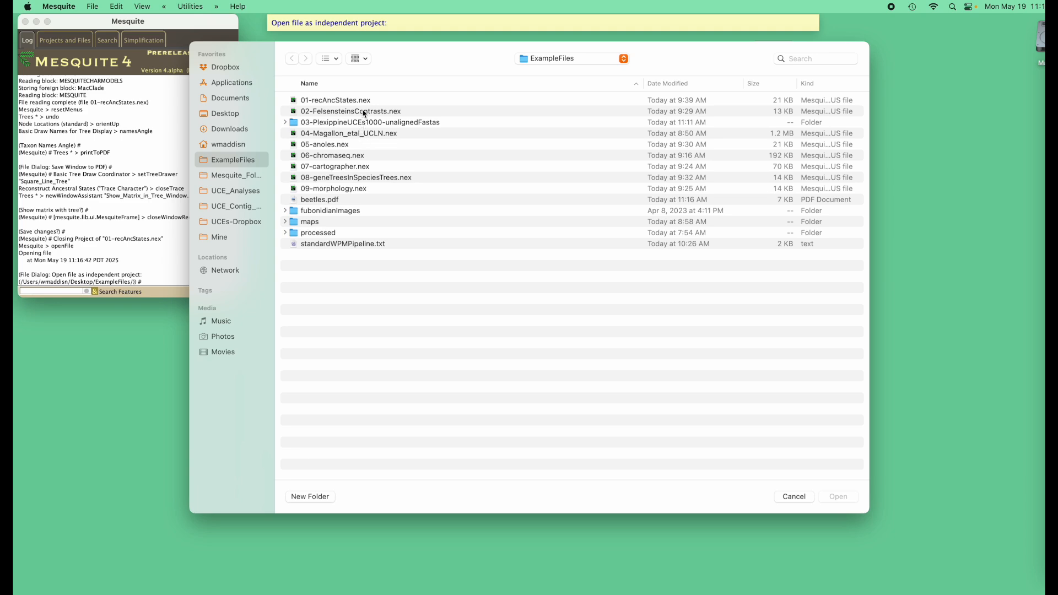
double_click(363, 111)
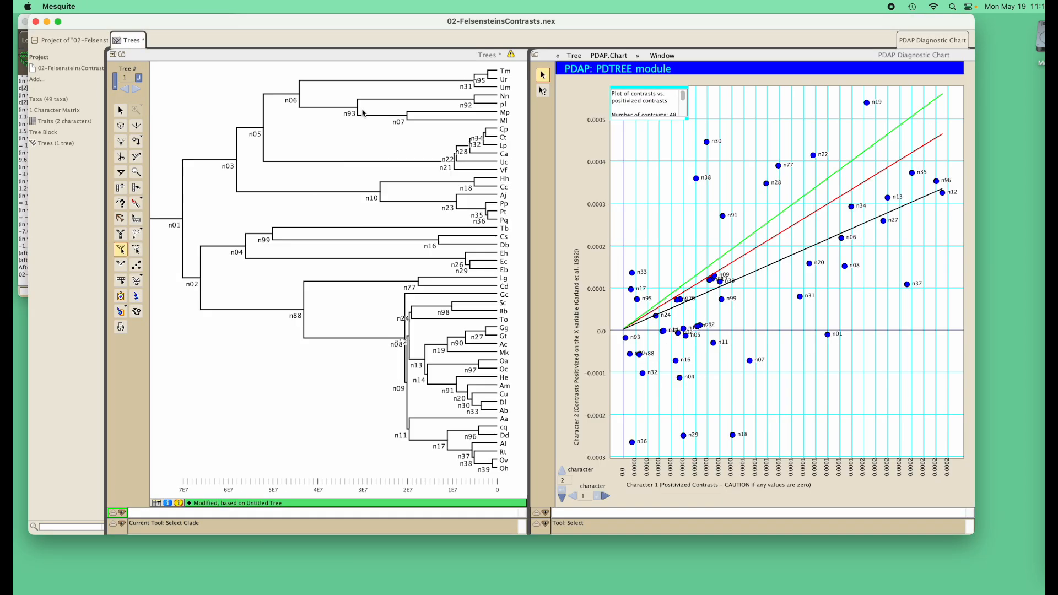
- Select the n08 and n10 clades in the tree to inspect their contrasts in the PDAP diagnostic chart, and close the project
left_click(374, 338)
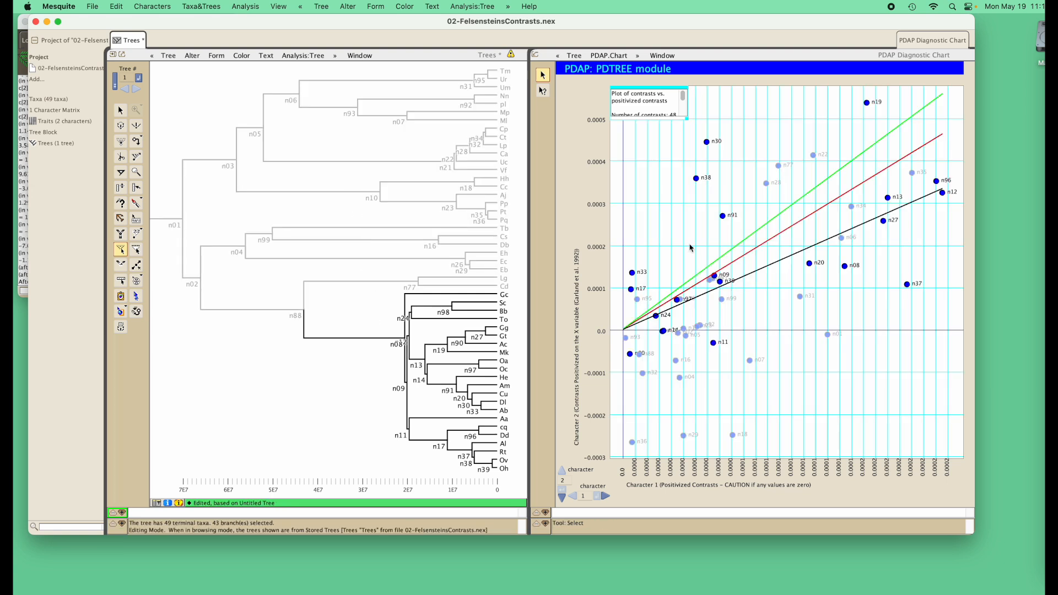
left_click(365, 191)
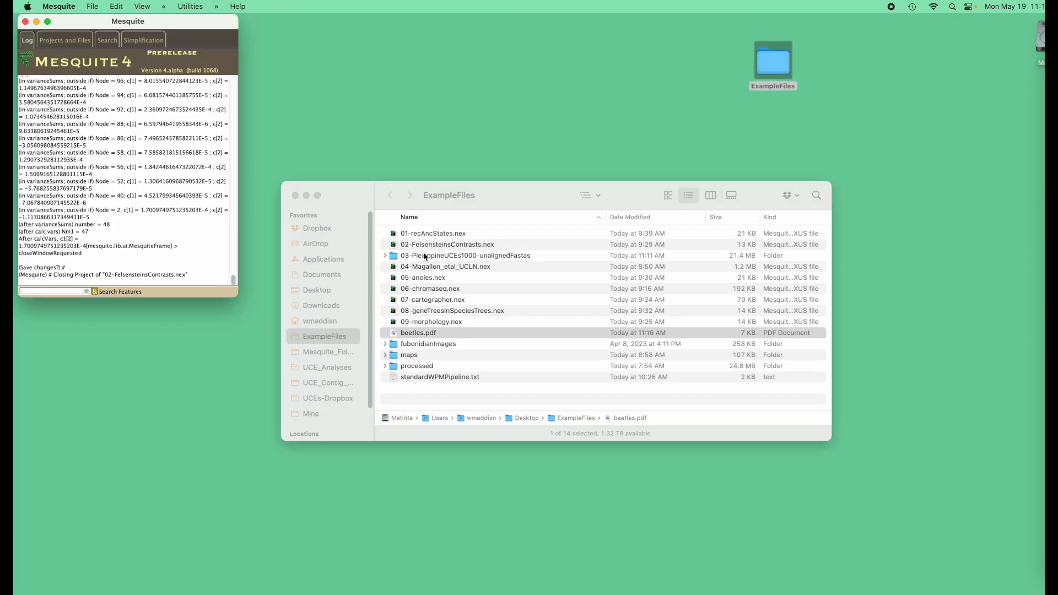
- Open uce-5.fasta from the 03-PlexippineUCEs1000-unalignedFastas folder in BBEdit, look through its sequences and quit the editor
double_click(425, 256)
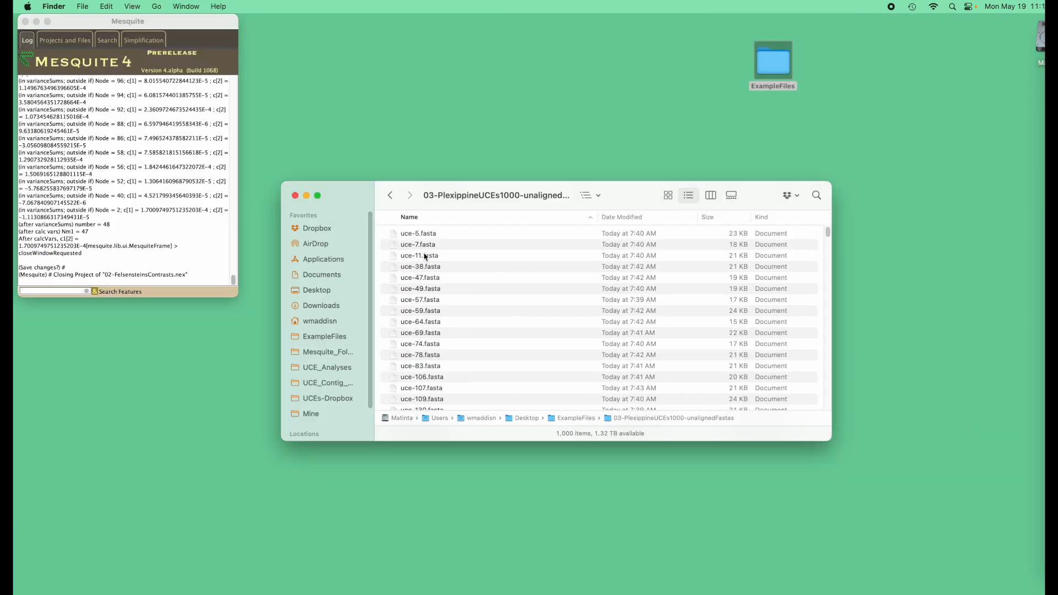
left_click_drag(426, 237, 1036, 191)
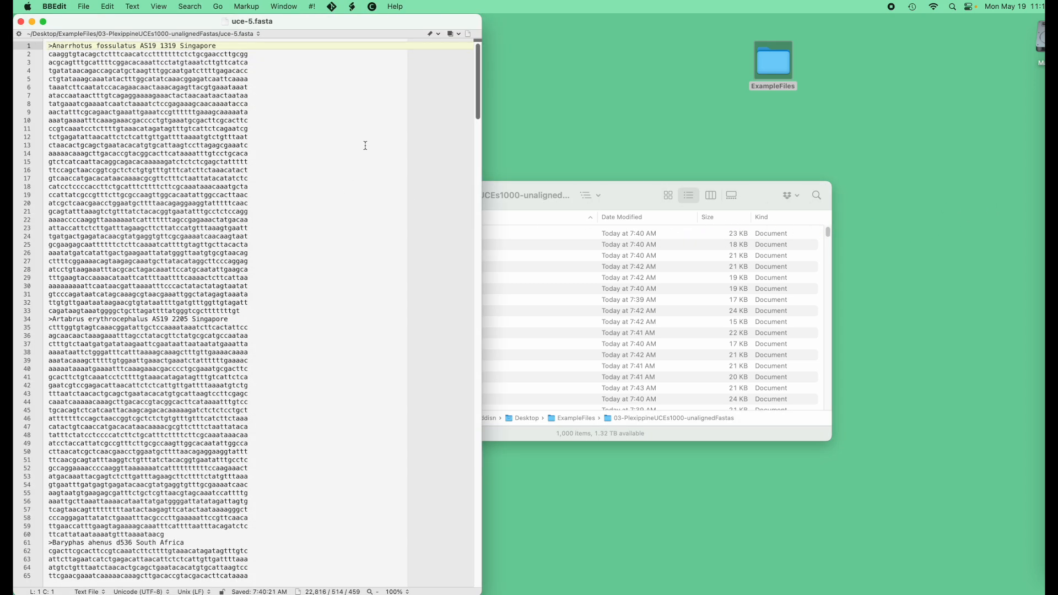
left_click_drag(478, 105, 469, 452)
key("super+q")
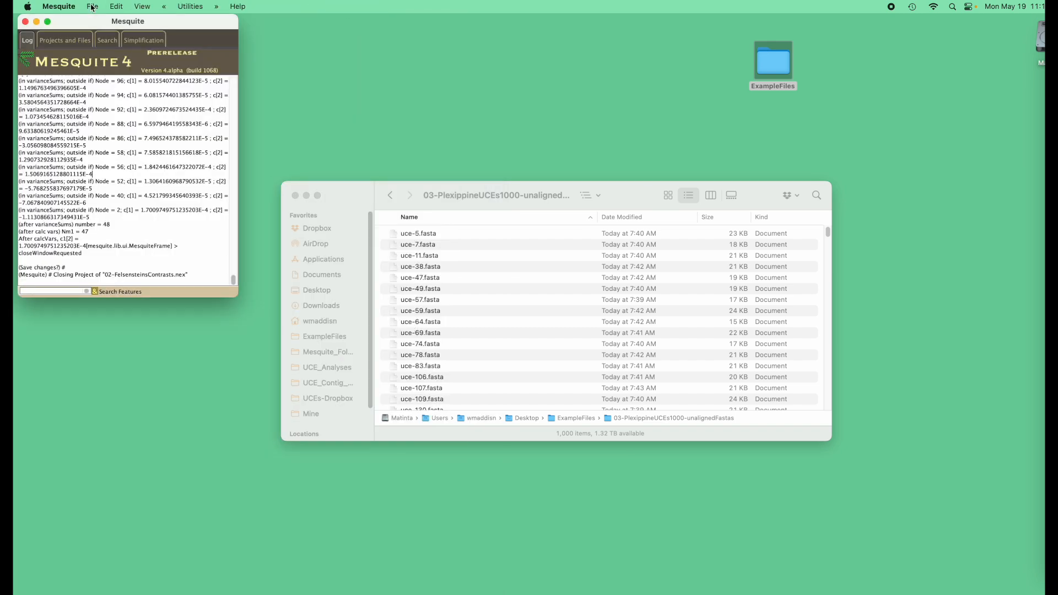
- In Mesquite, start processing the data files in 03-PlexippineUCEs1000-unalignedFastas as FASTA (DNA/RNA), limited to the .fasta extension
left_click(93, 7)
mouse_move(149, 60)
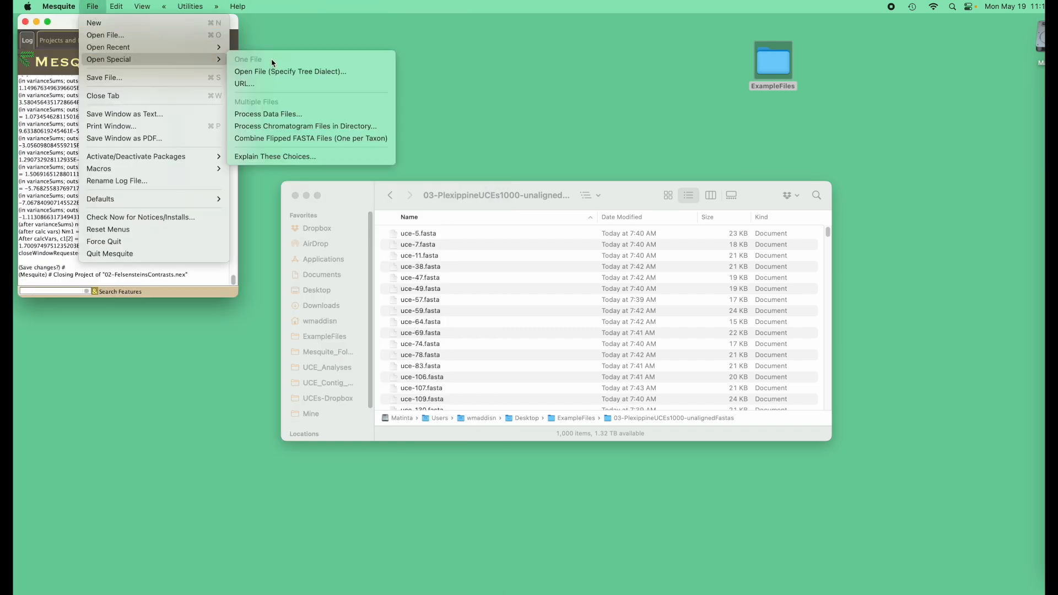
left_click(263, 115)
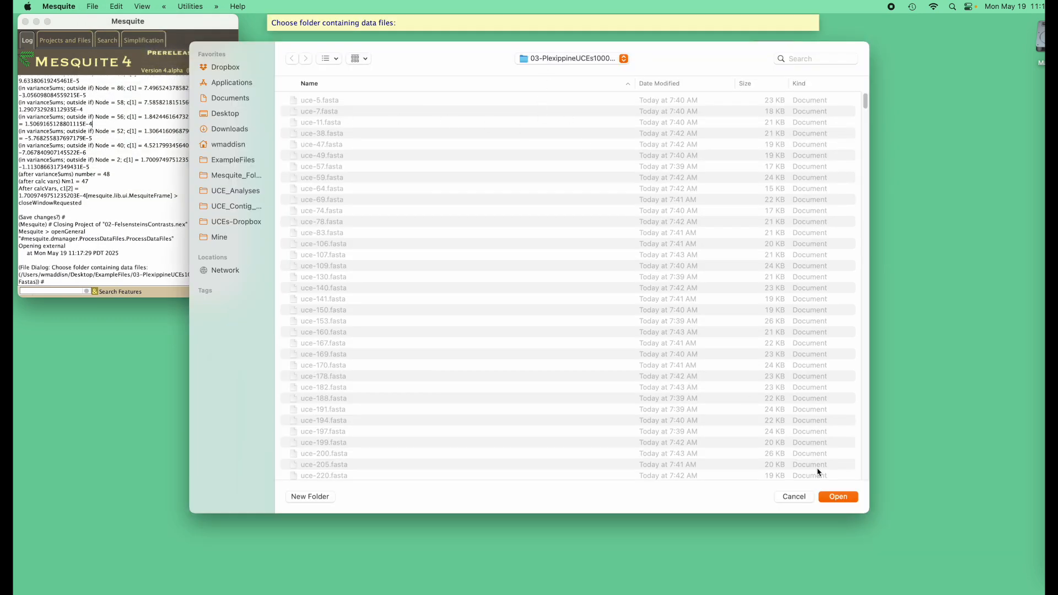
left_click(835, 498)
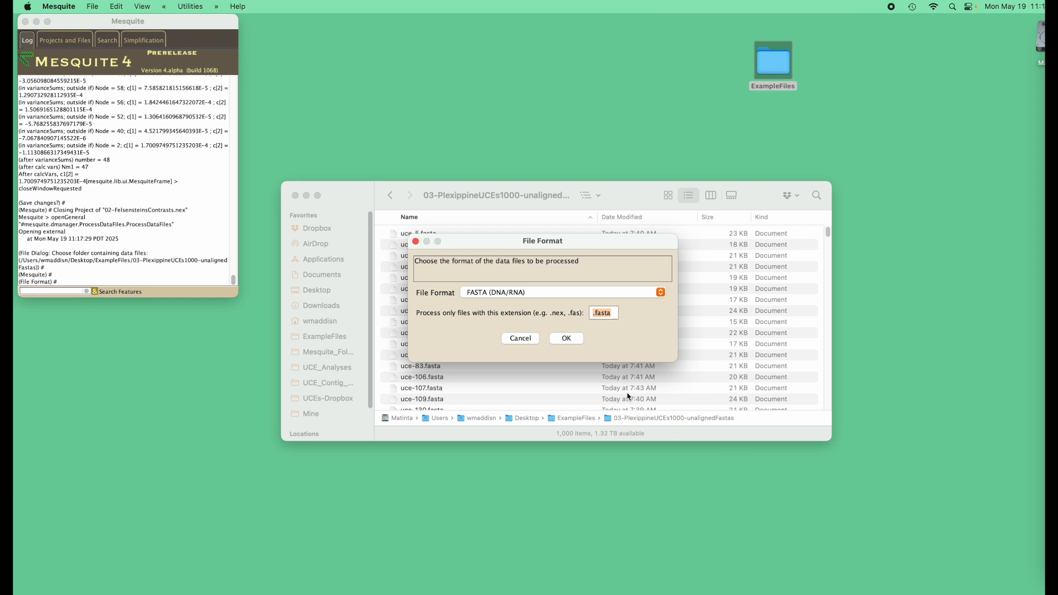
left_click(567, 339)
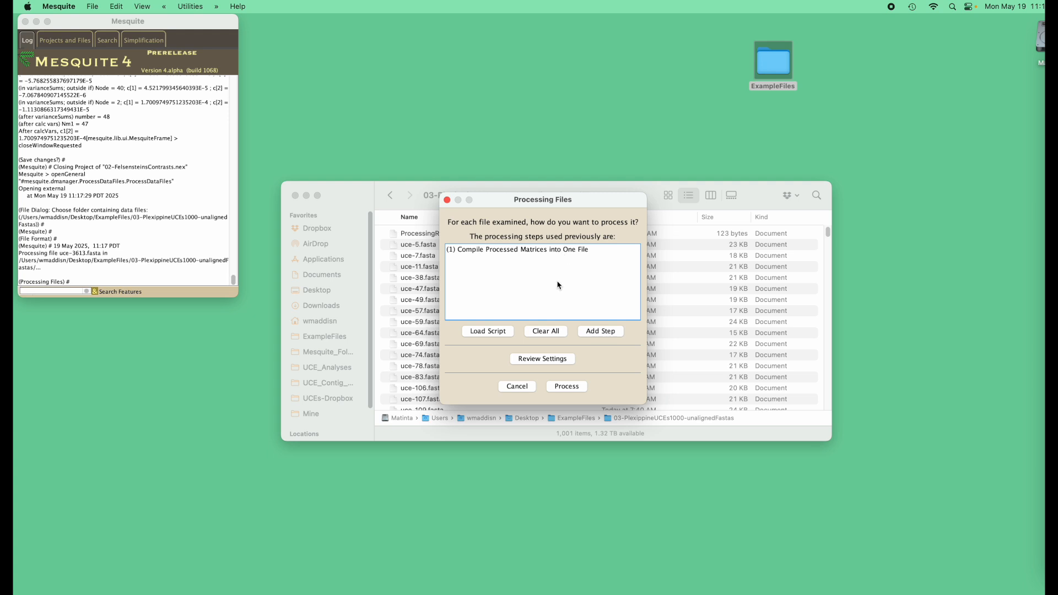
- Run the processing to compile the matrices into one file named Plexippines-01Raw.nex in the ExampleFiles folder
left_click(566, 386)
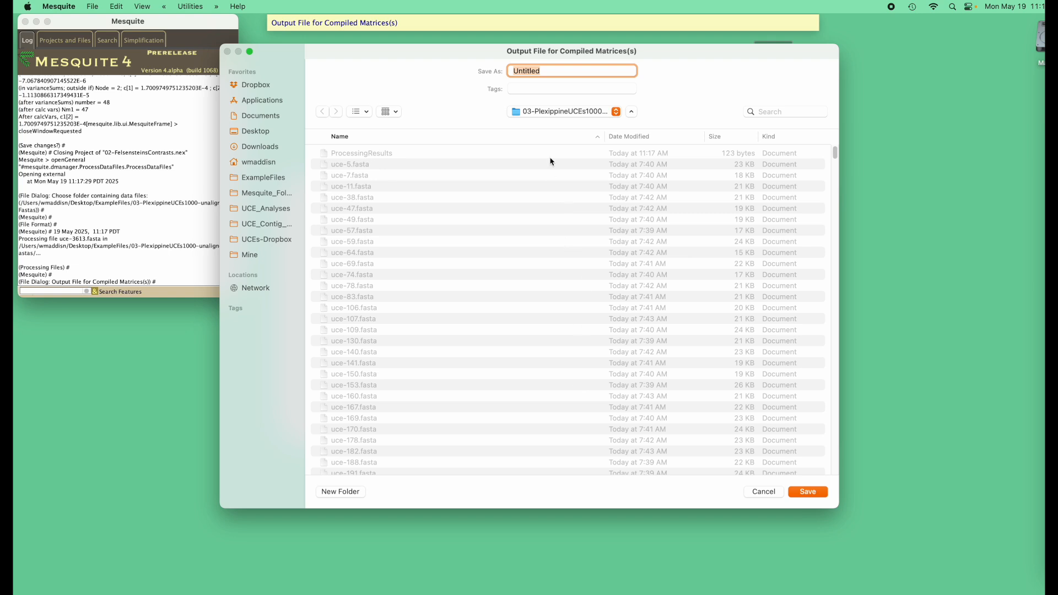
left_click(556, 116)
left_click(554, 127)
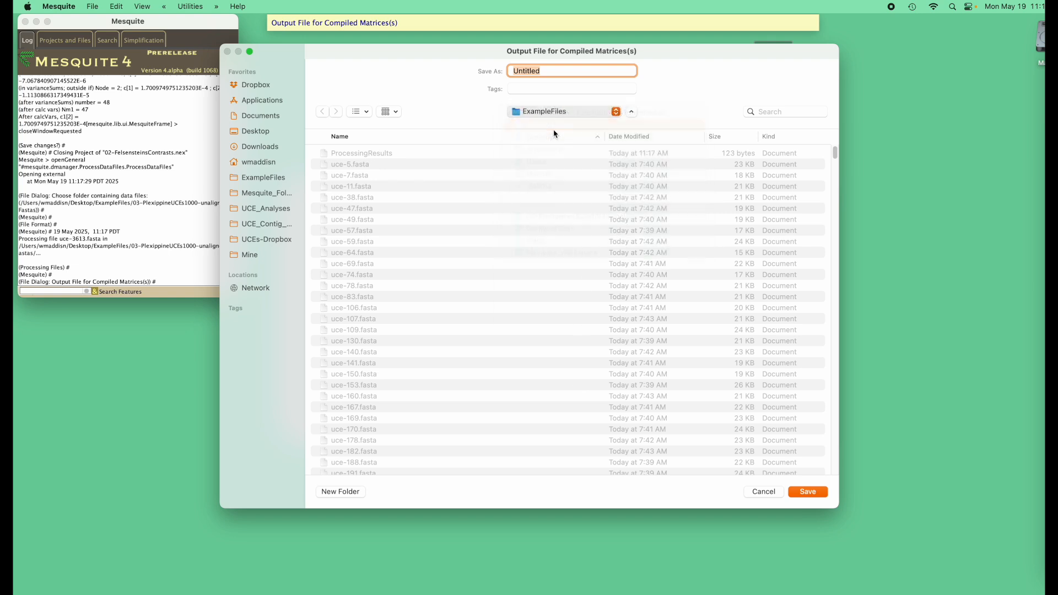
type("Plexippines-01Raw.nex")
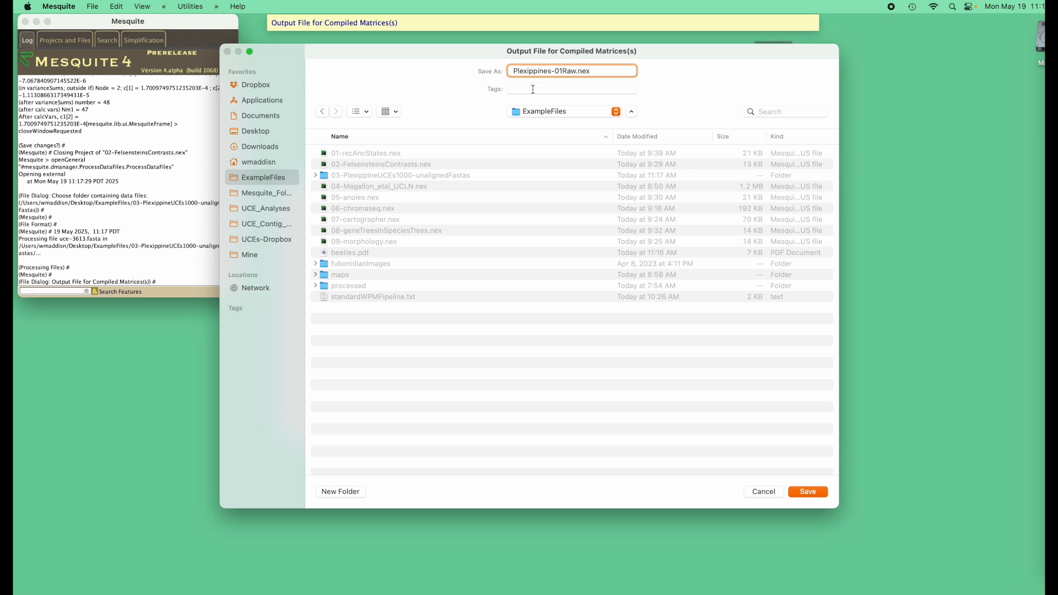
left_click(812, 492)
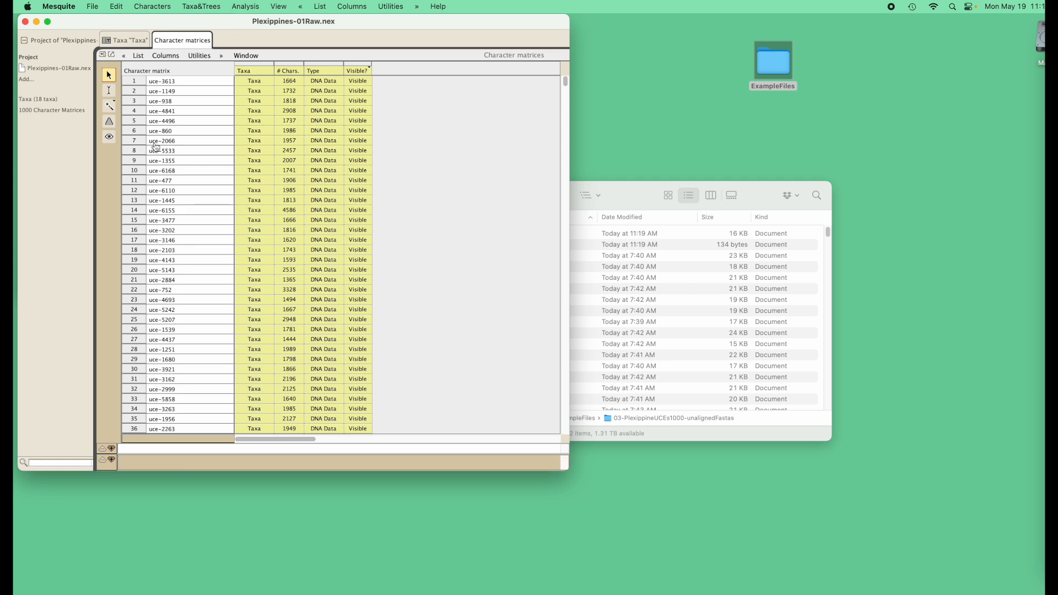
- Sort the list of character matrices by matrix name and return to the Select tool
left_click(112, 122)
left_click(195, 130)
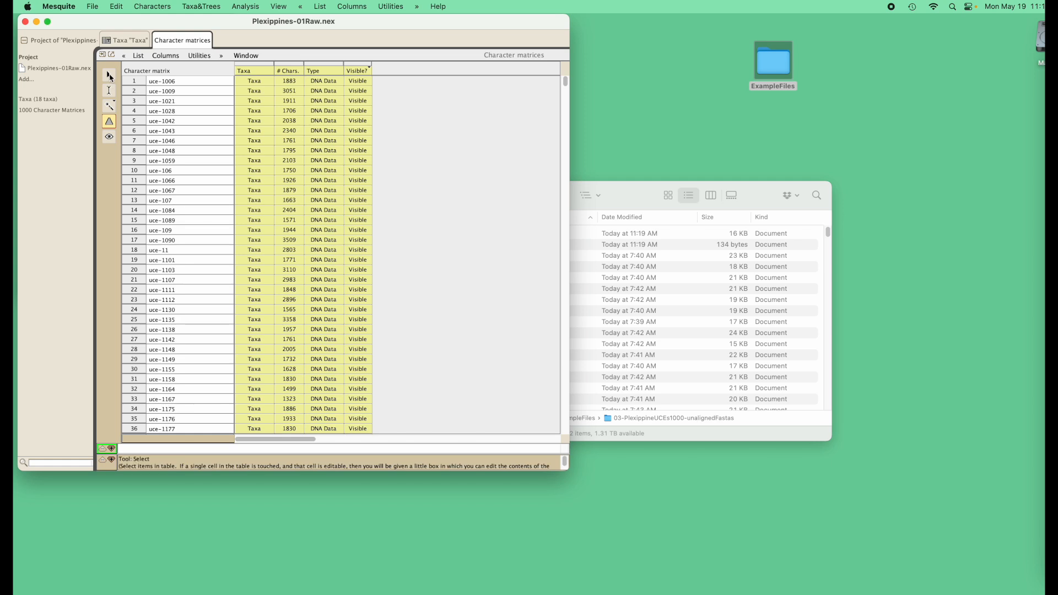
left_click(109, 76)
- Open the uce-1006 matrix in bird's-eye view and widen the window to show more of its sequences
left_click(109, 136)
left_click(162, 81)
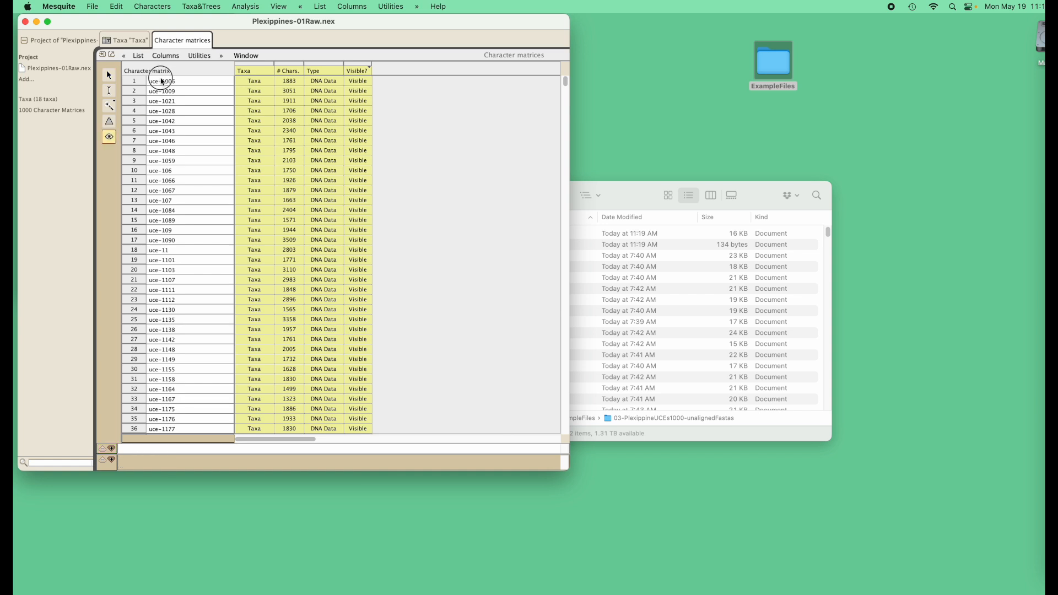
left_click(172, 439)
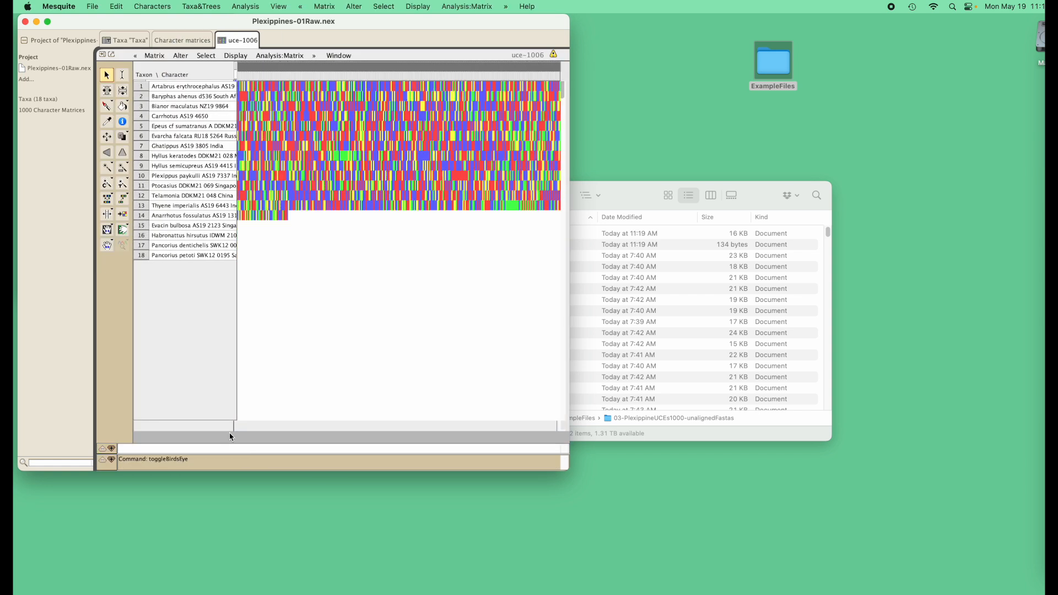
left_click_drag(567, 465, 1034, 413)
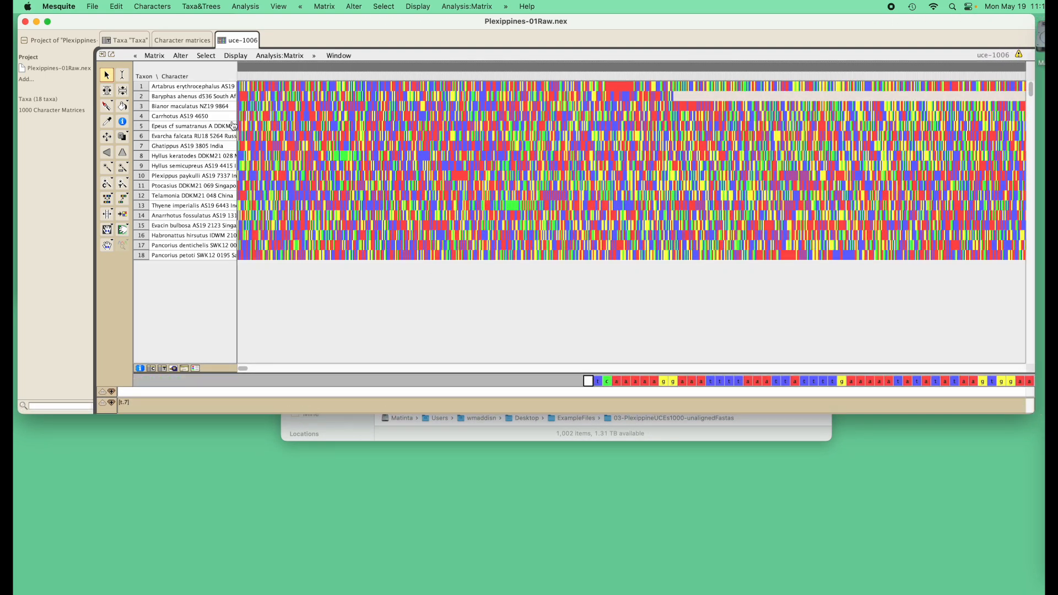
- Add a Number of Taxa with Data in Matrix column to the character matrices list and color its cells by value
left_click(191, 40)
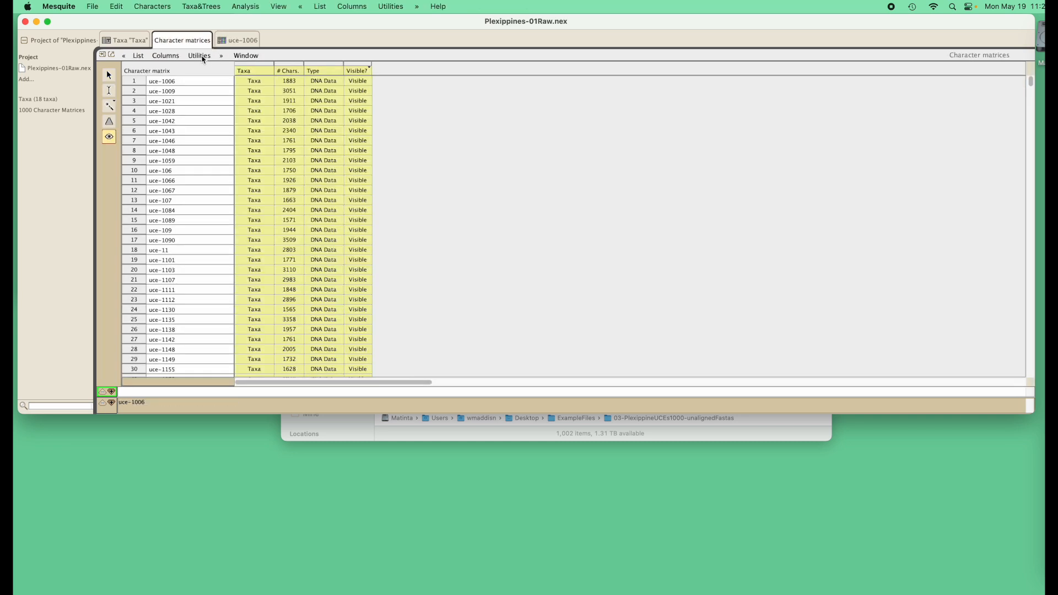
left_click(165, 56)
mouse_move(163, 70)
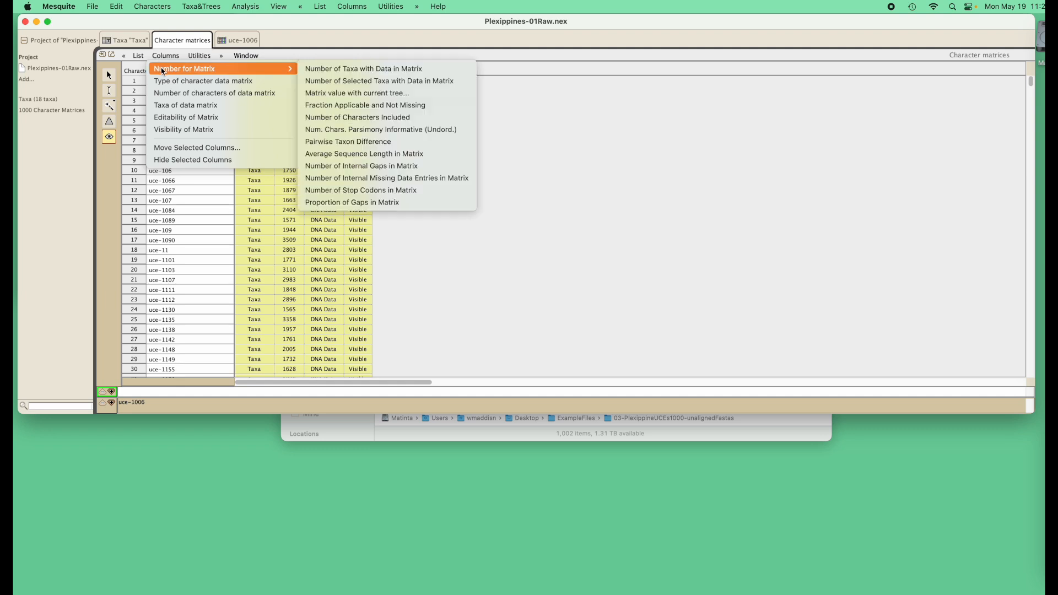
left_click(342, 70)
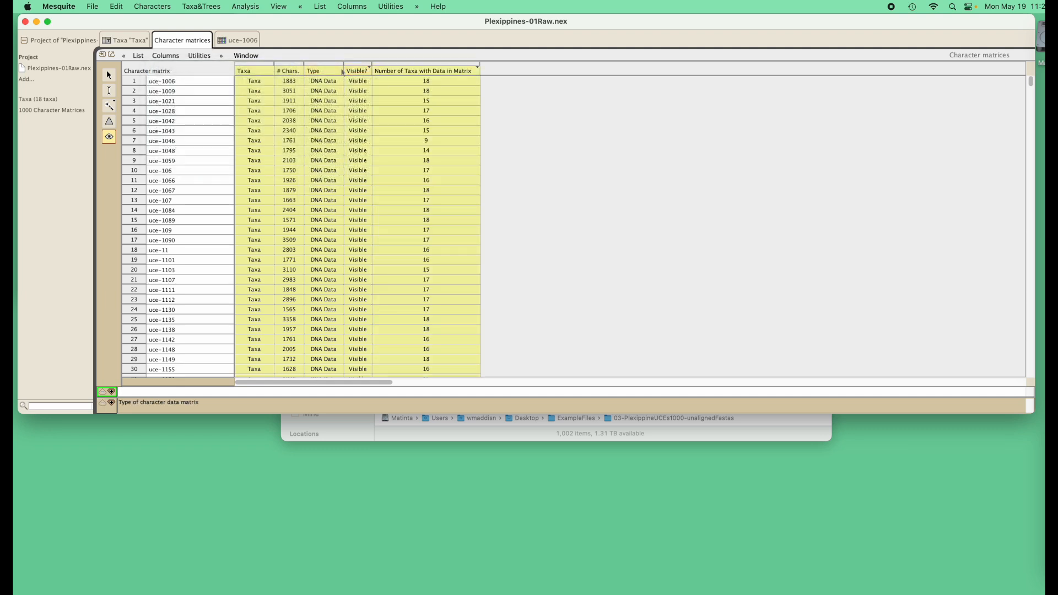
left_click(379, 71)
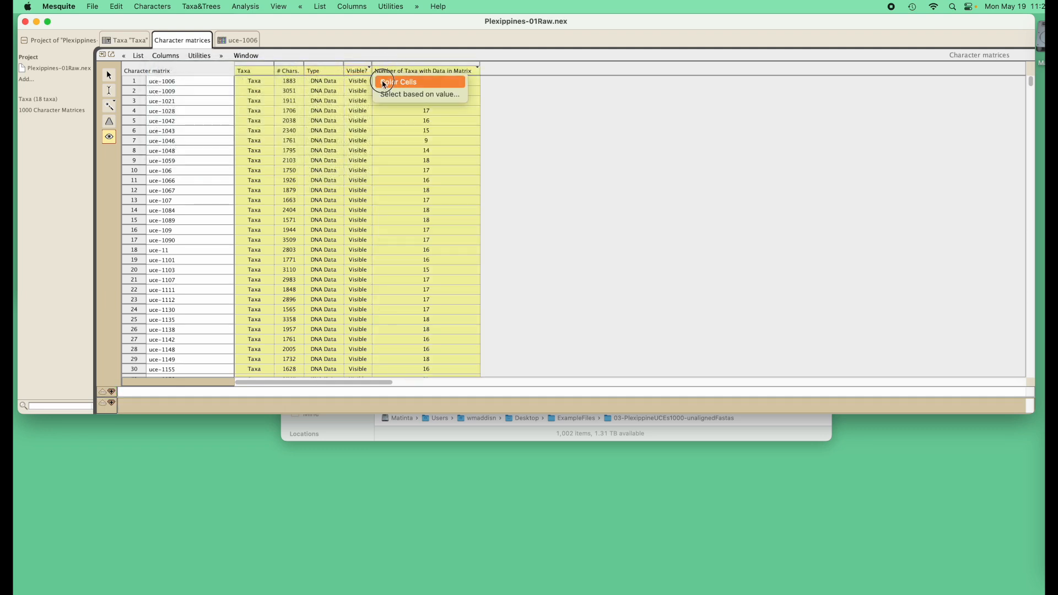
left_click(384, 84)
mouse_move(1030, 81)
left_mouse_down()
mouse_move(1030, 105)
mouse_move(1029, 82)
left_mouse_up()
- Delete the matrices whose Number of Taxa with Data in Matrix is less than 9, and remove that column from the list
left_click(109, 107)
left_click(109, 107)
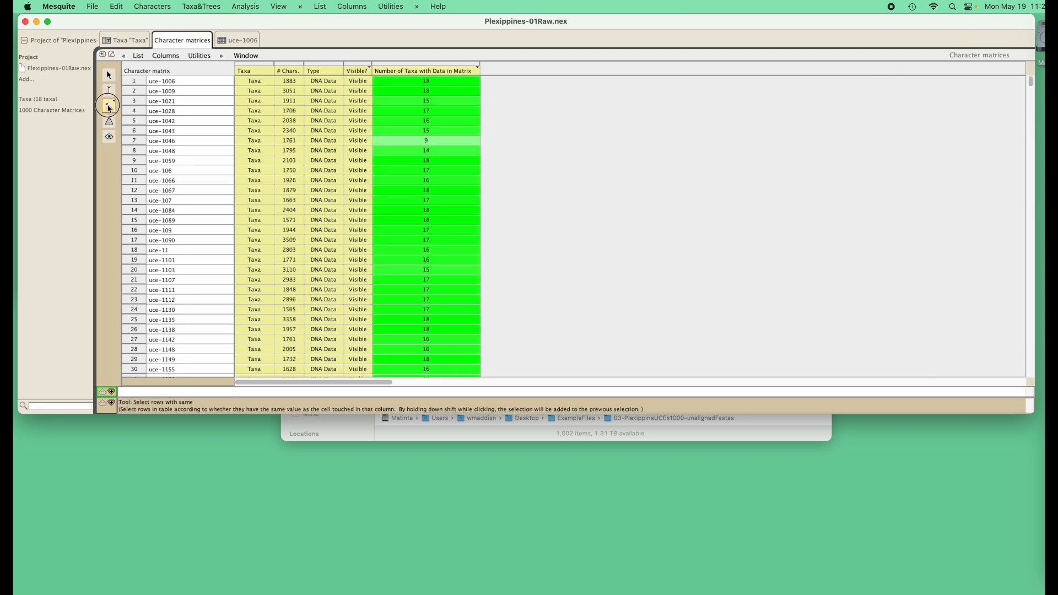
left_click(160, 194)
left_click(507, 246)
left_click(592, 273)
type("9")
left_click(530, 292)
left_click(527, 326)
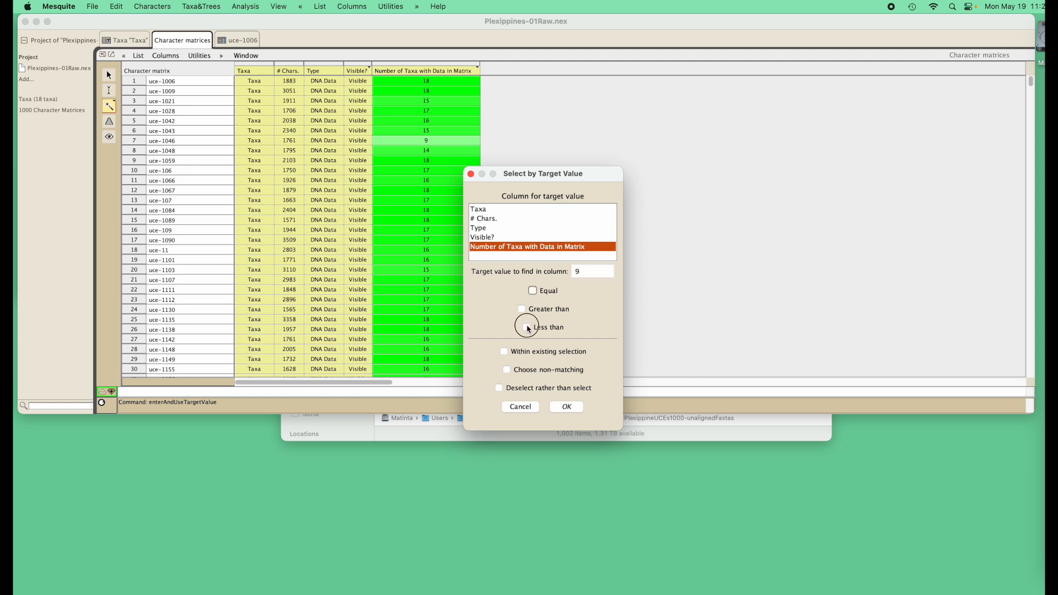
left_click(561, 408)
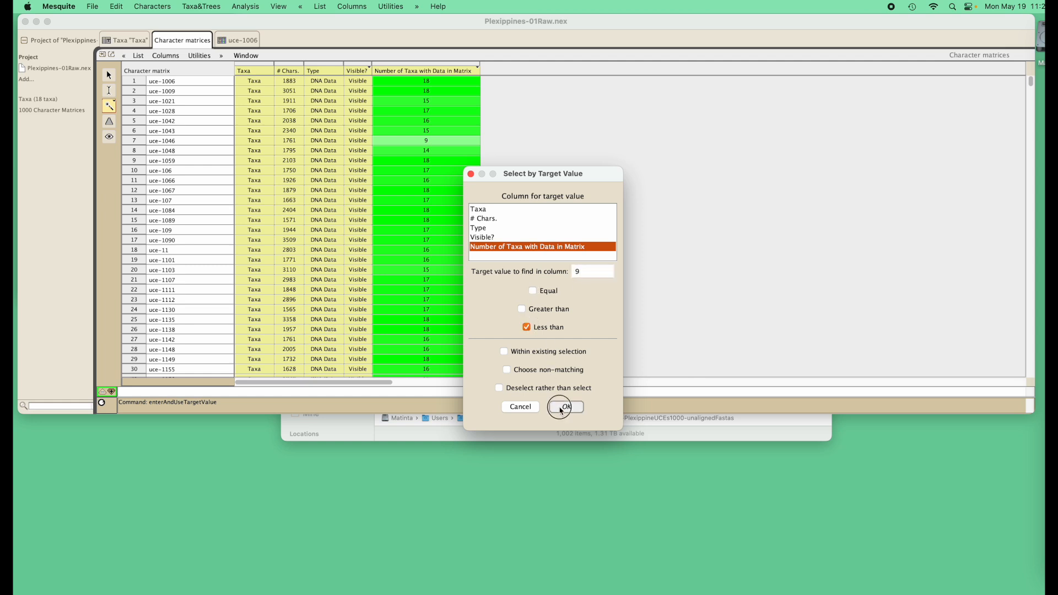
left_click_drag(1030, 85, 1032, 102)
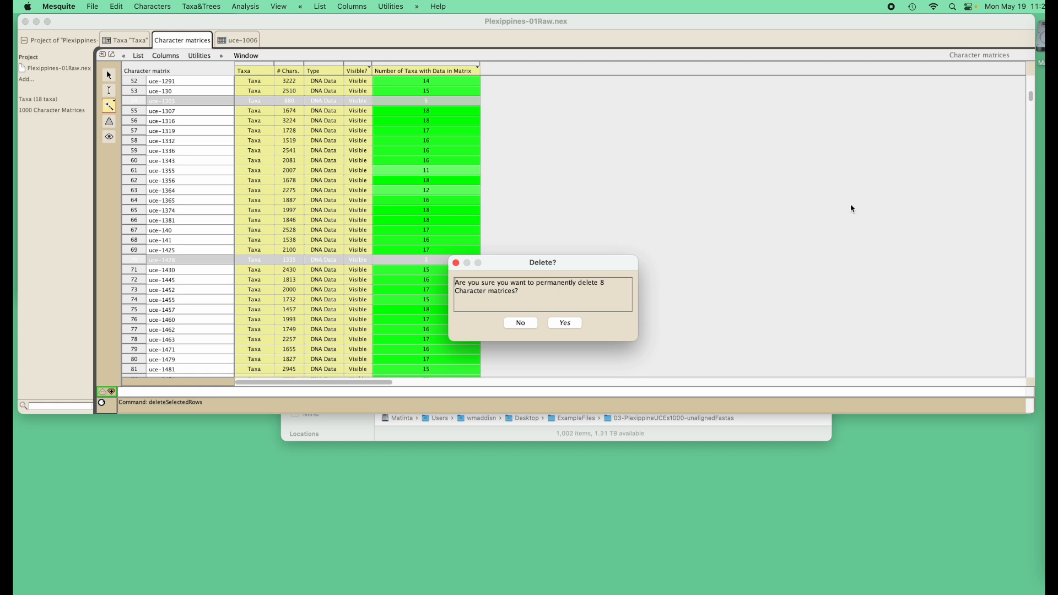
left_click(565, 324)
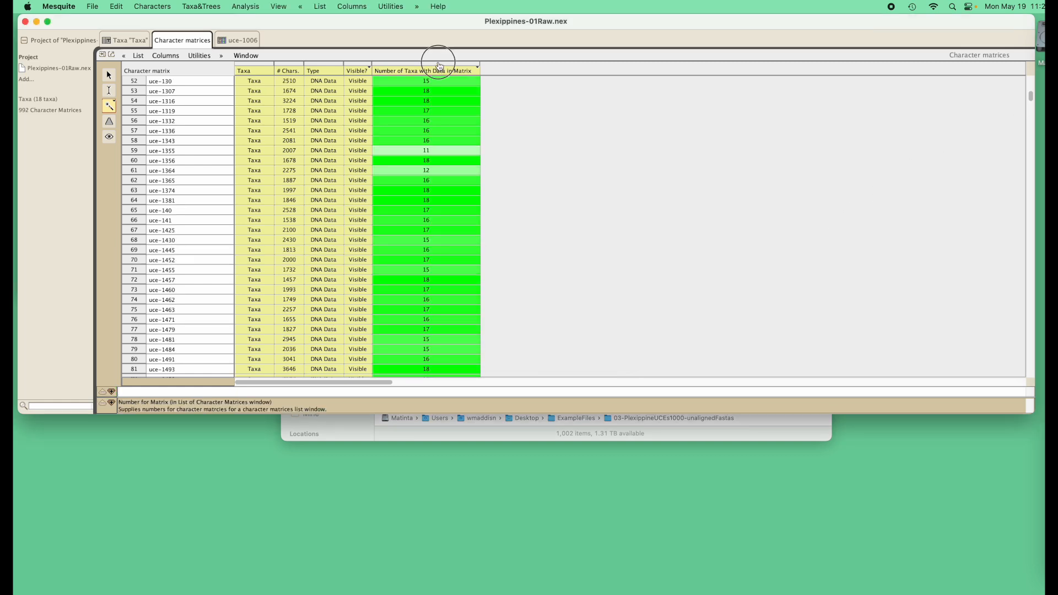
left_click(439, 67)
key("Delete")
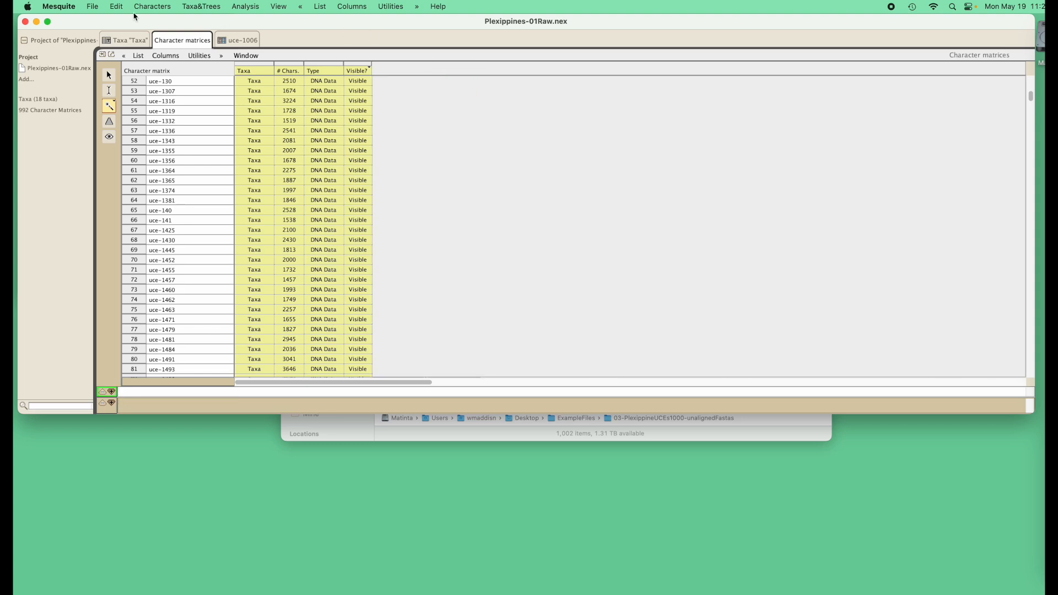
- Save the filtered file under the new name Plexippines-02-50pOccupancy.nex in the ExampleFiles folder
left_click(92, 11)
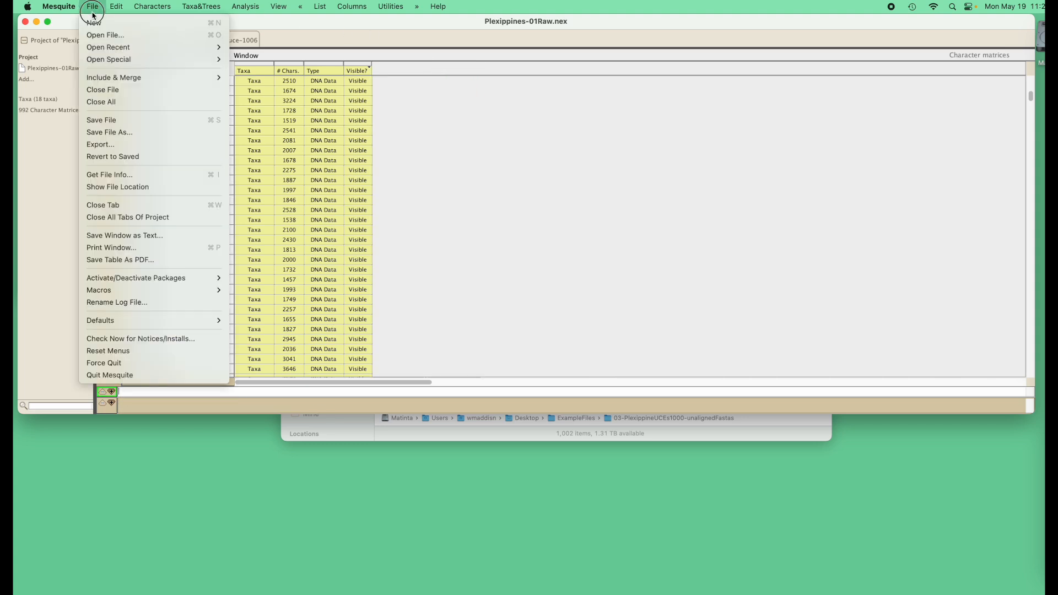
left_click(108, 132)
left_click_drag(561, 70, 575, 71)
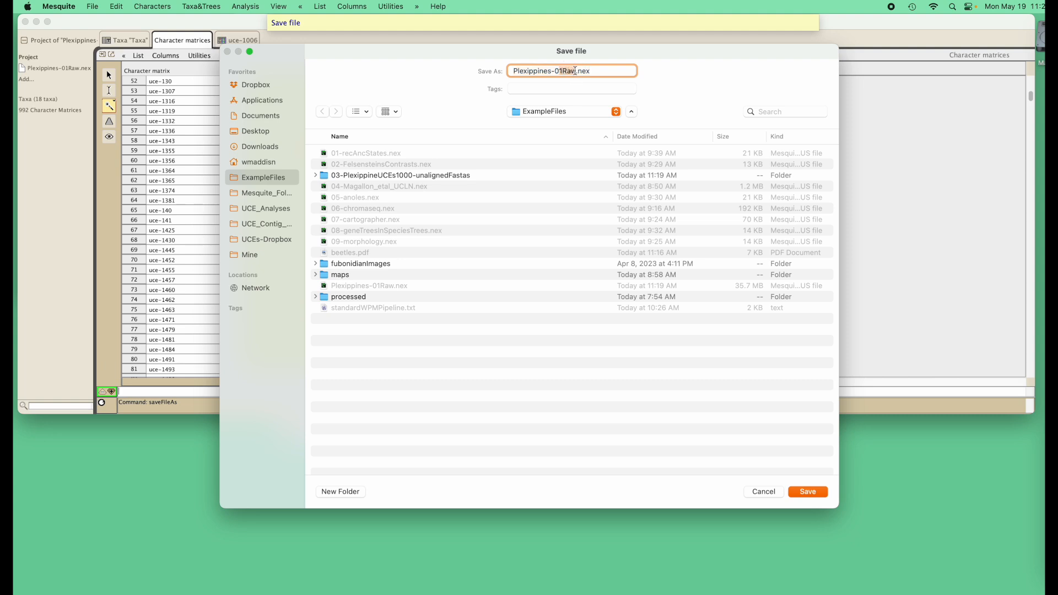
type("250pocc")
key("BackSpace")
key("BackSpace")
key("BackSpace")
key("BackSpace")
key("BackSpace")
key("BackSpace")
type("-50pOccupancy")
left_click(796, 490)
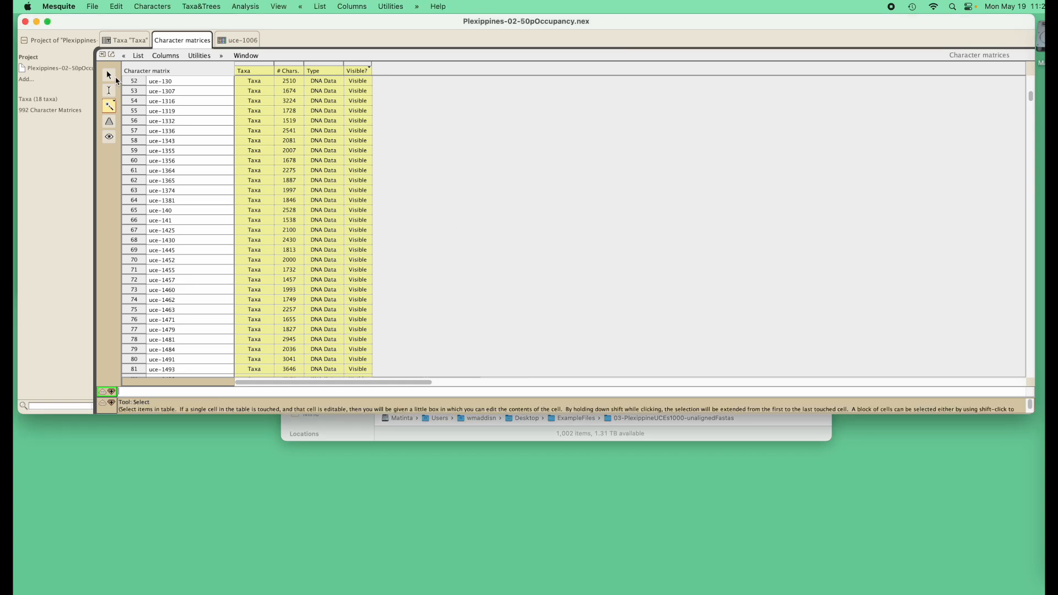
- Align all matrices in parallel with MAFFT Align on 12 threads, using the built-in MAFFT and the Default method
left_click(109, 75)
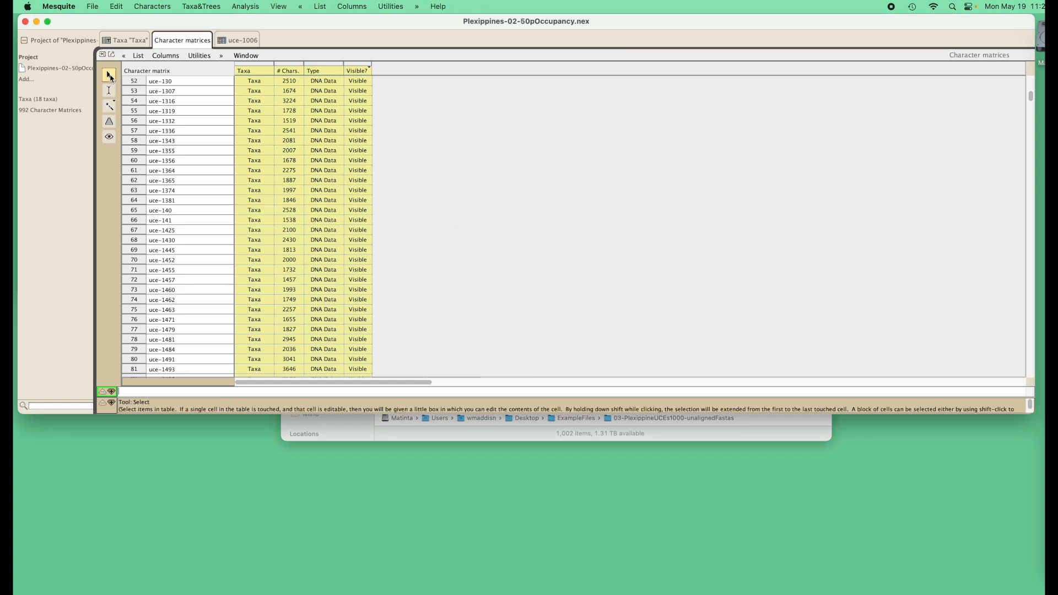
left_click(208, 57)
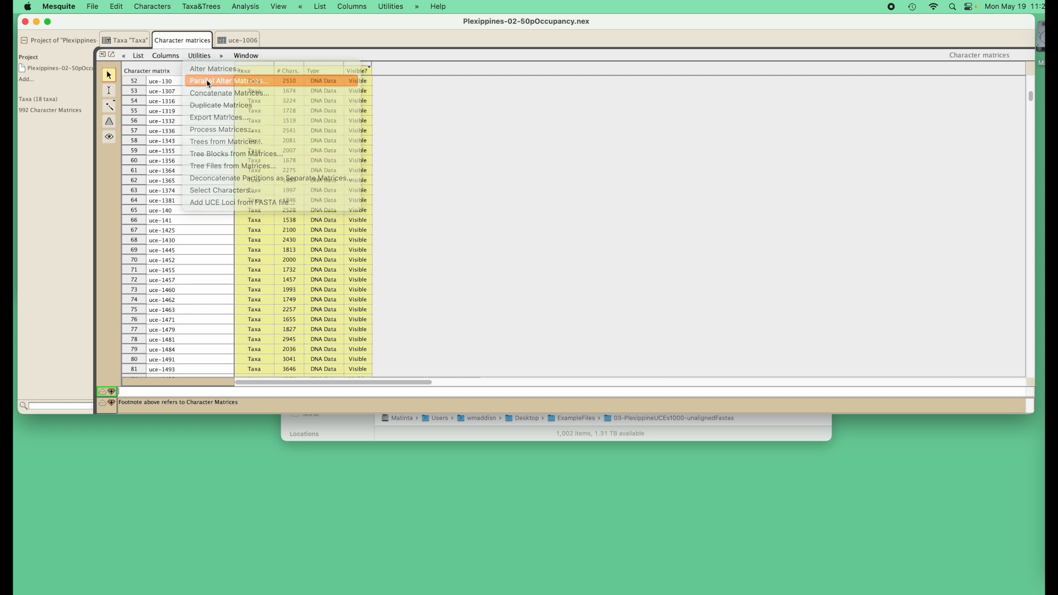
left_click(207, 83)
left_click(464, 214)
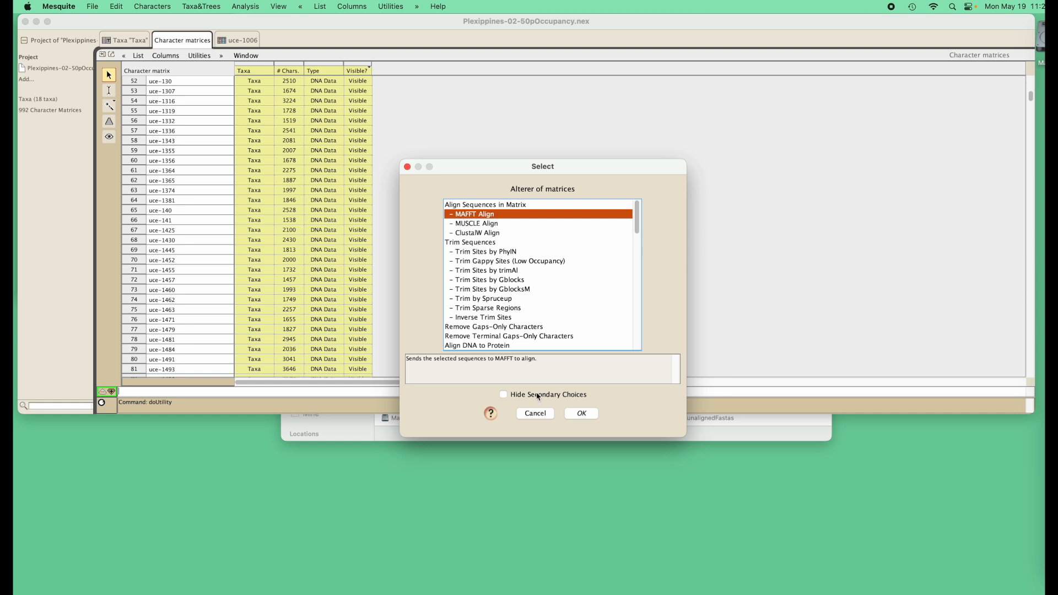
left_click(585, 416)
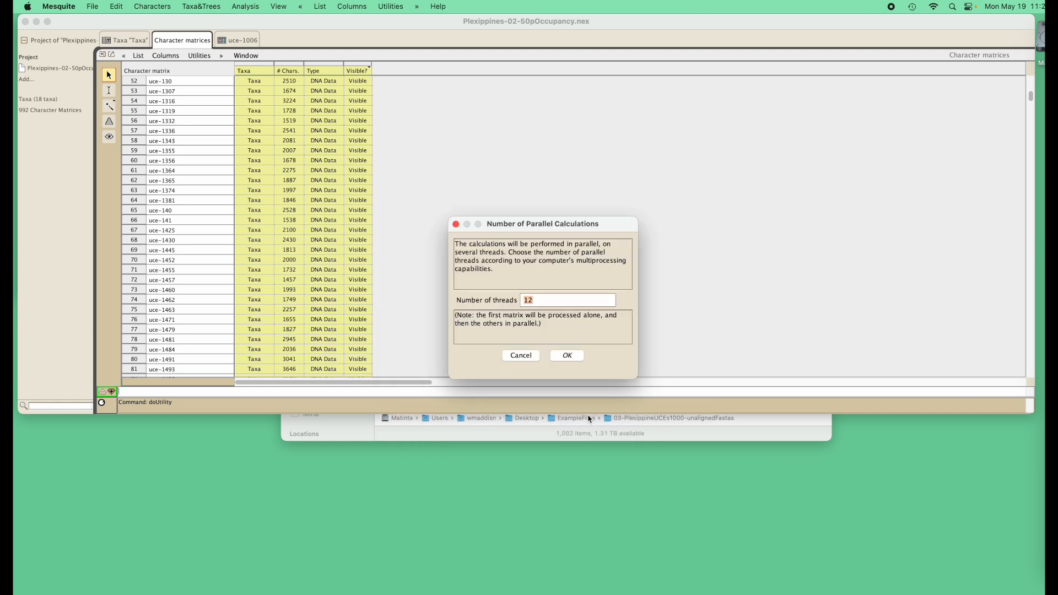
left_click(567, 355)
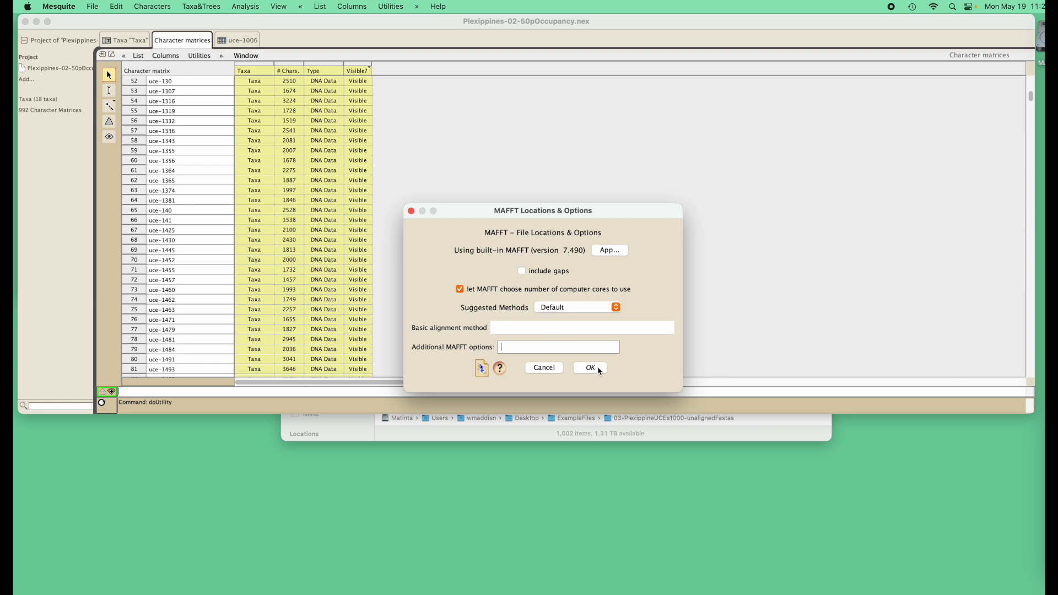
left_click(608, 250)
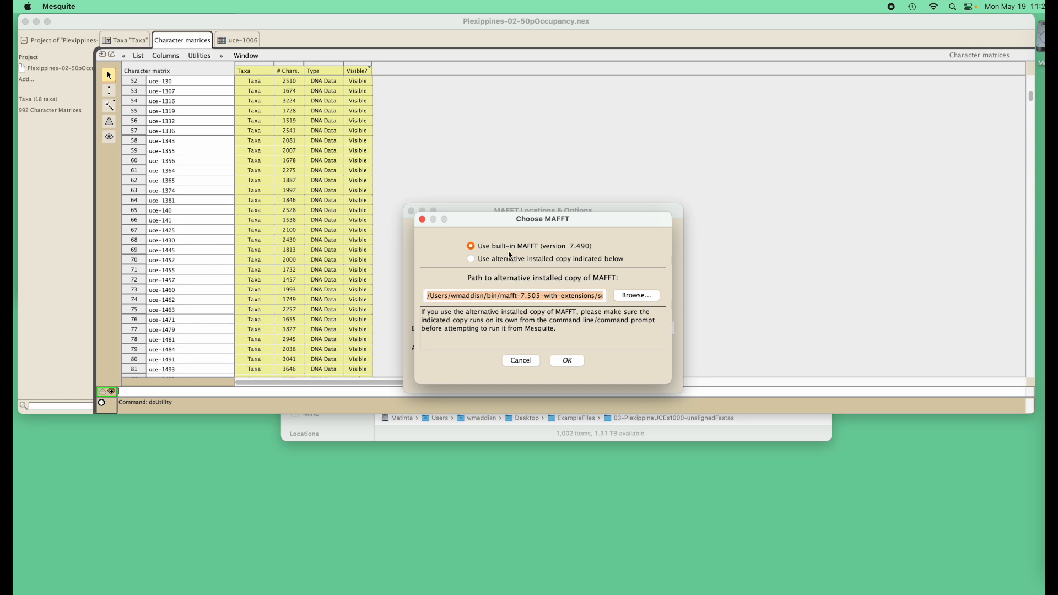
left_click(572, 364)
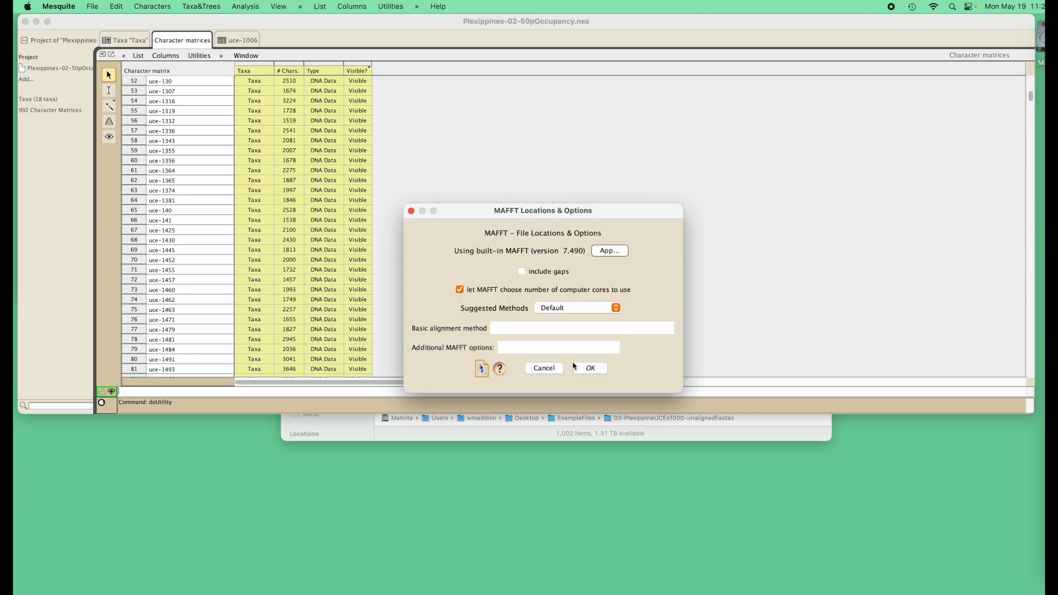
left_click(591, 368)
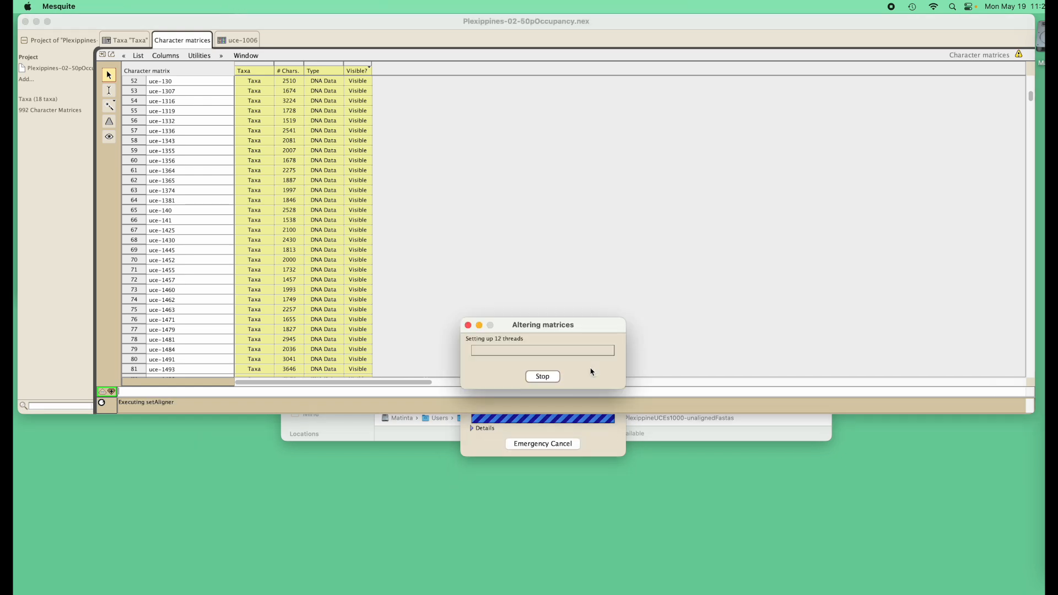
- Rearrange the project and progress windows to watch the alignment log and the count of altered matrices
left_click_drag(213, 22, 307, 12)
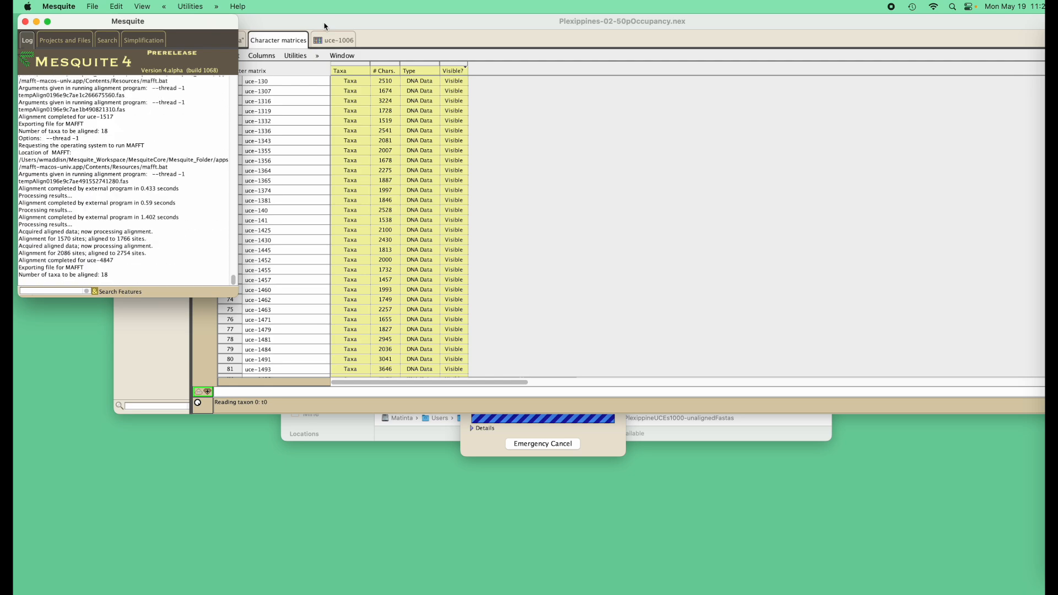
left_click_drag(323, 22, 790, 103)
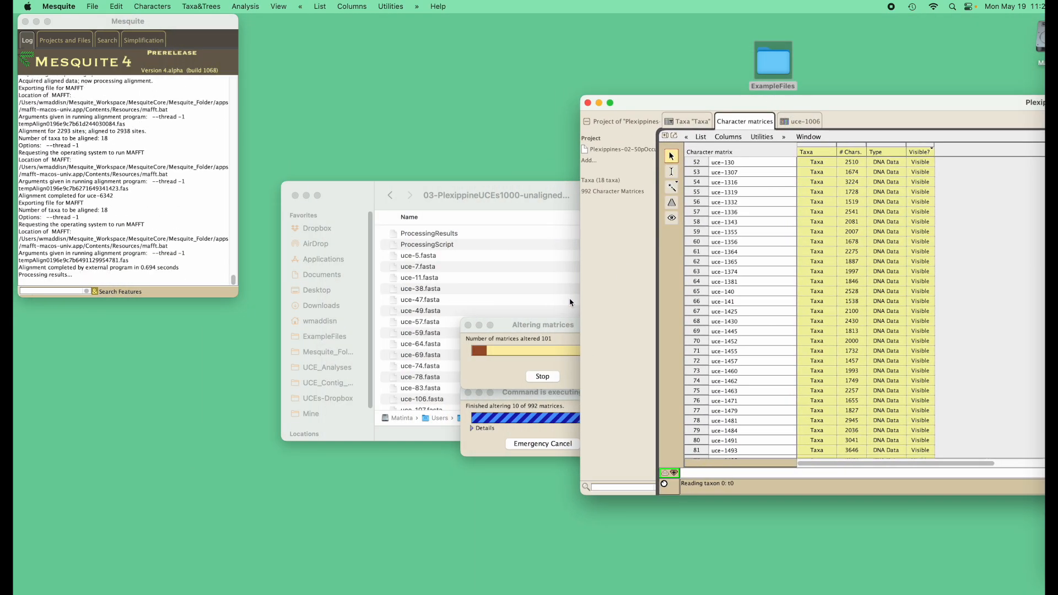
left_click_drag(527, 324, 114, 485)
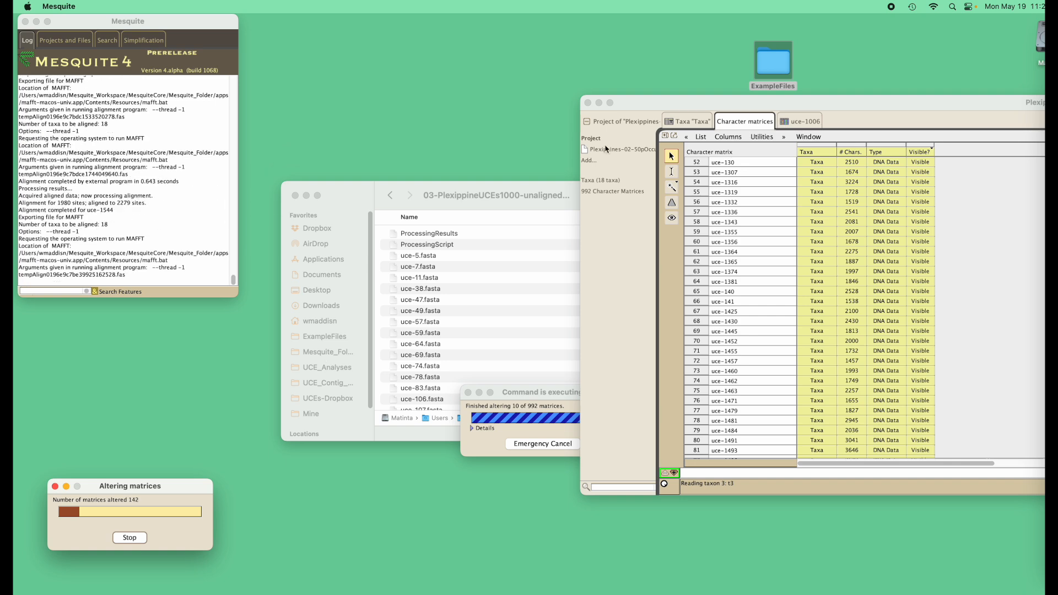
left_click_drag(663, 108, 105, 19)
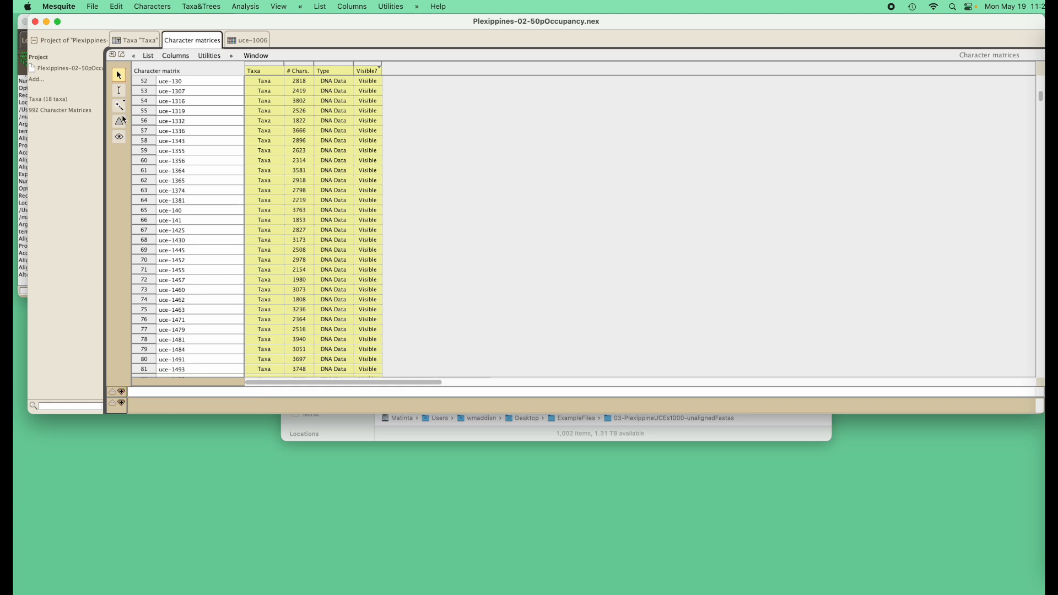
- Save the aligned file under the new name Plexippines-03-MAFFTdefaultAligned.nex in the ExampleFiles folder
left_click(92, 6)
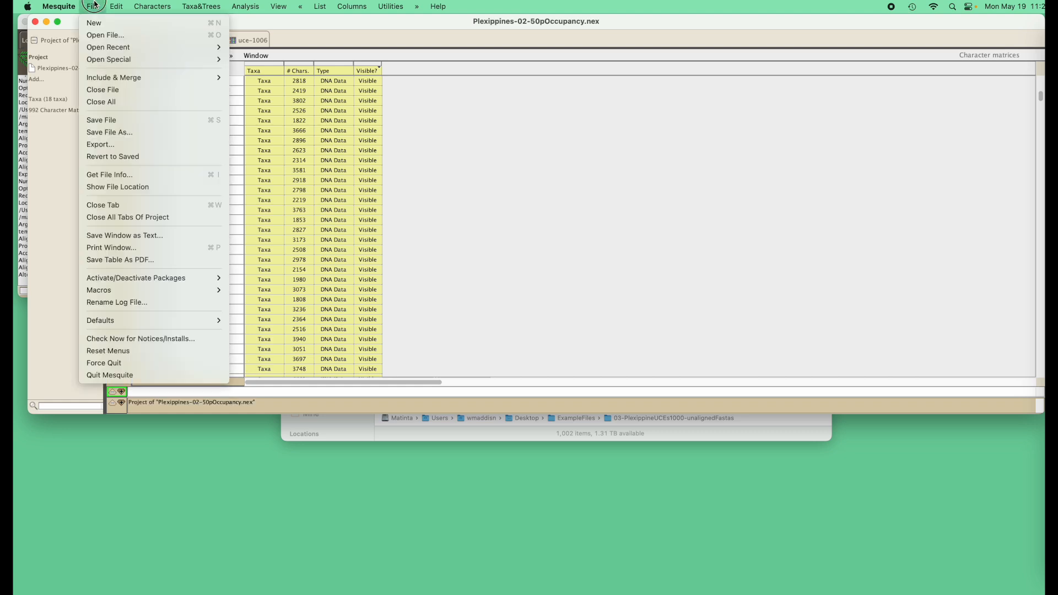
left_click(107, 133)
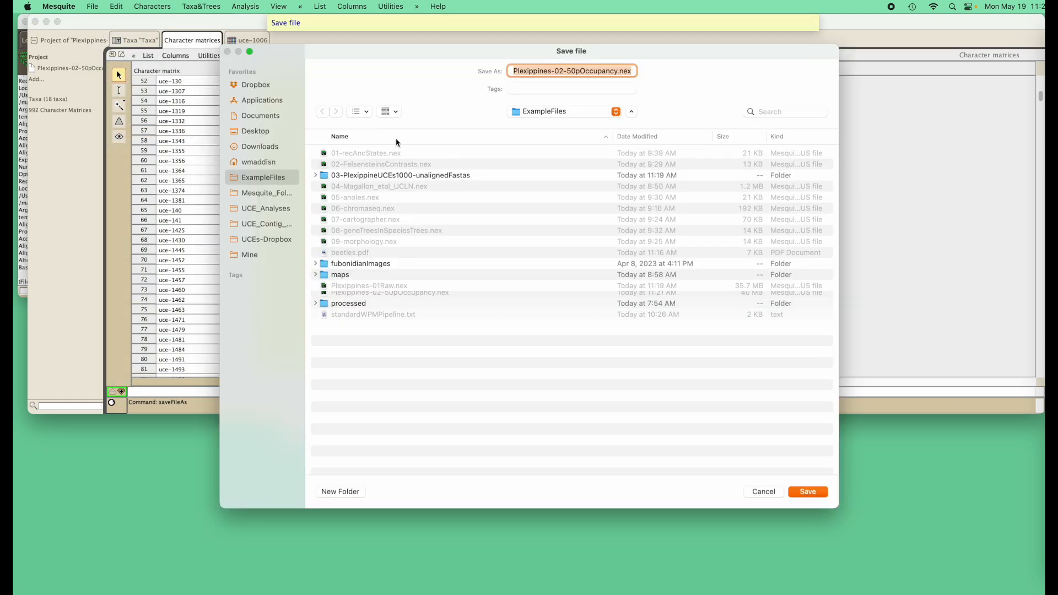
left_click(561, 70)
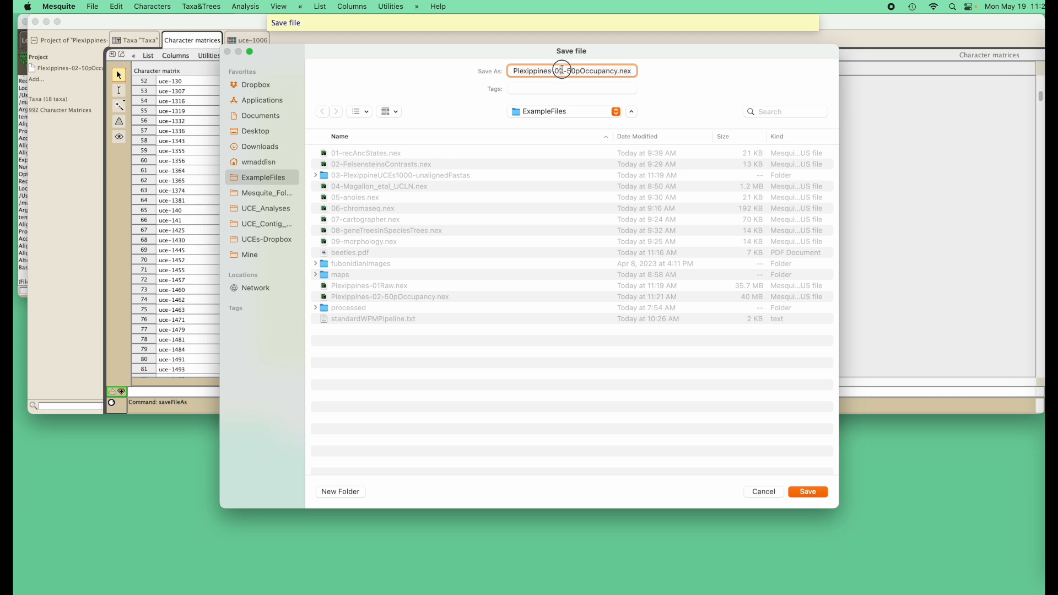
double_click(585, 72)
type("MAFFTdefaultAligned.ne")
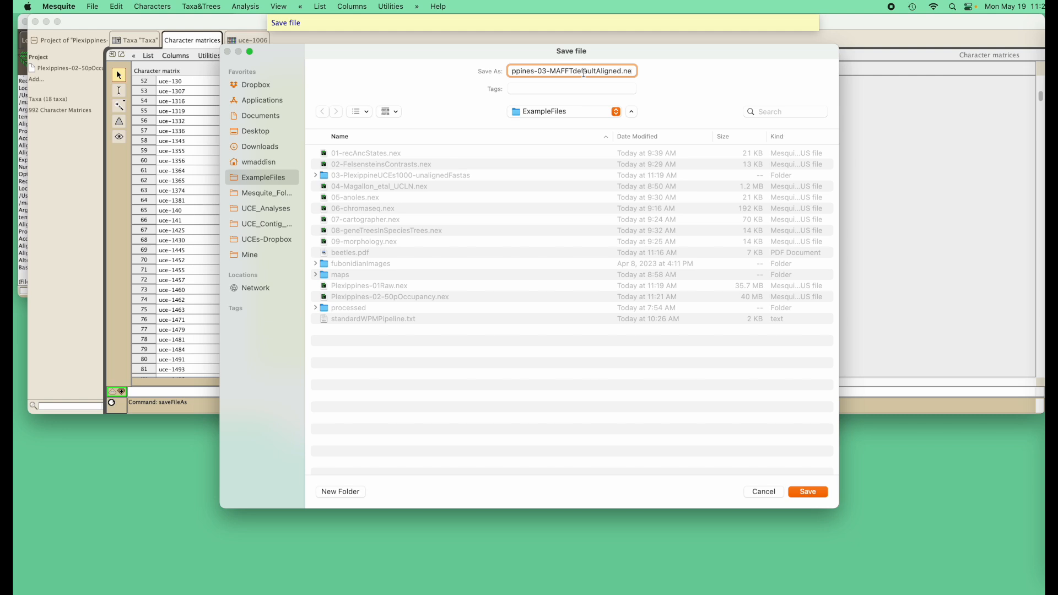
left_click(807, 491)
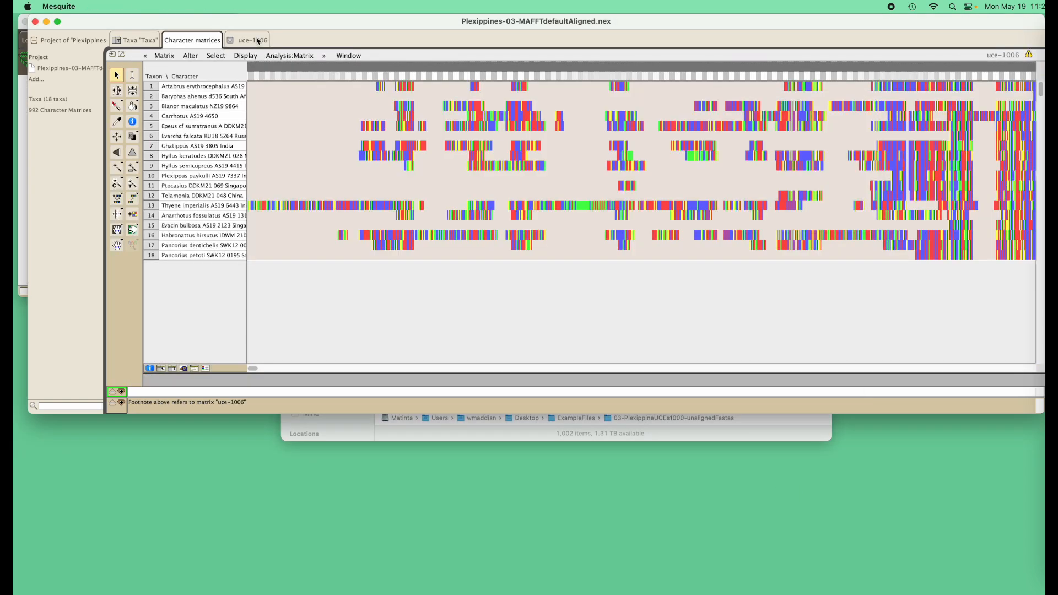
- Examine the aligned uce-1006 matrix and review the available methods for trimming sequences
left_click_drag(253, 369, 198, 331)
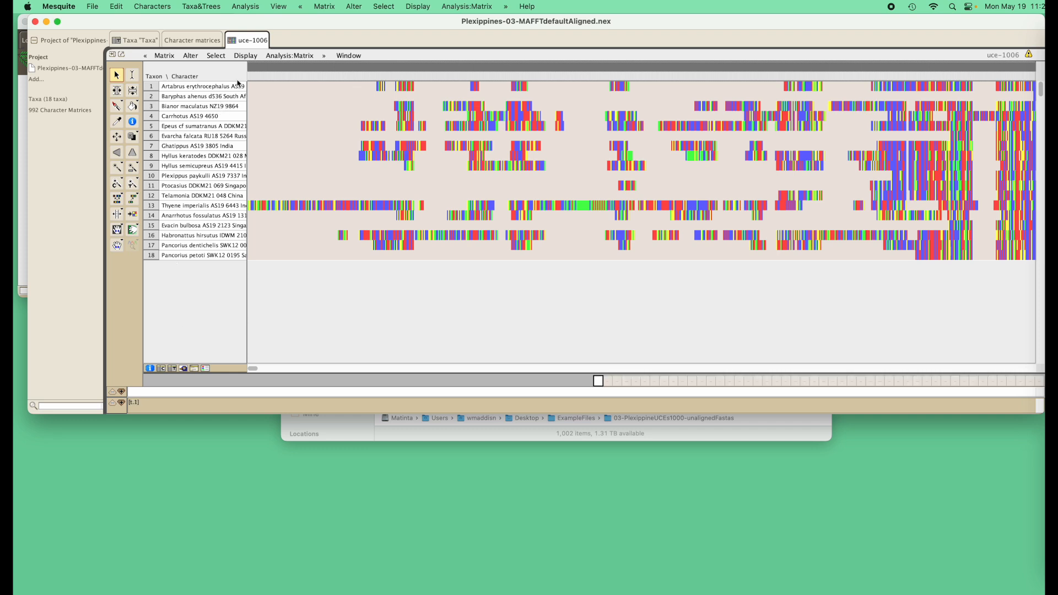
left_click(190, 56)
left_click(209, 93)
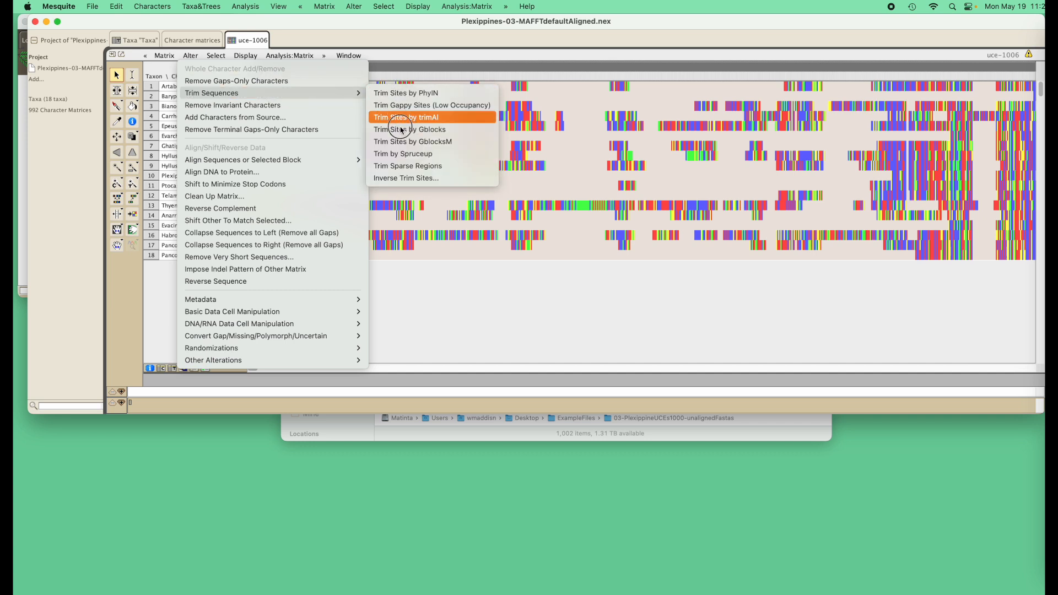
left_click(409, 18)
- Color the uce-1006 matrix cells by trimming method, highlighting sites flagged by the built-in trimAl with the strictplus option
left_click(251, 55)
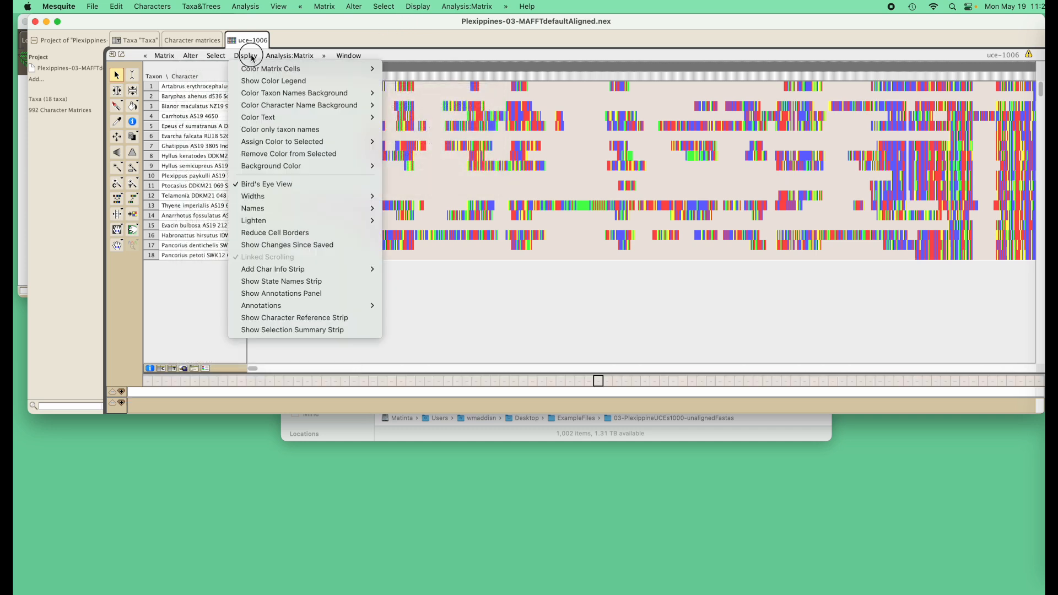
mouse_move(256, 70)
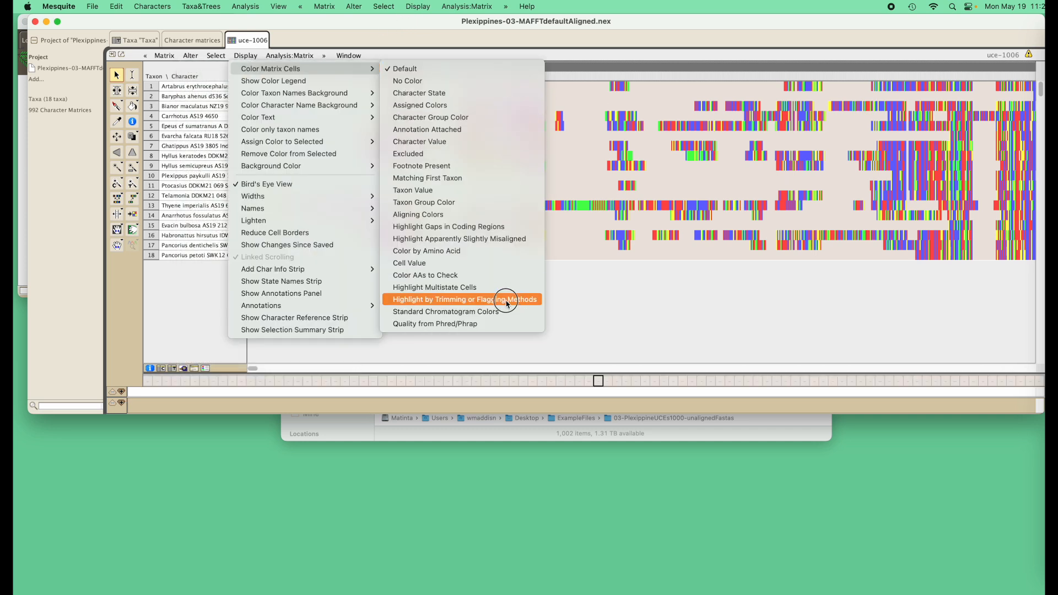
left_click(527, 302)
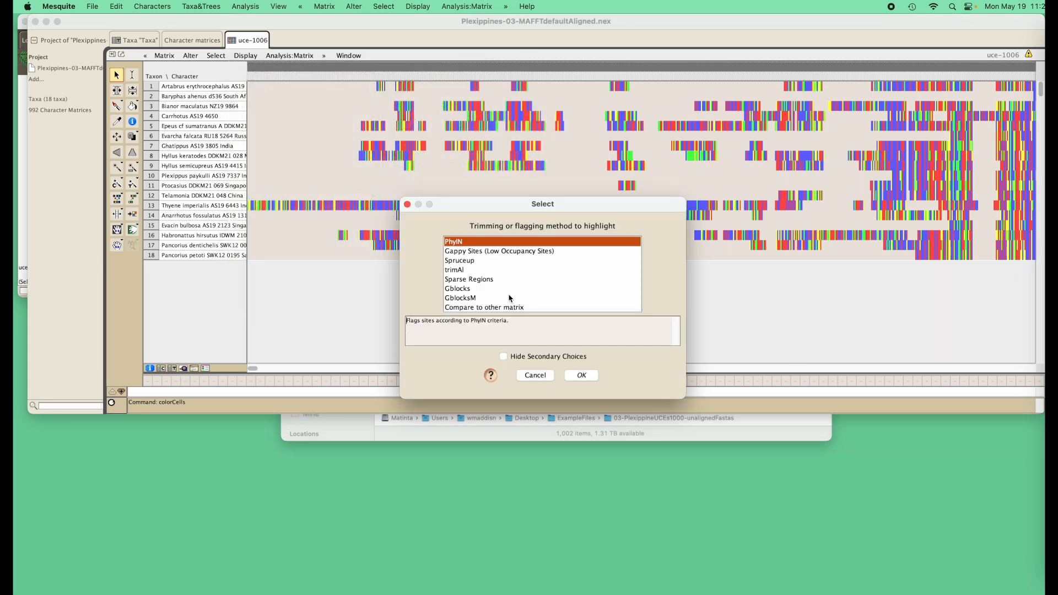
left_click(480, 270)
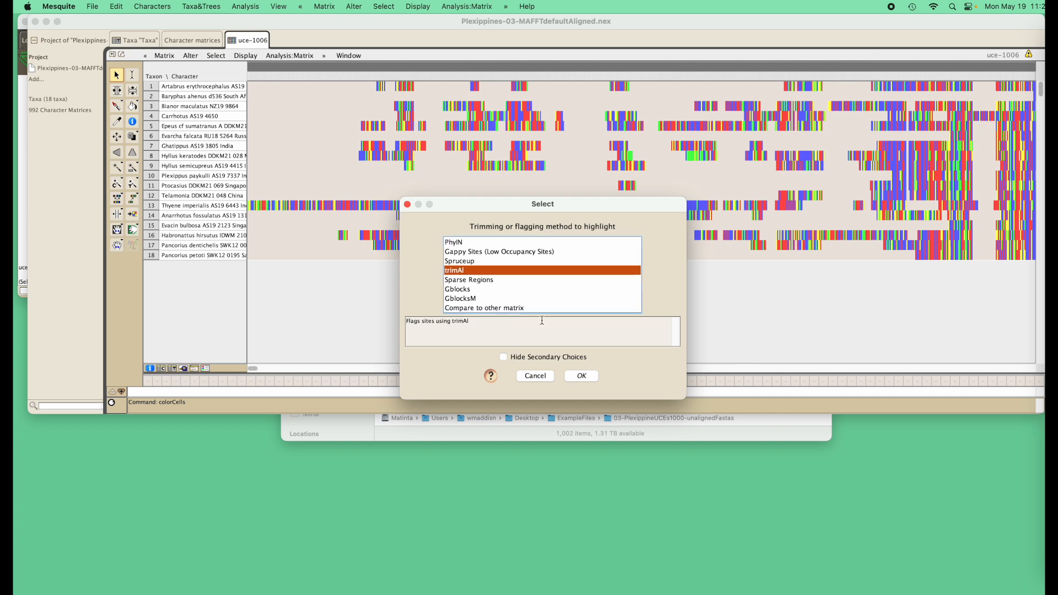
left_click(582, 376)
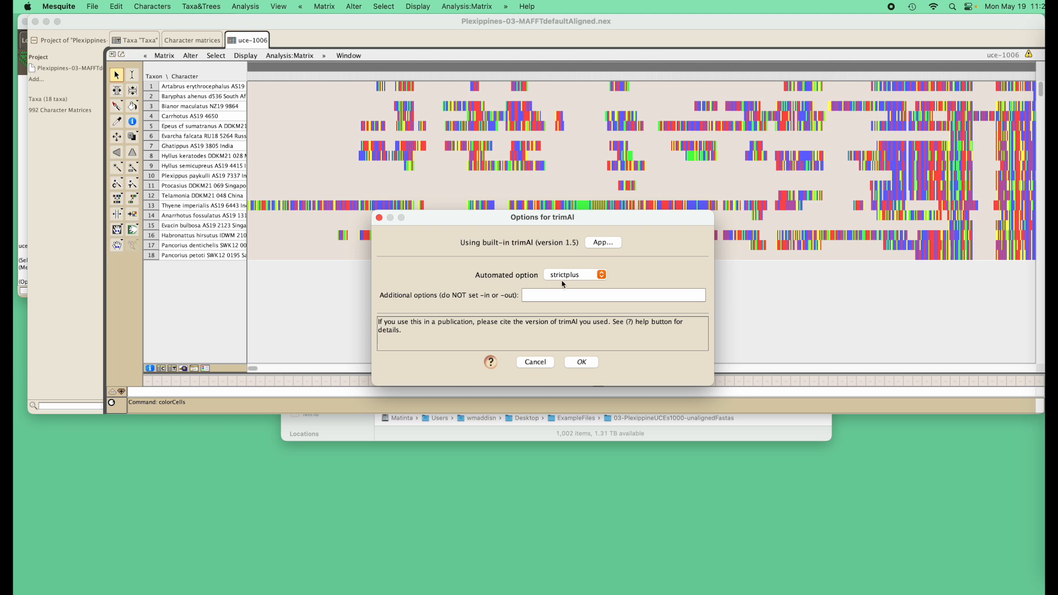
left_click(583, 362)
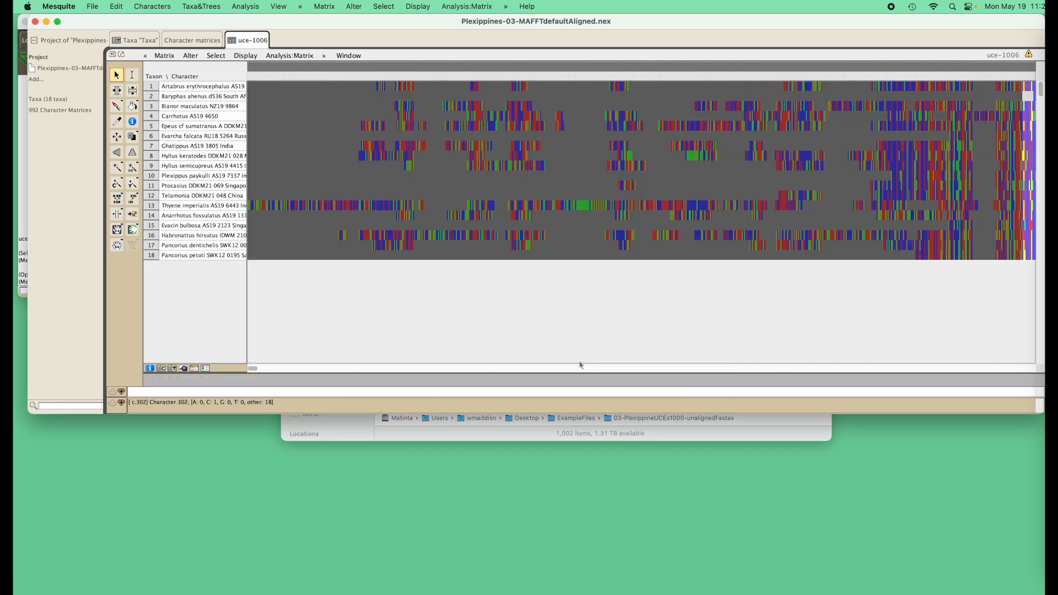
left_click_drag(259, 368, 378, 336)
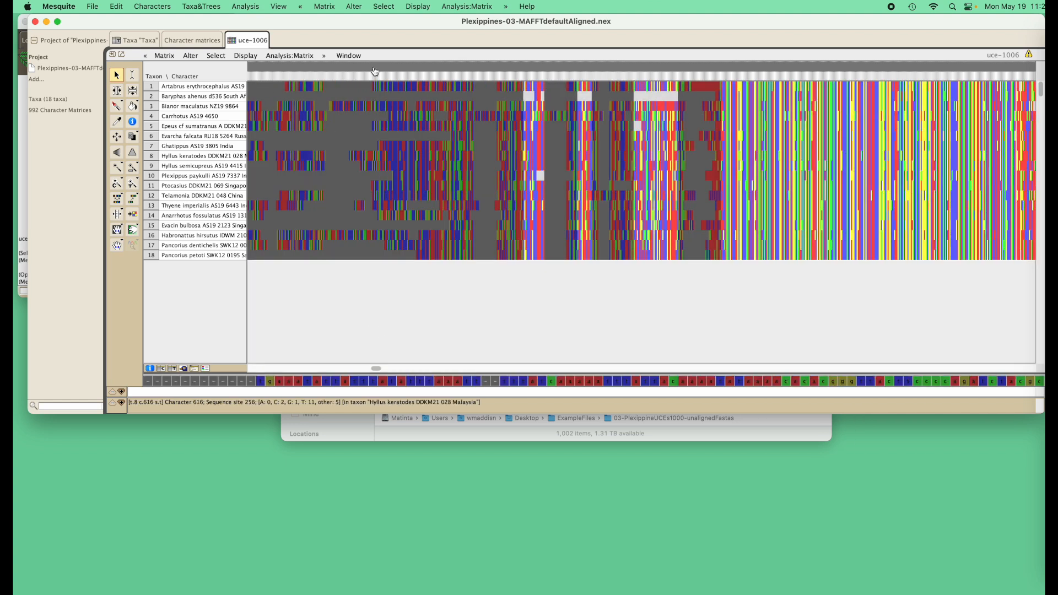
- Reset the highlighted trimmer to PhyIN with block length 10, distance 2, conflict proportion 0.5 and gappy-site filtering at 0.5 minimum occupancy
left_click(242, 57)
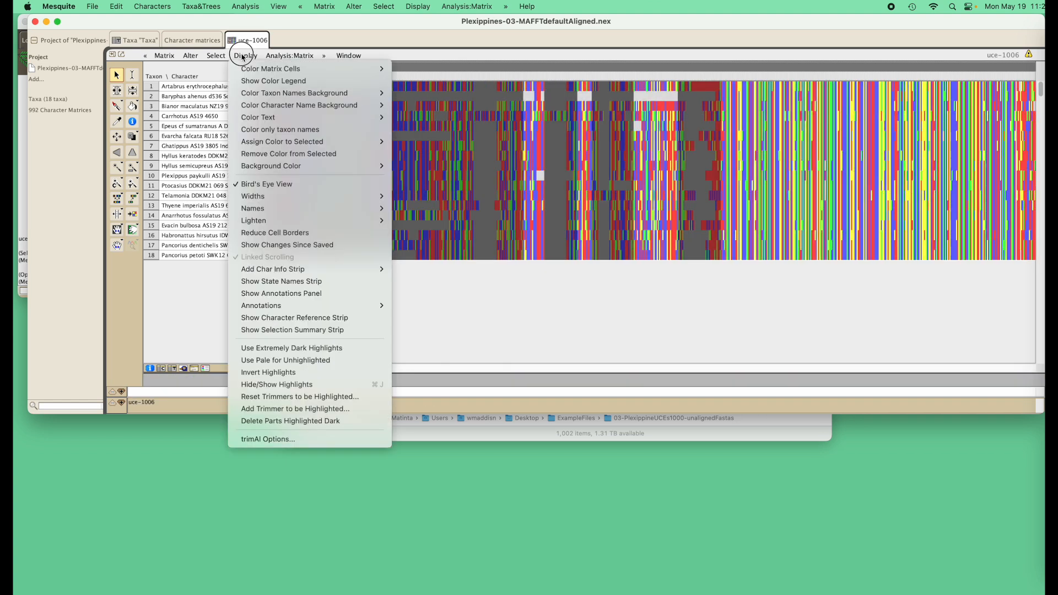
left_click(270, 399)
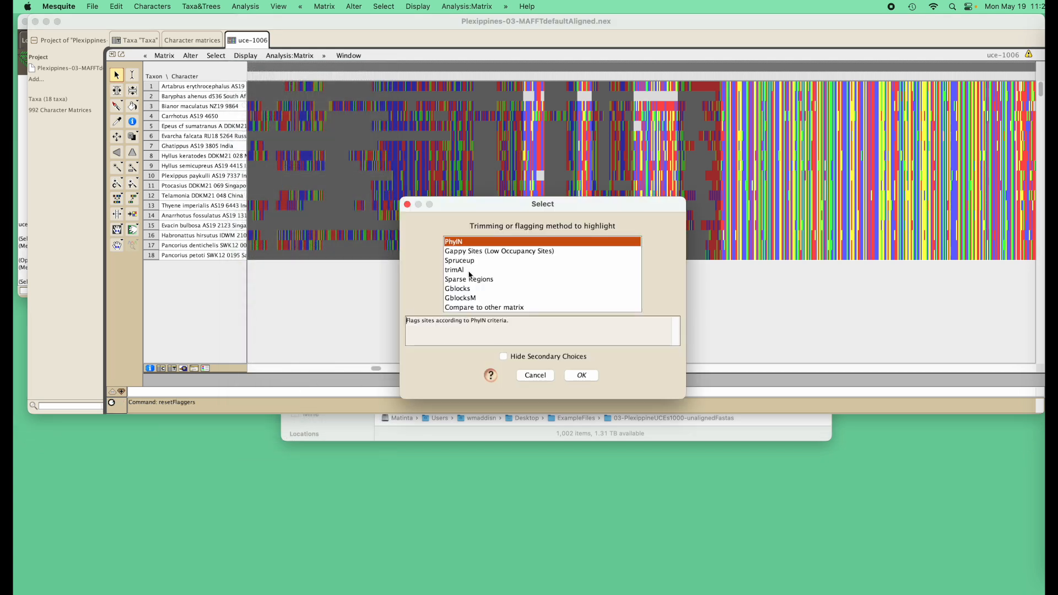
left_click(577, 378)
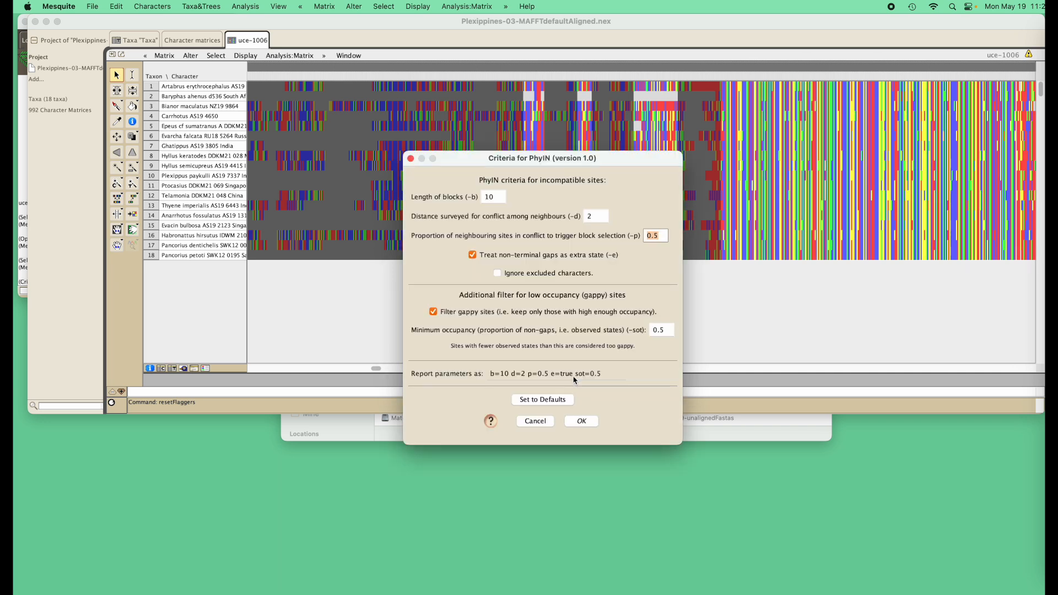
left_click(581, 421)
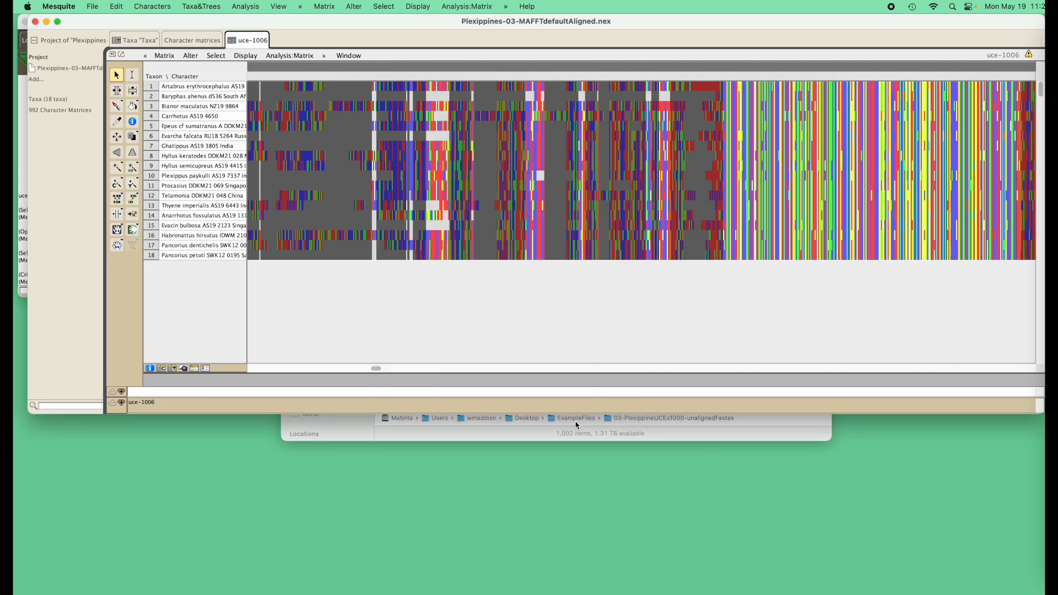
- Return the uce-1006 matrix cells to the Default coloring
left_click(246, 56)
mouse_move(308, 68)
left_click(435, 71)
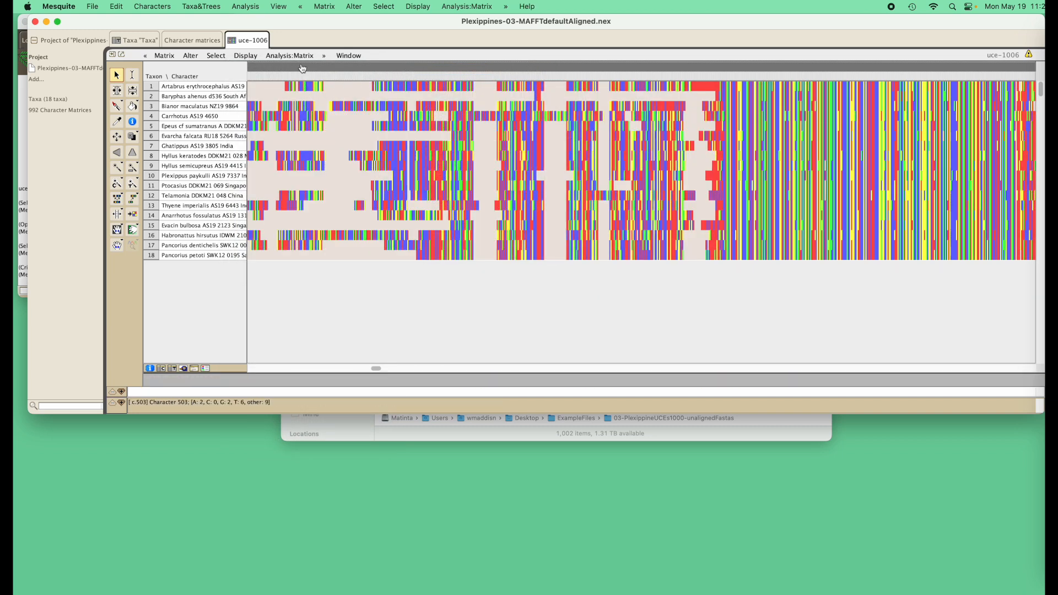
- Trim the sites of all matrices by PhyIN, with block length 10, distance 2, conflict proportion 0.5 and minimum occupancy 0.5
left_click(193, 39)
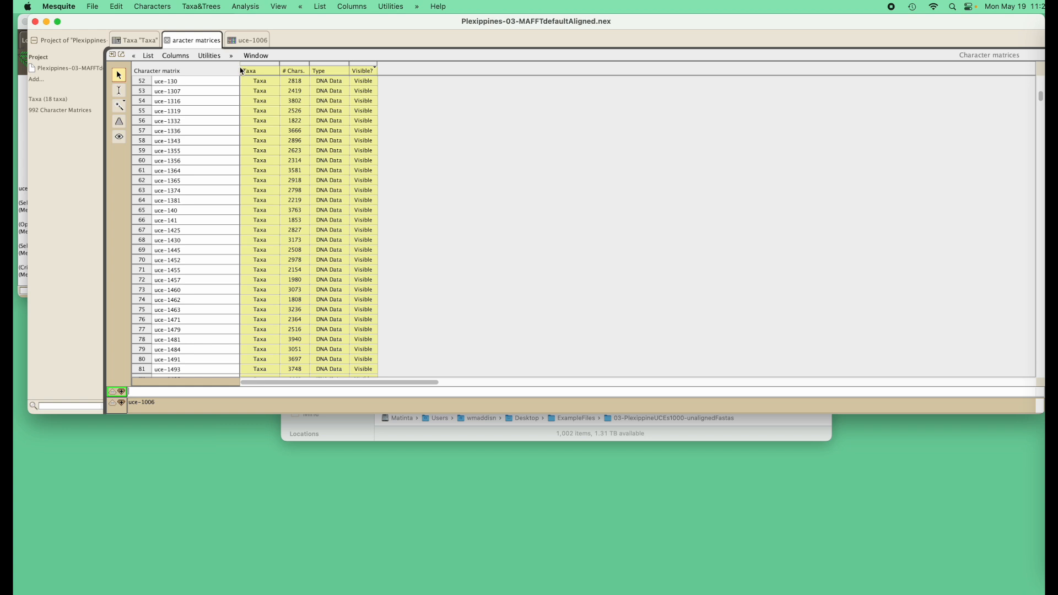
left_click(209, 56)
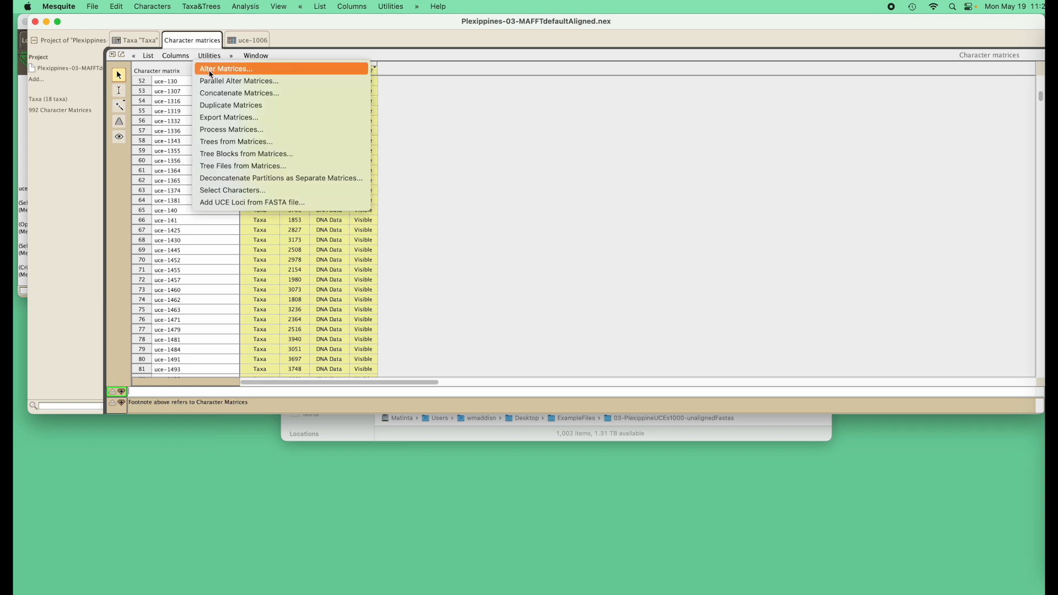
left_click(211, 70)
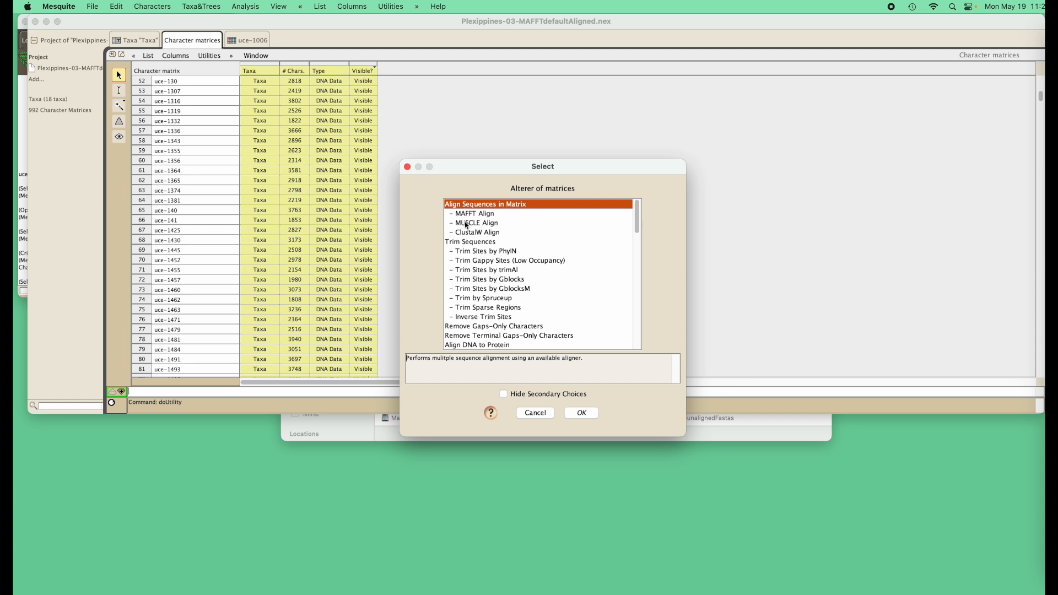
left_click(466, 251)
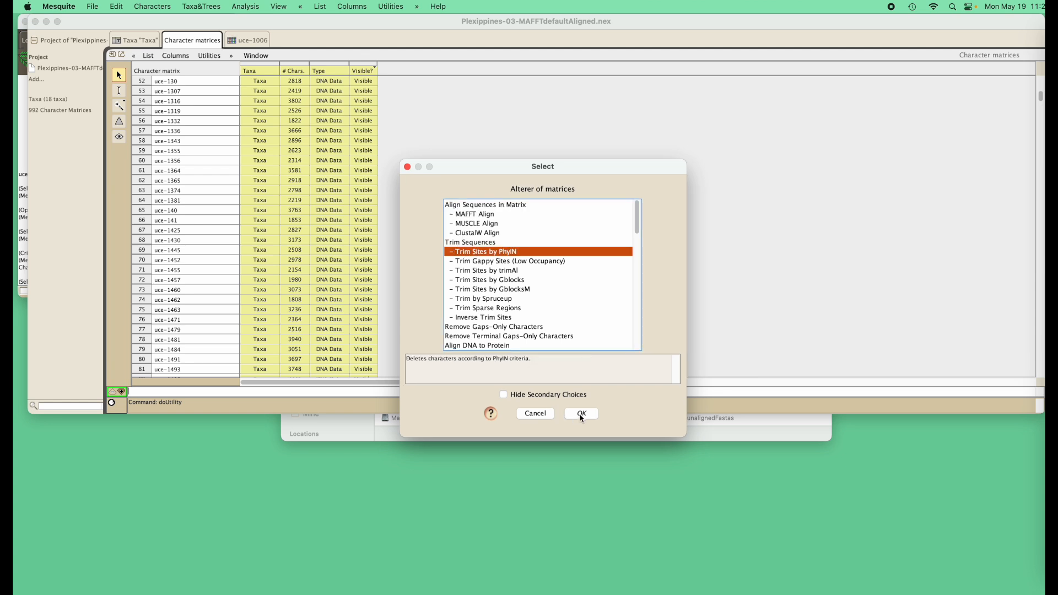
left_click(581, 414)
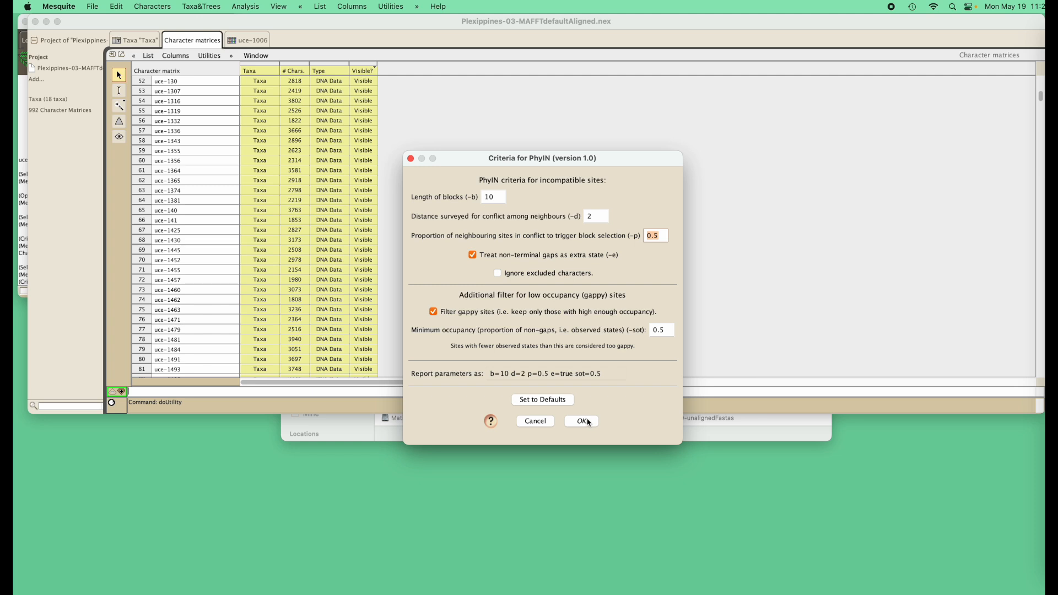
left_click(581, 422)
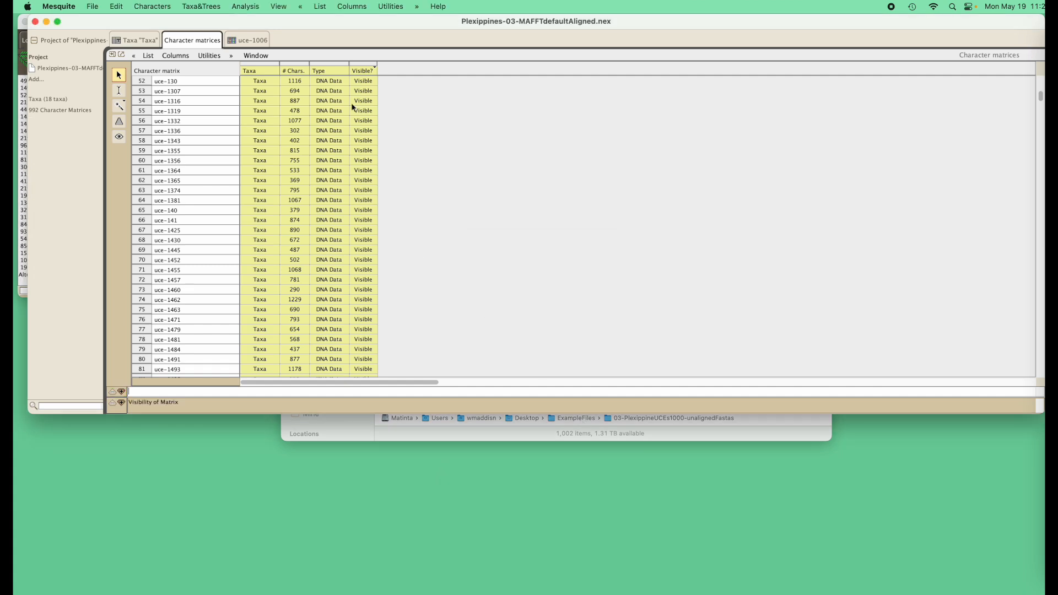
- Save the trimmed file under the new name Plexippines-04-TrimmedPhyIN+GF.nex in the ExampleFiles folder
left_click(100, 5)
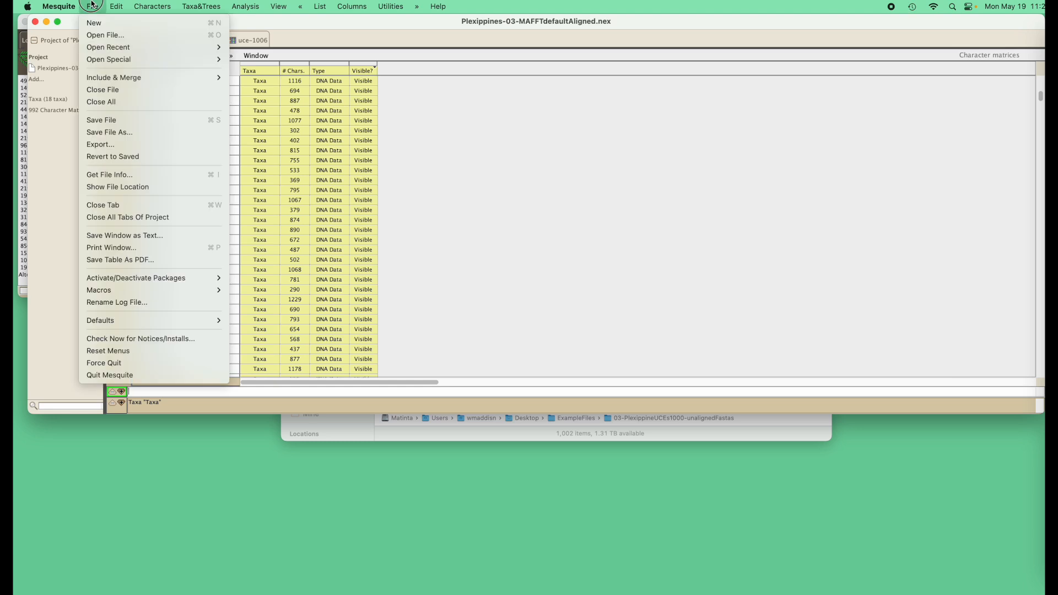
left_click(202, 131)
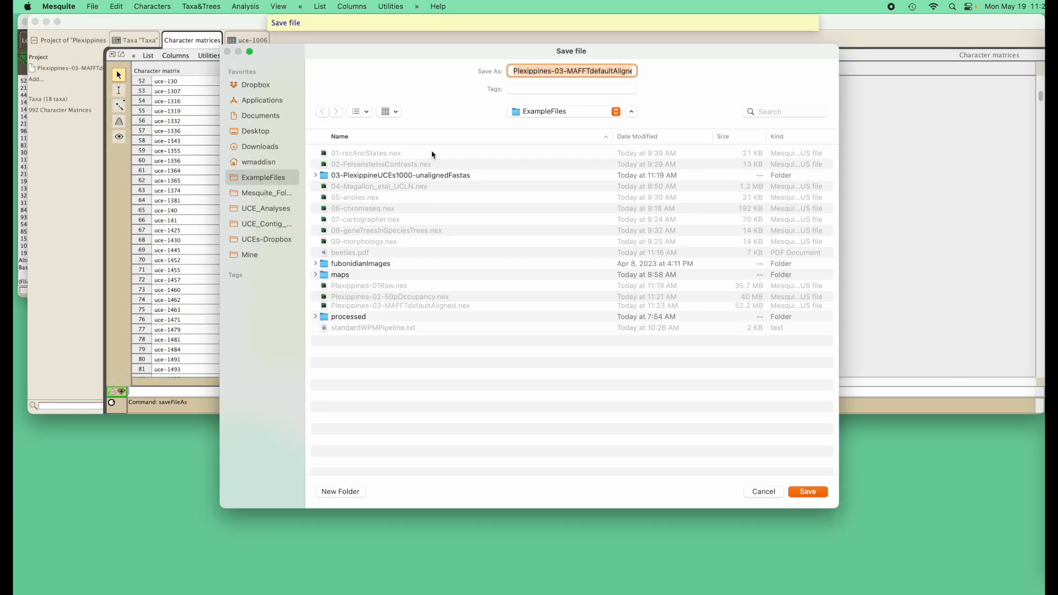
left_click(583, 73)
left_click_drag(559, 71, 562, 70)
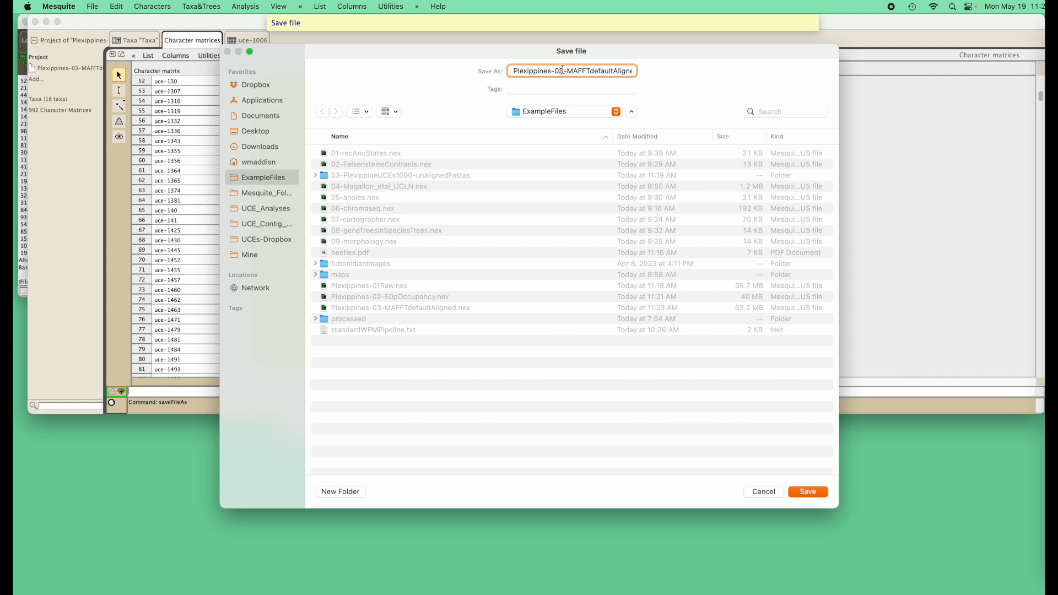
left_click_drag(568, 73, 611, 76)
type("TrimemedPh")
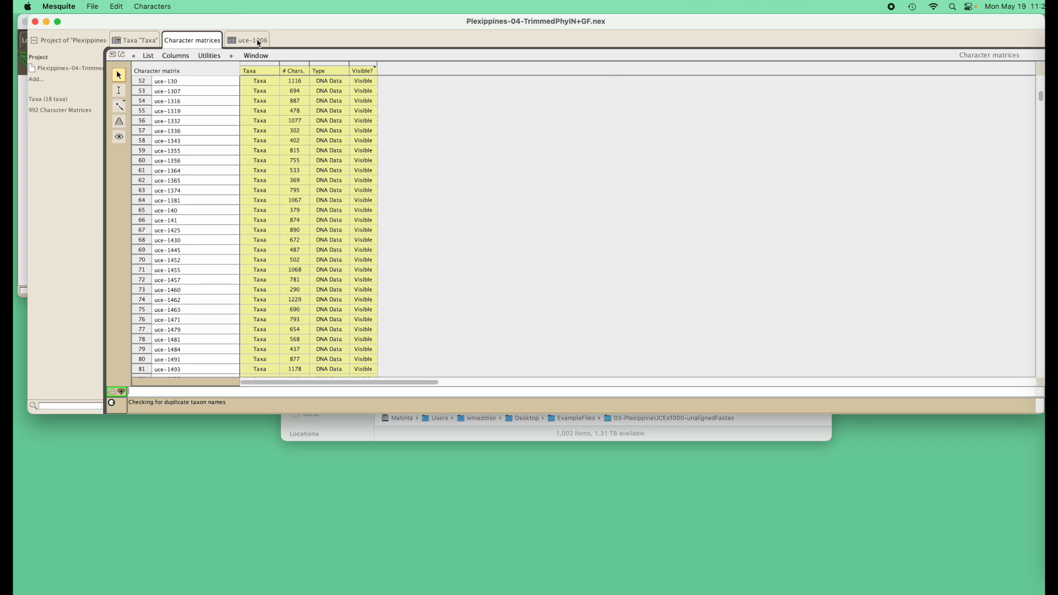
- Look at the trimmed alignment in the open sequence matrix, and return to the list of character matrices
left_click(254, 40)
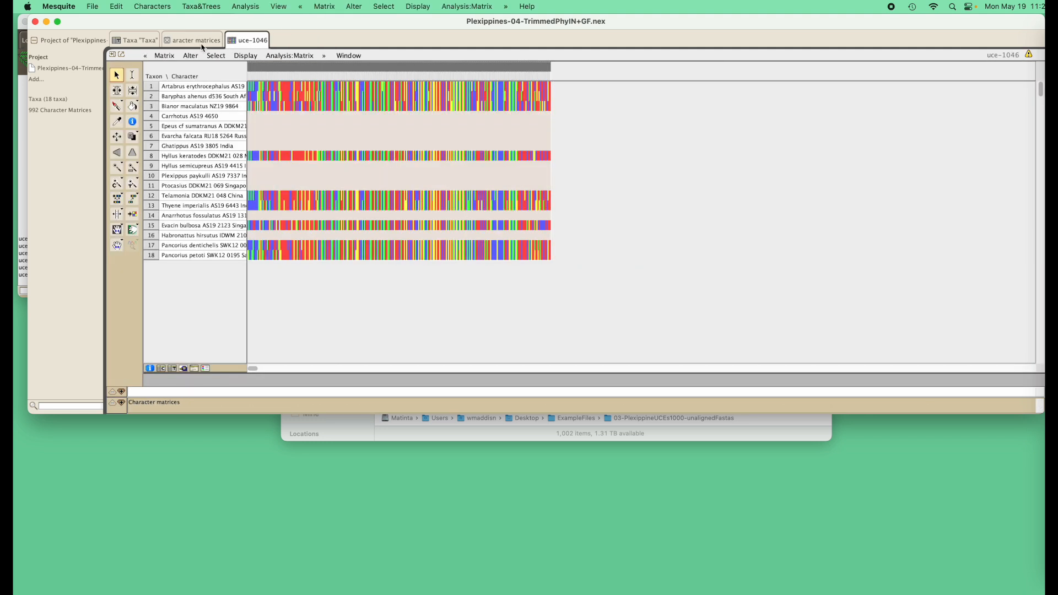
left_click(202, 45)
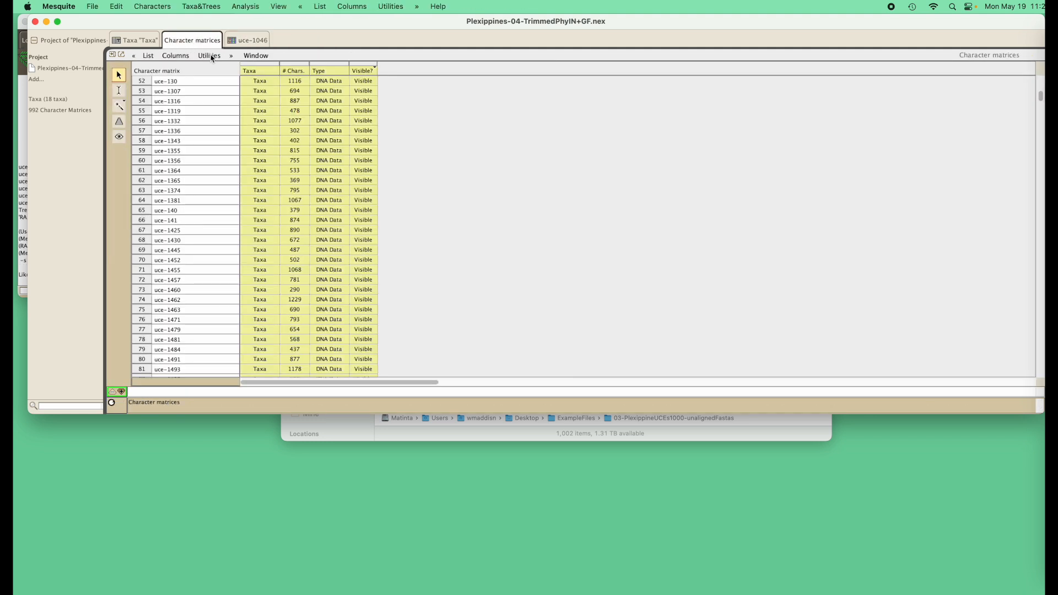
- Set up tree inference from all character matrices with RAxML Trees [Local], using the built-in copy of RAxML
left_click(211, 56)
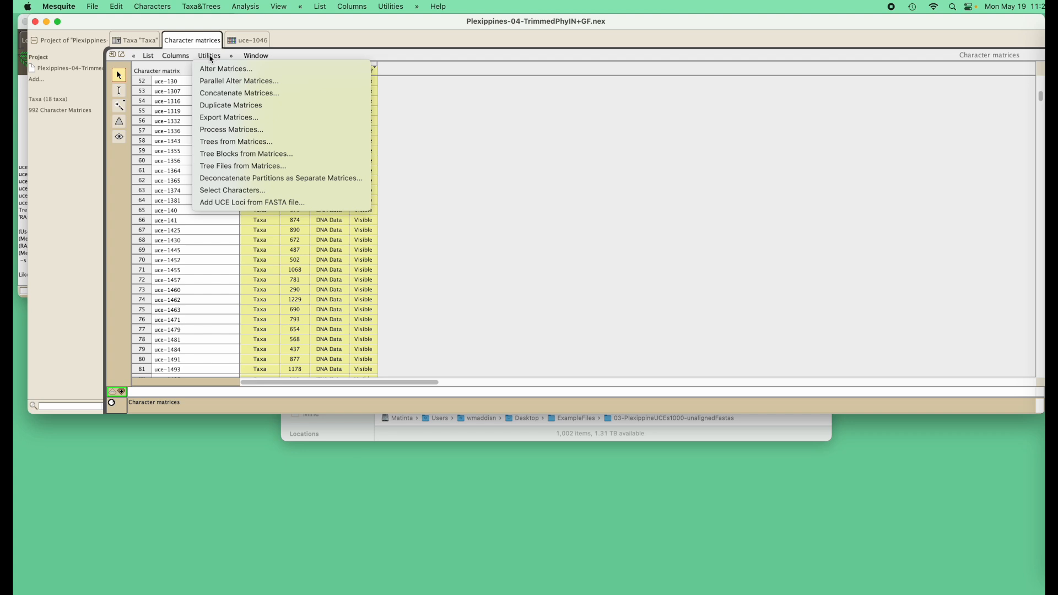
left_click(229, 142)
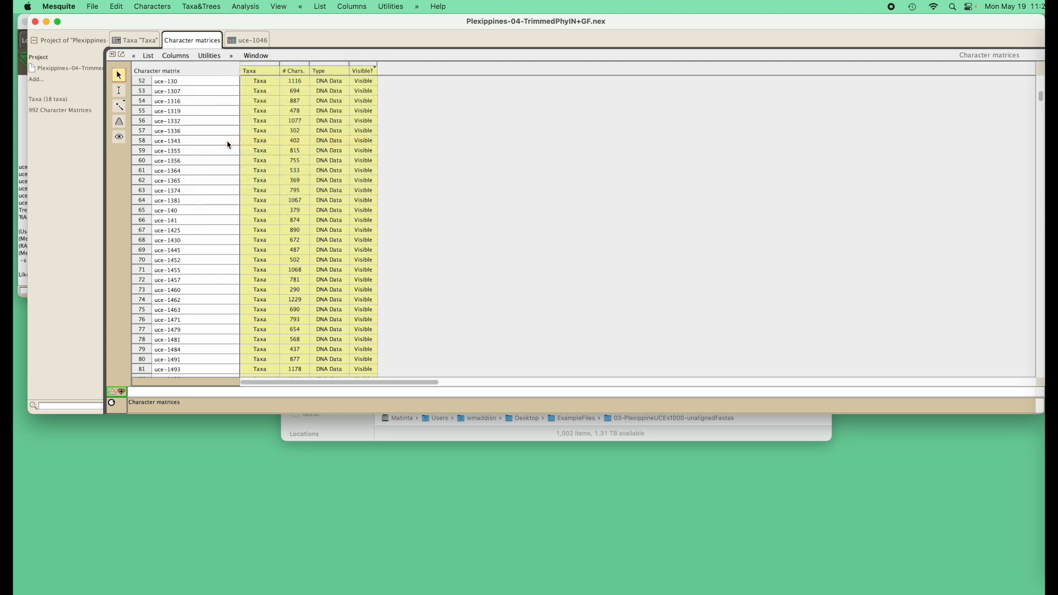
left_click(473, 222)
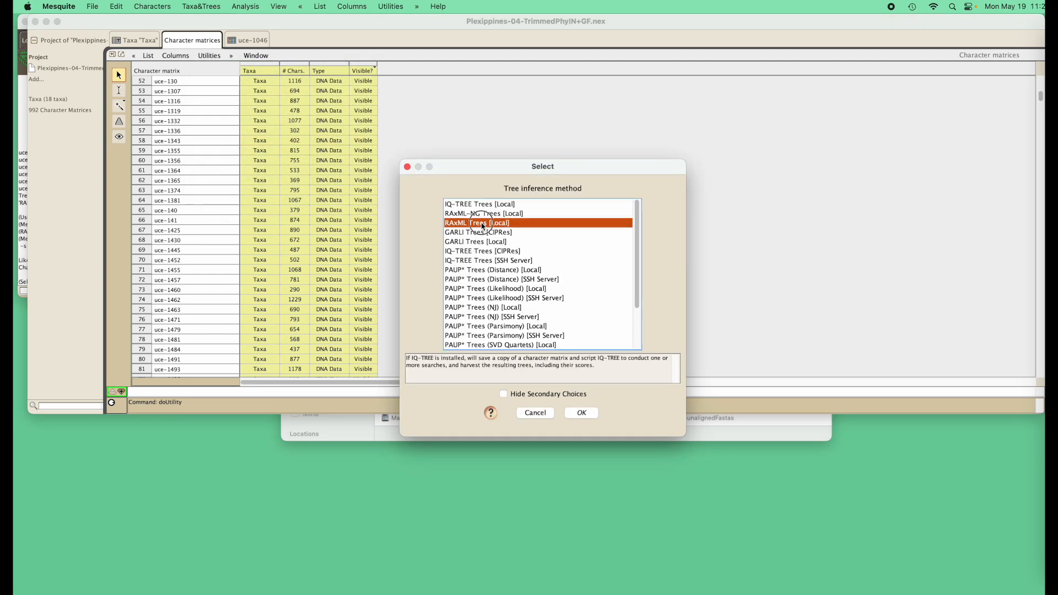
left_click(583, 412)
left_click(648, 229)
left_click(533, 246)
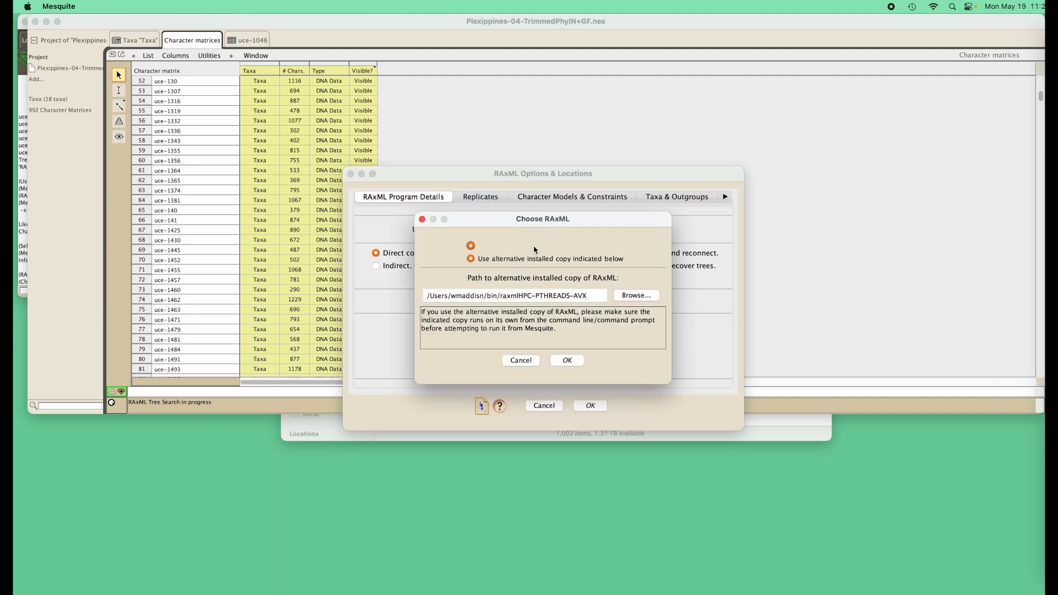
left_click(567, 360)
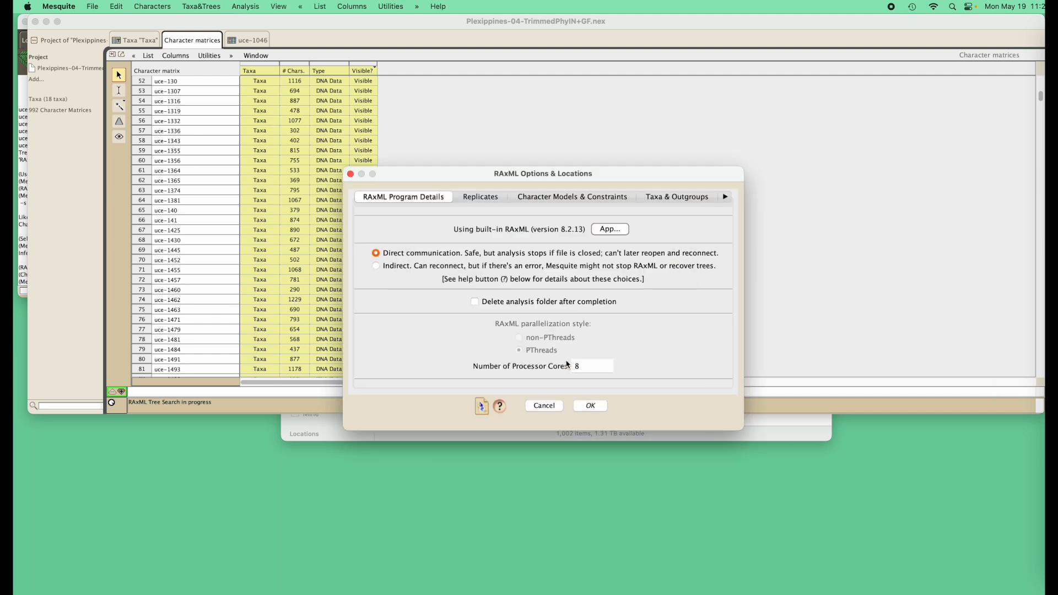
- Check the replicate and program options, and run the RAxML searches with direct communication and 8 processor cores
left_click(479, 200)
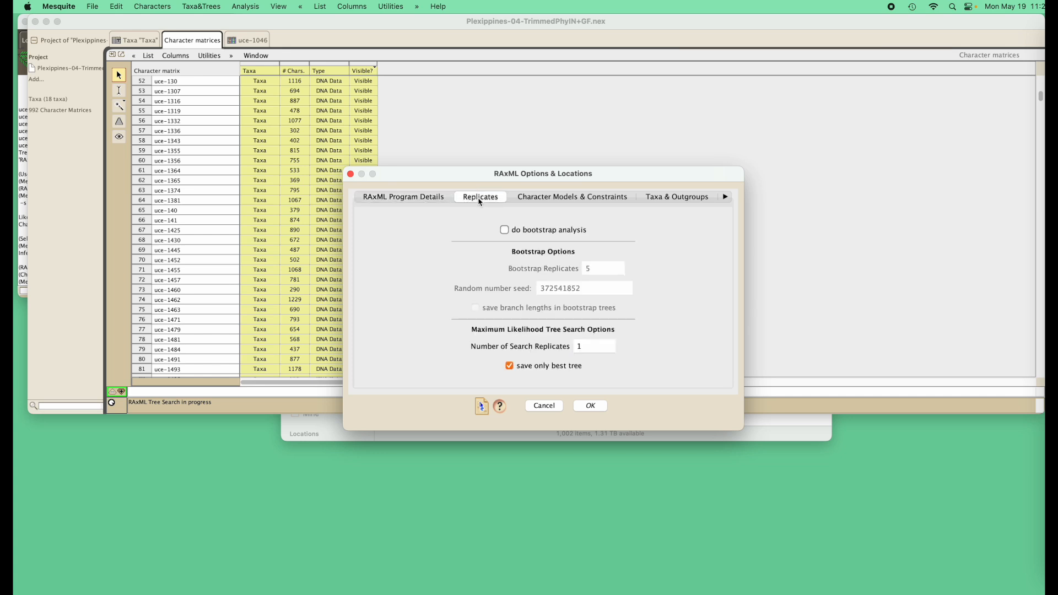
left_click(419, 197)
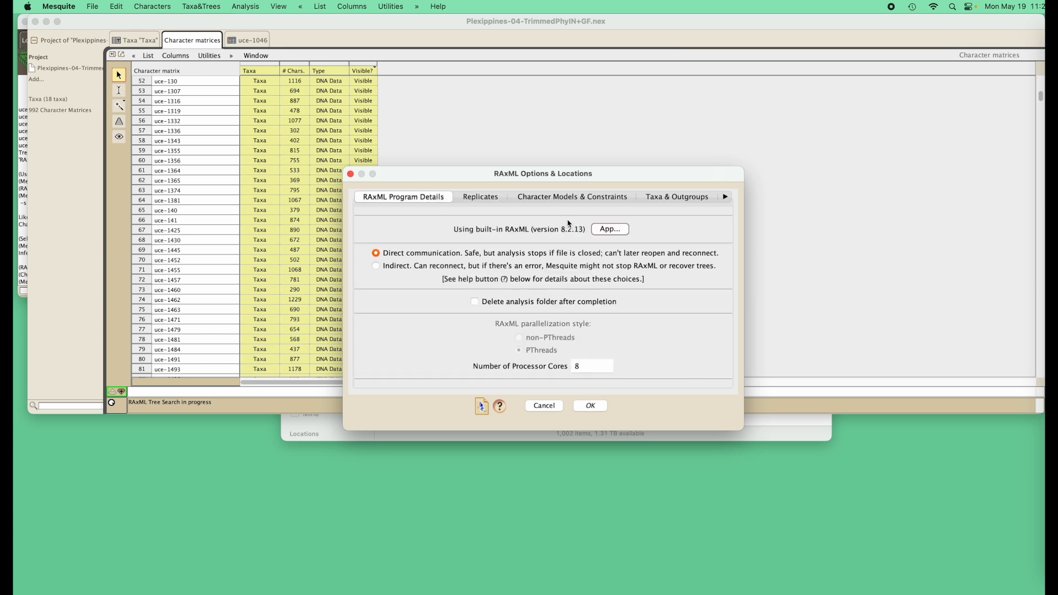
left_click(590, 405)
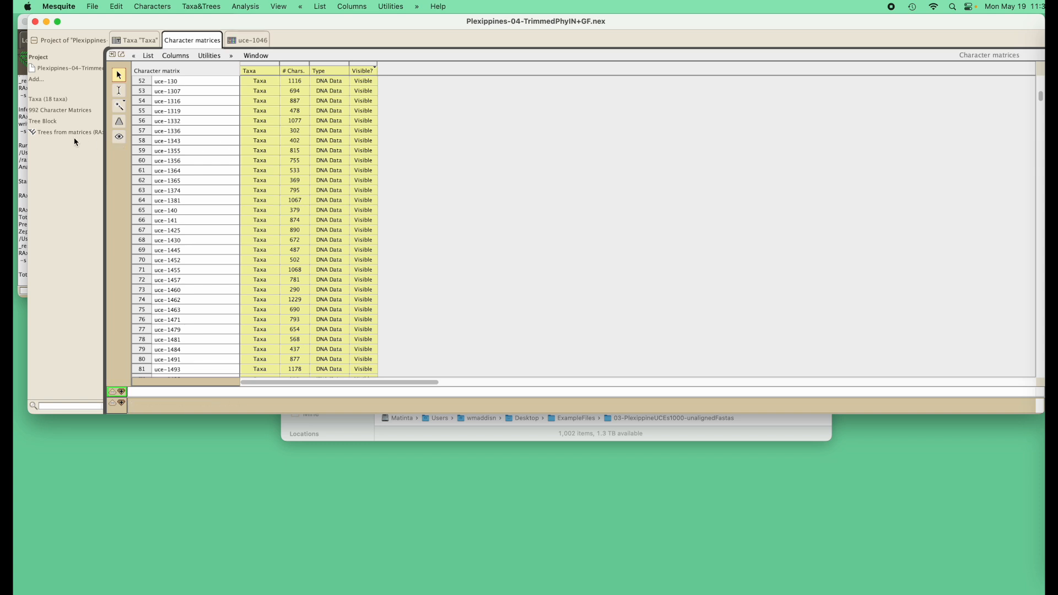
- View the trees of the RAxML tree block, and show the source matrix beside the tree, widened to about half the tree view
left_click(77, 135)
left_click(77, 135)
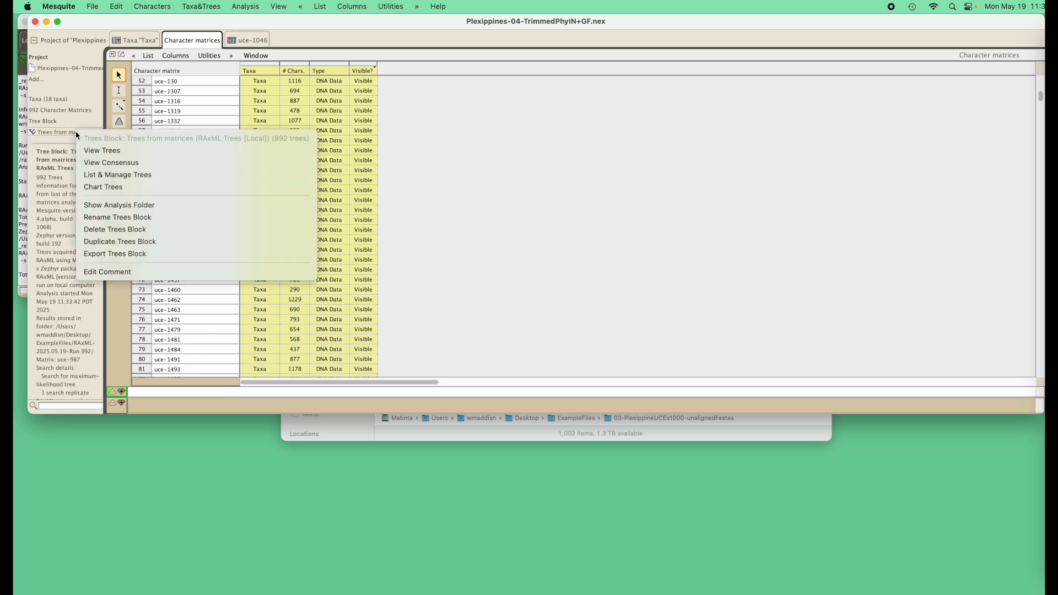
left_click(89, 150)
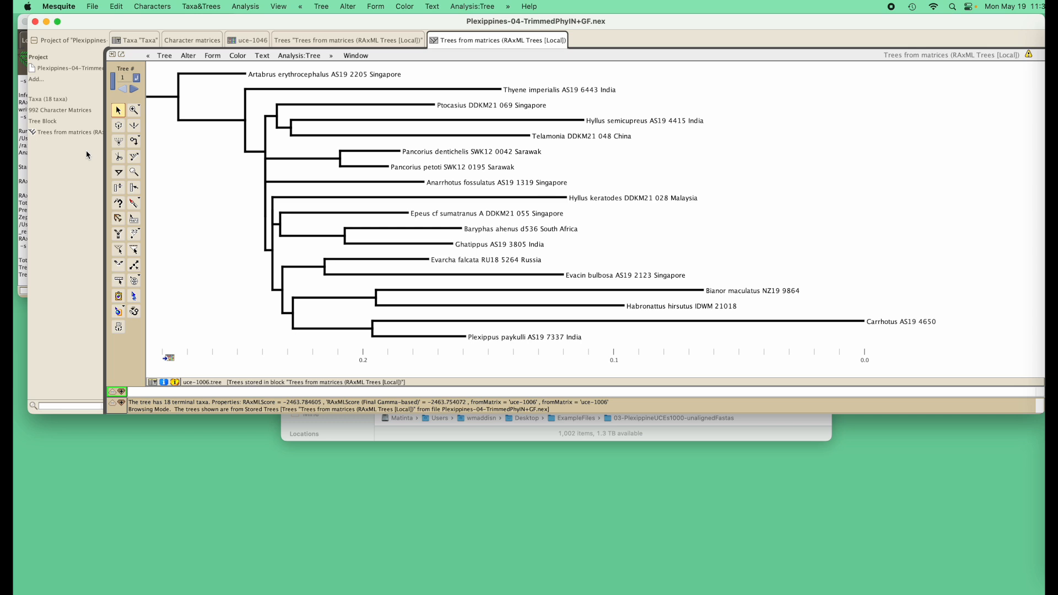
left_click(170, 359)
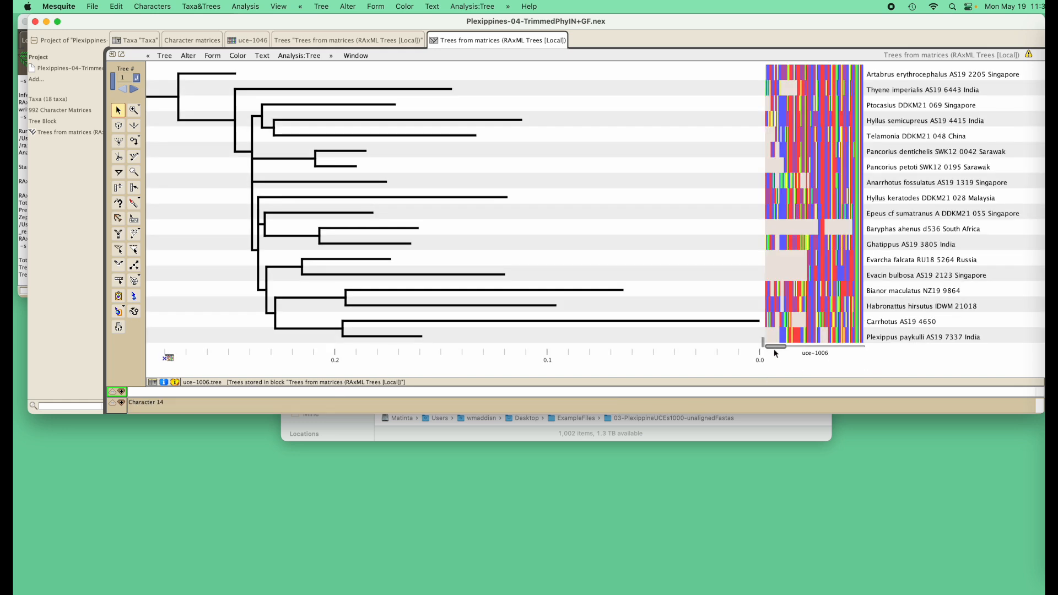
left_click_drag(736, 346, 589, 338)
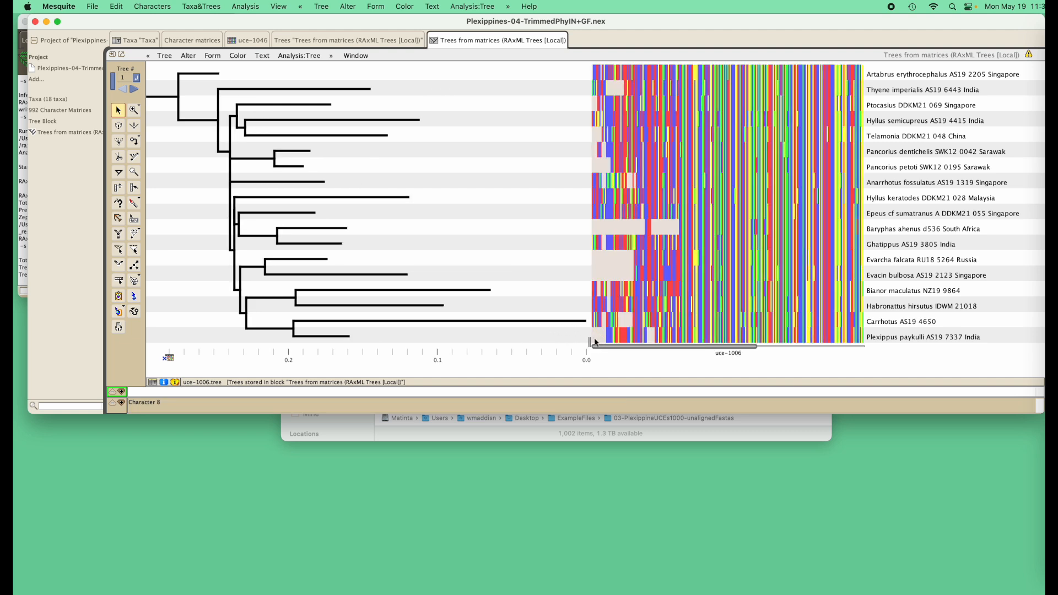
left_click_drag(589, 341, 462, 347)
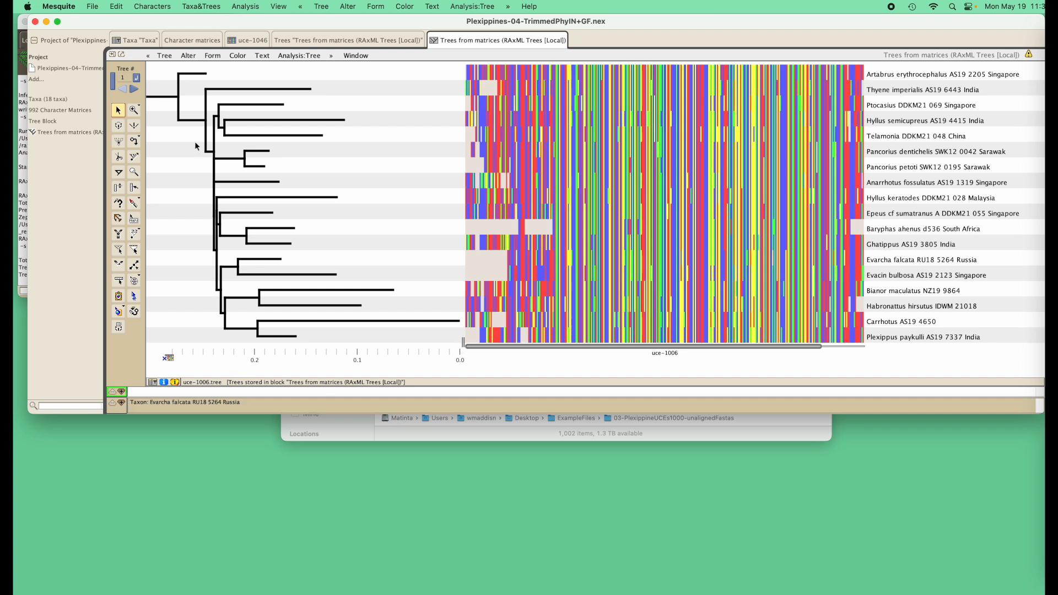
- Browse the gene trees from tree 2 to tree 36, and look along the uce-1177 alignment shown beside its tree
left_click(135, 90)
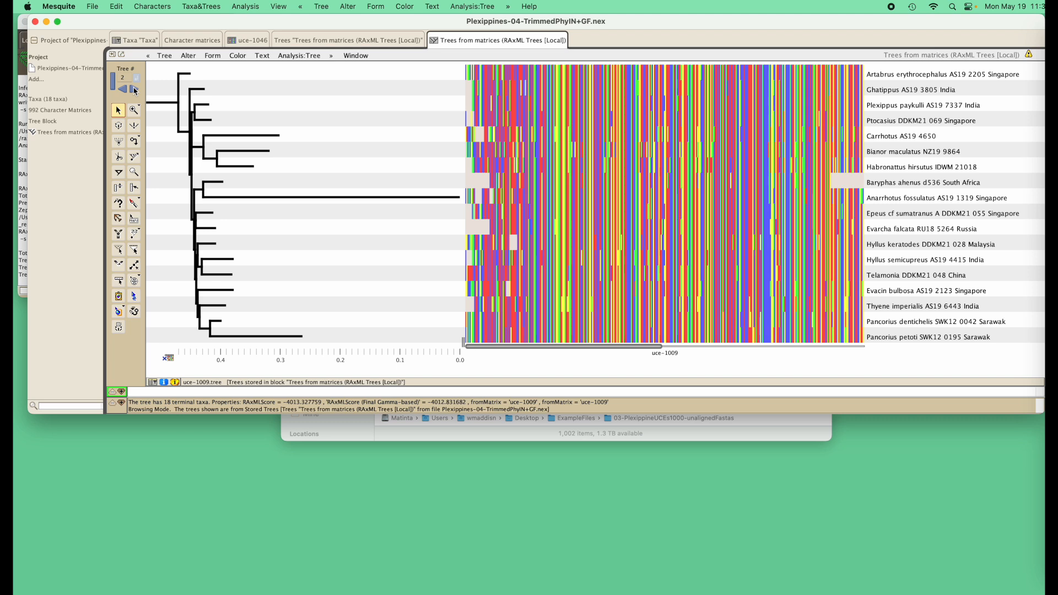
left_click_drag(571, 345, 402, 333)
left_click(136, 90)
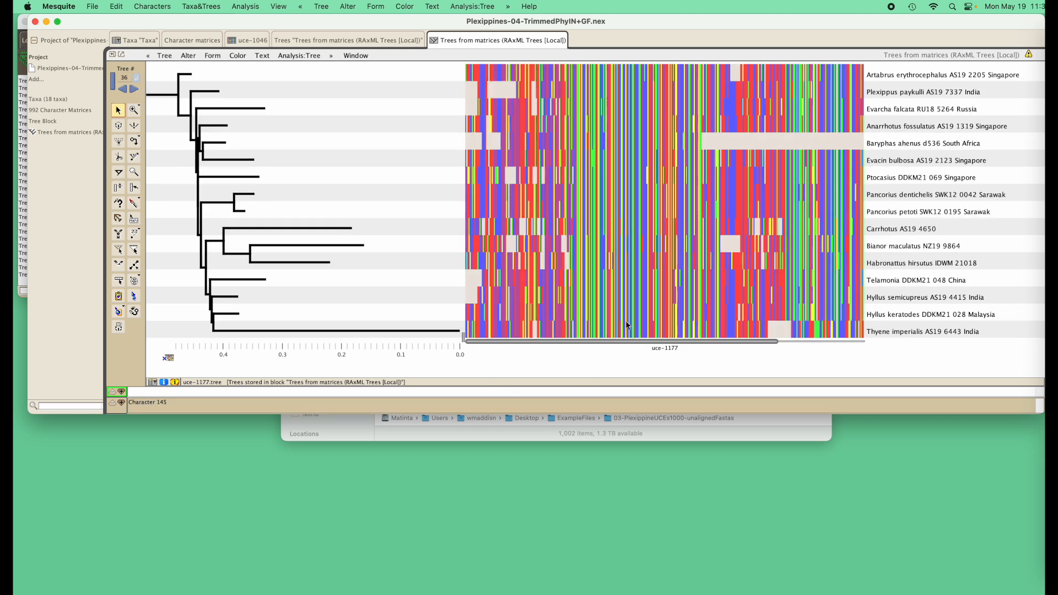
left_click_drag(660, 349, 720, 346)
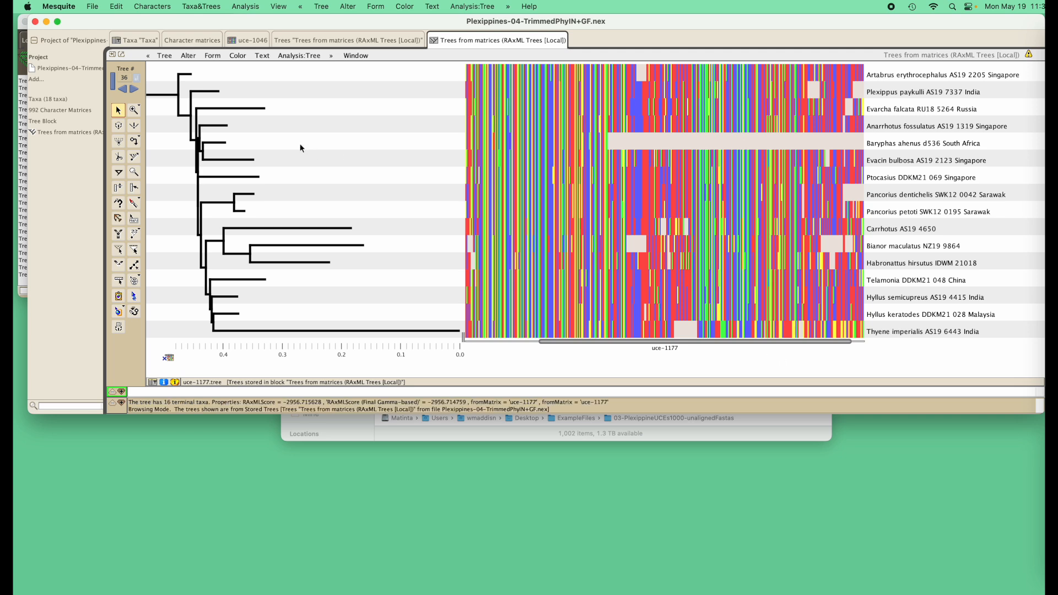
- Return to the list of character matrices and save the file under the new name Plexippines-05-wGeneTrees.nex in the ExampleFiles folder
left_click(199, 44)
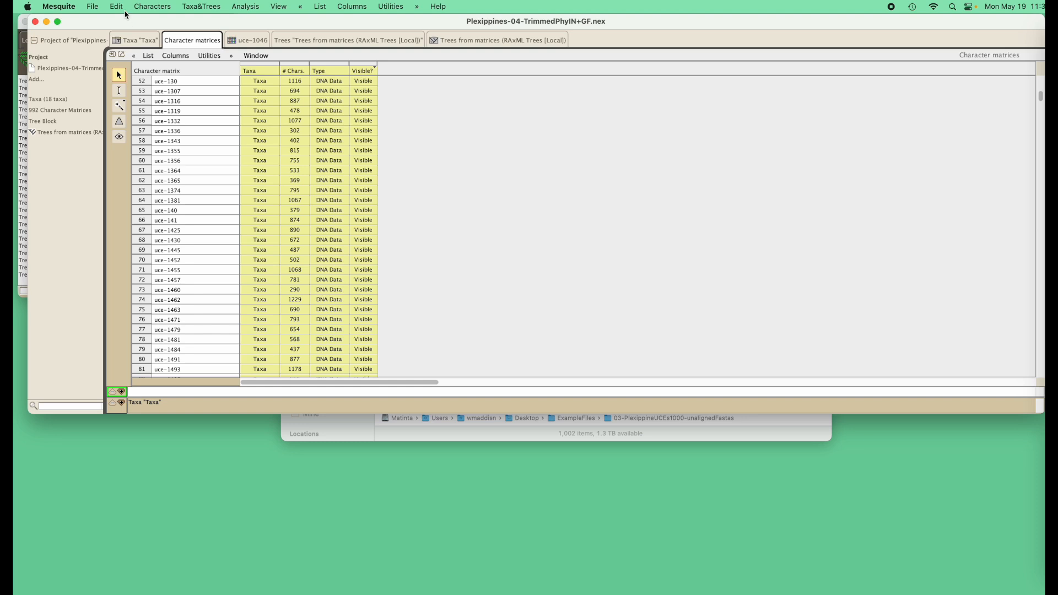
left_click(93, 6)
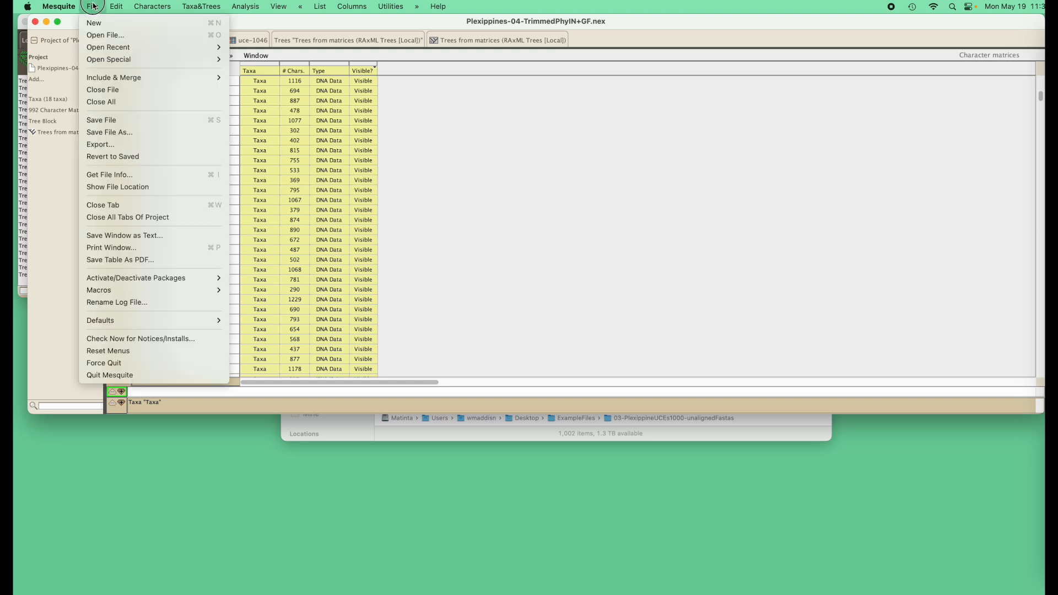
left_click(131, 132)
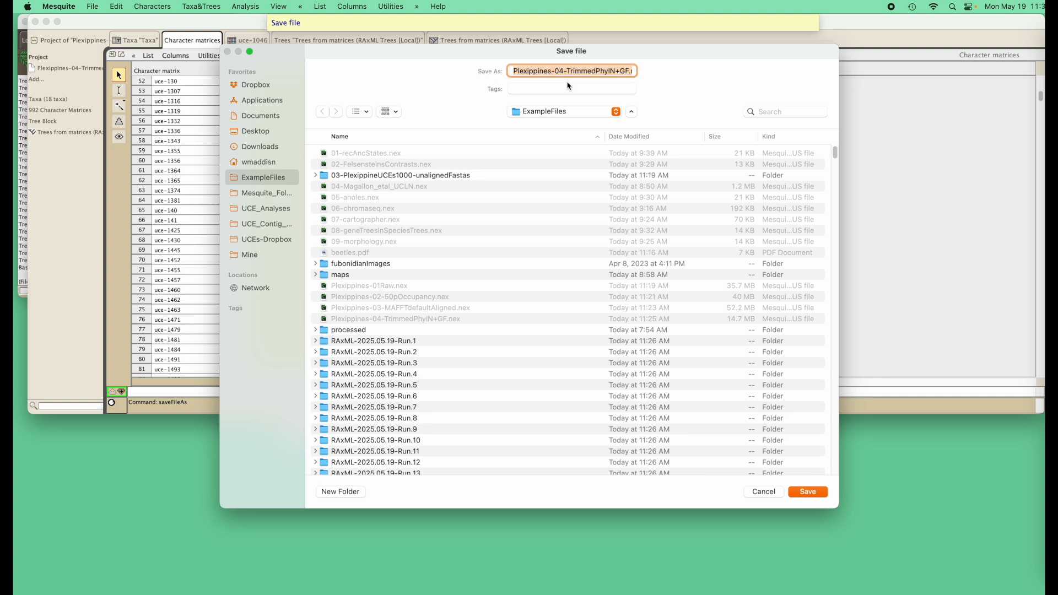
left_click(562, 72)
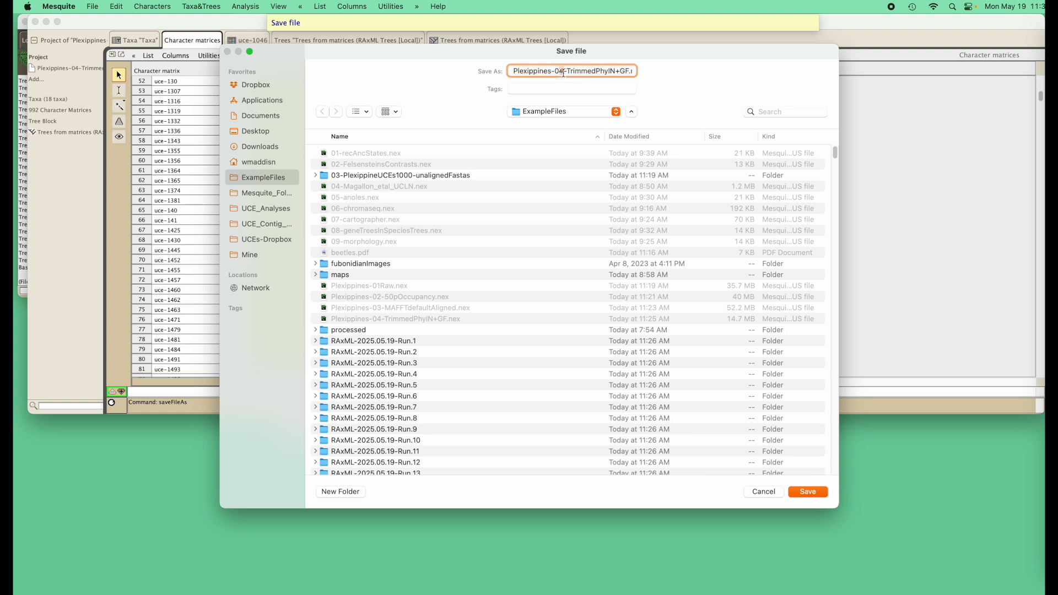
type("5")
double_click(570, 73)
left_click_drag(627, 70, 607, 71)
type("GeneTrees")
left_click(567, 72)
type("w")
left_click(798, 492)
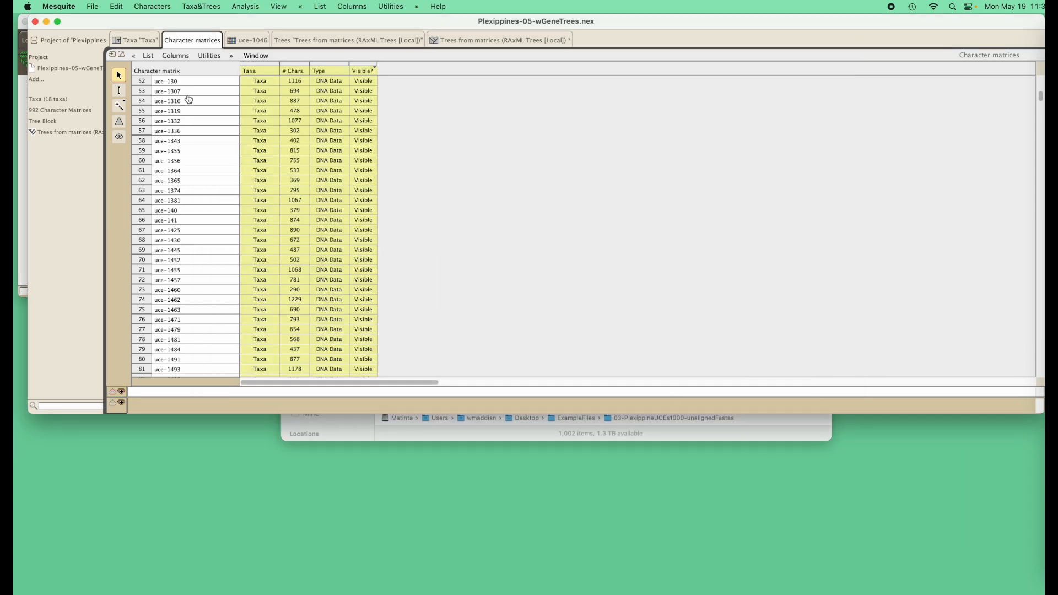
- Concatenate all the character matrices into one matrix, deleting the original matrices
left_click(209, 56)
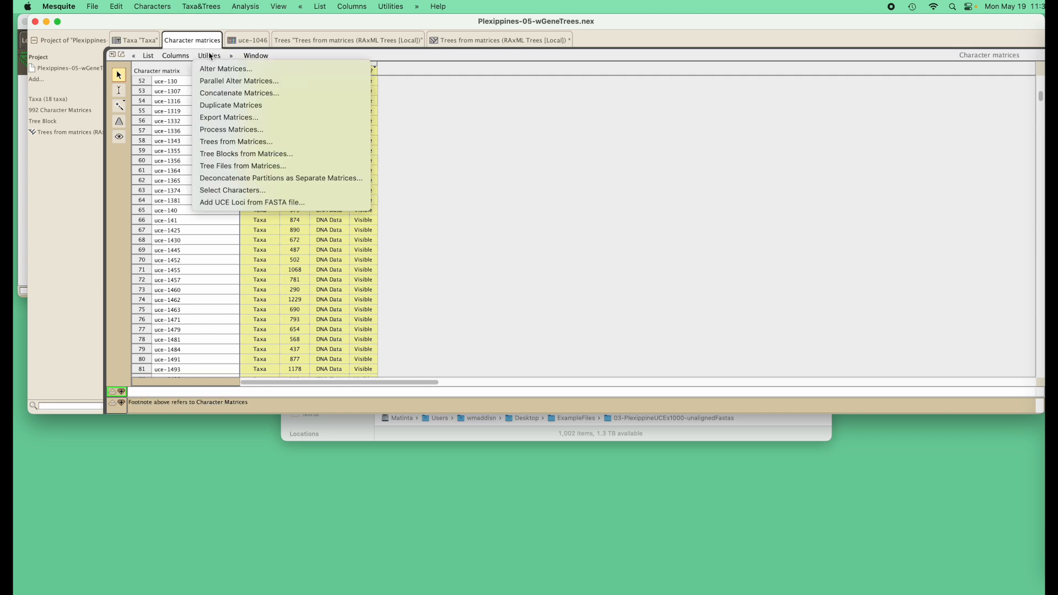
left_click(237, 92)
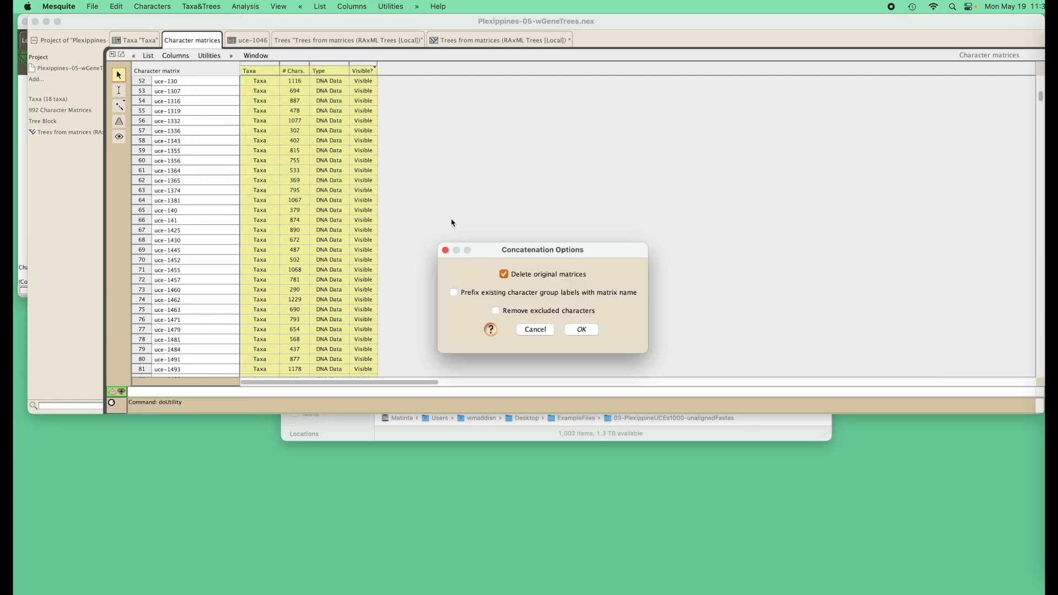
left_click(580, 332)
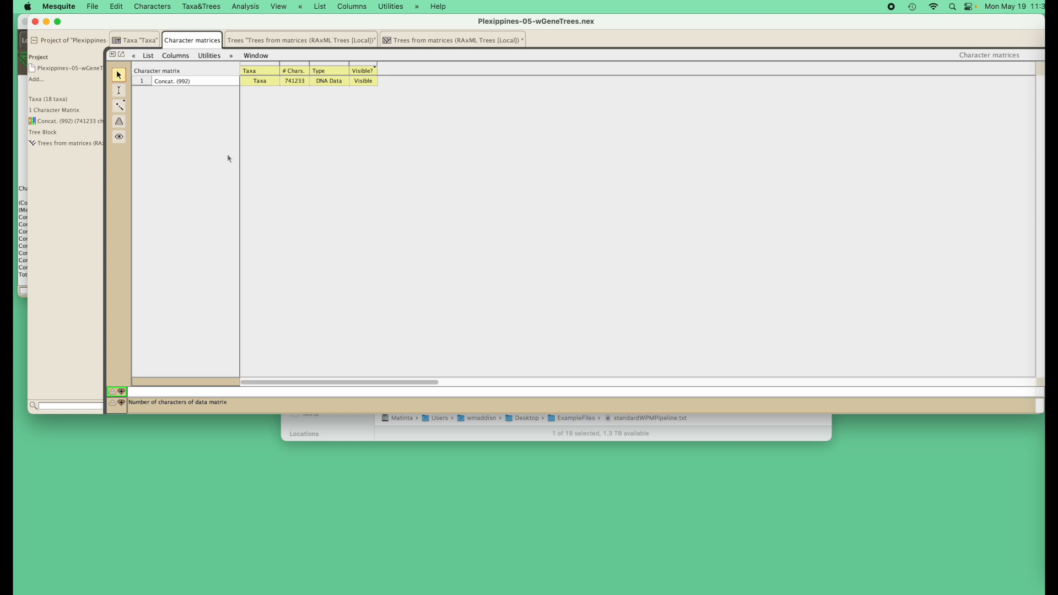
- Open the concatenated matrix from the list and display it in bird's eye view
left_click(119, 136)
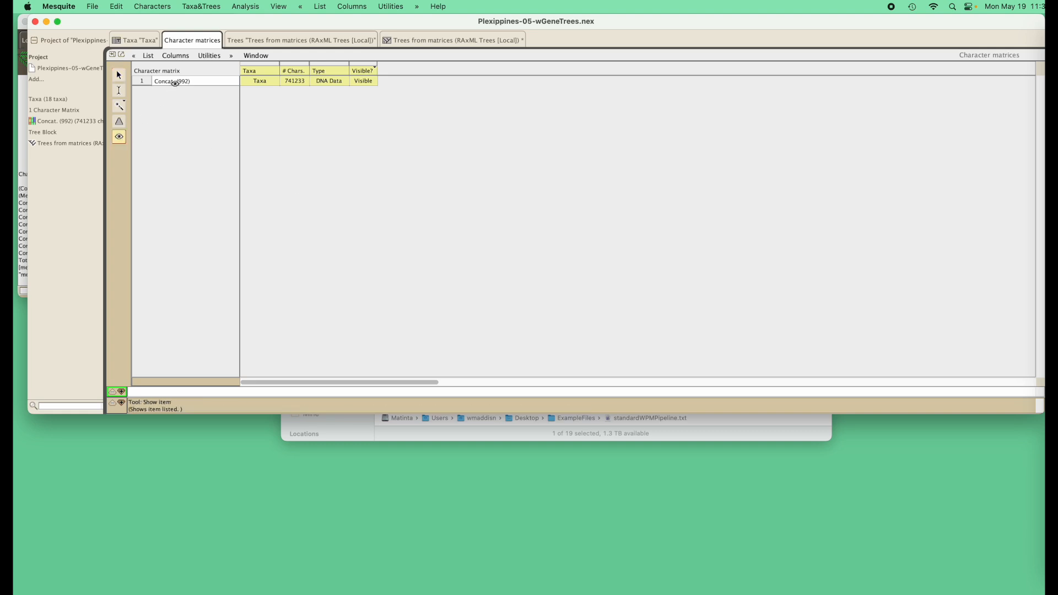
left_click(174, 83)
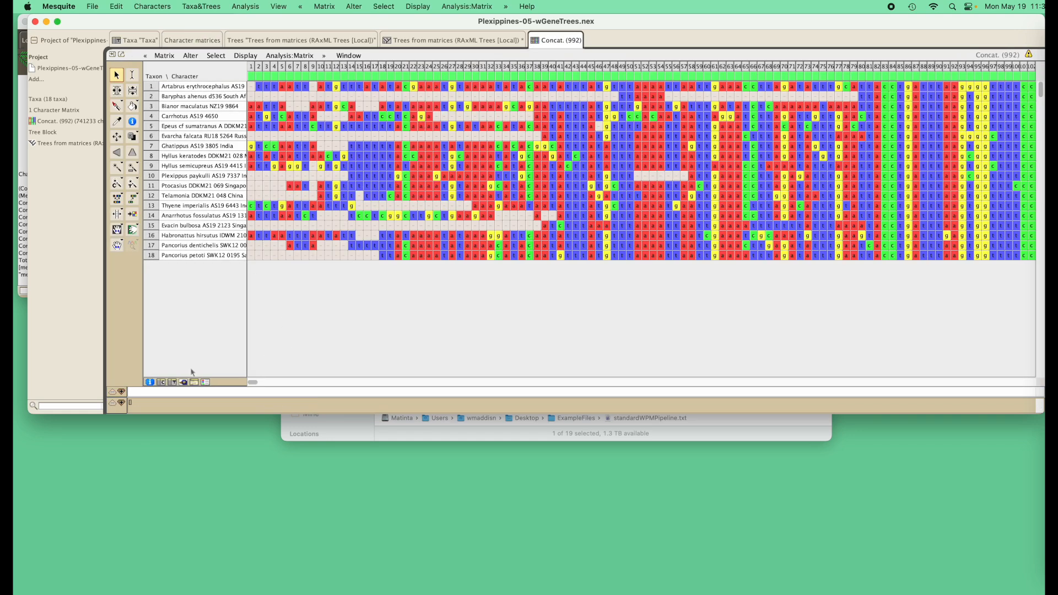
left_click(184, 382)
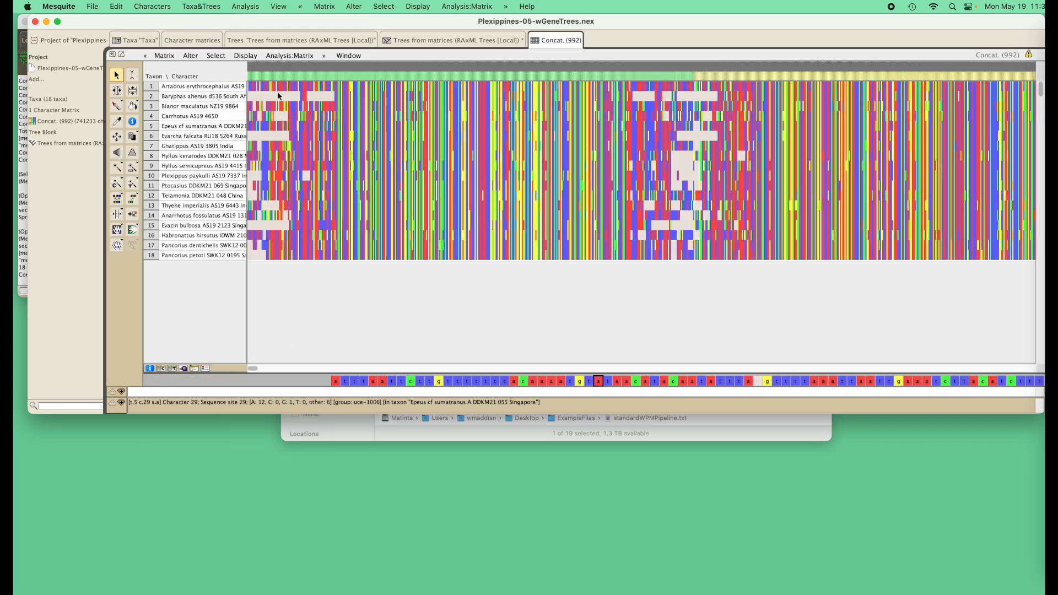
- Highlight the concatenated matrix's cells by the Spruceup trimming method, with cutoff 3.0, window size 50, overlap 25 and 8 processing cores
left_click(246, 56)
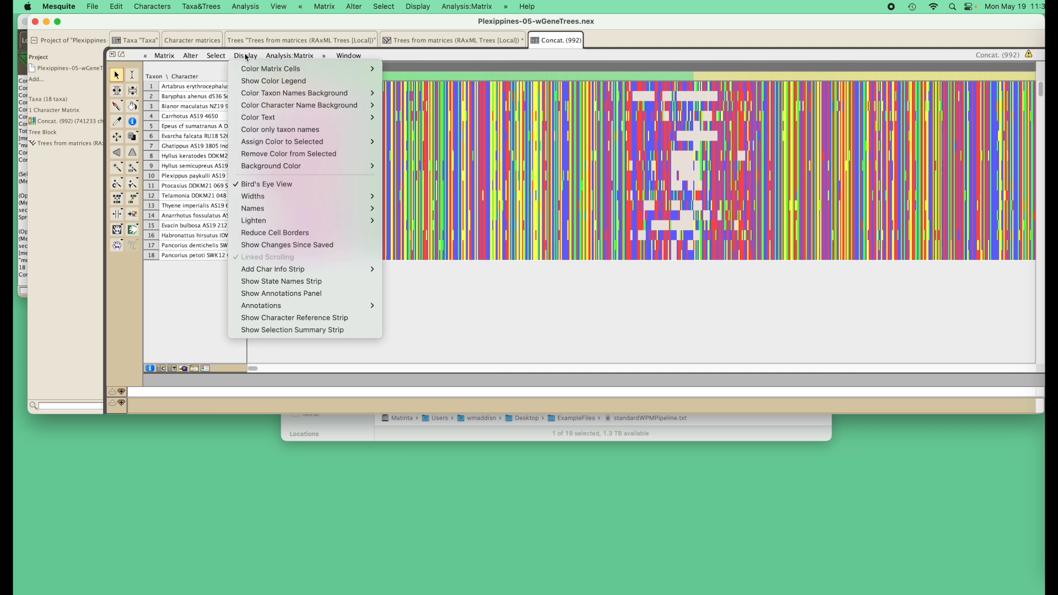
mouse_move(265, 68)
left_click(456, 305)
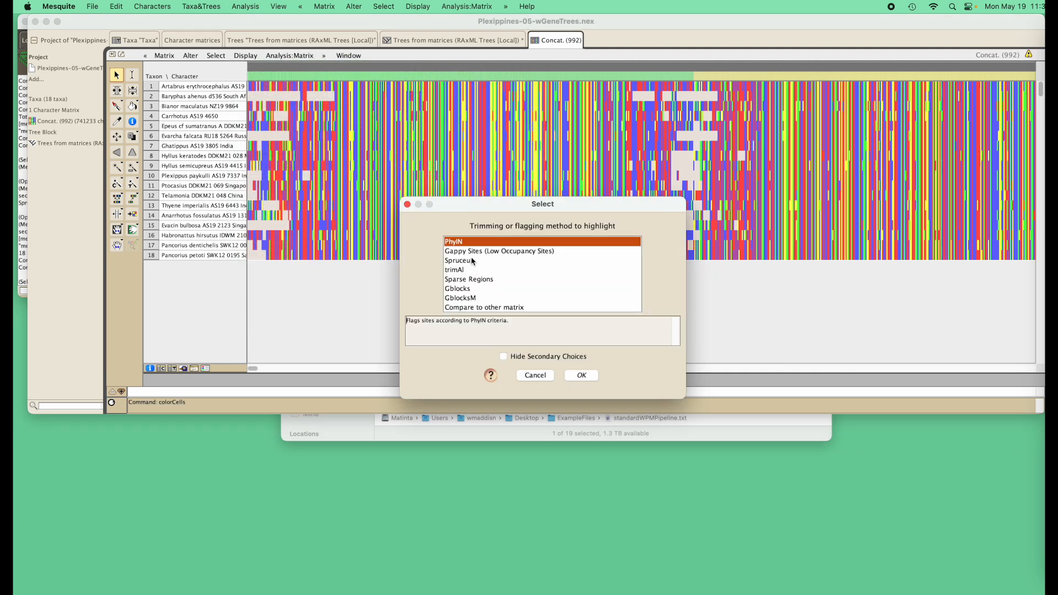
left_click(471, 261)
left_click(582, 375)
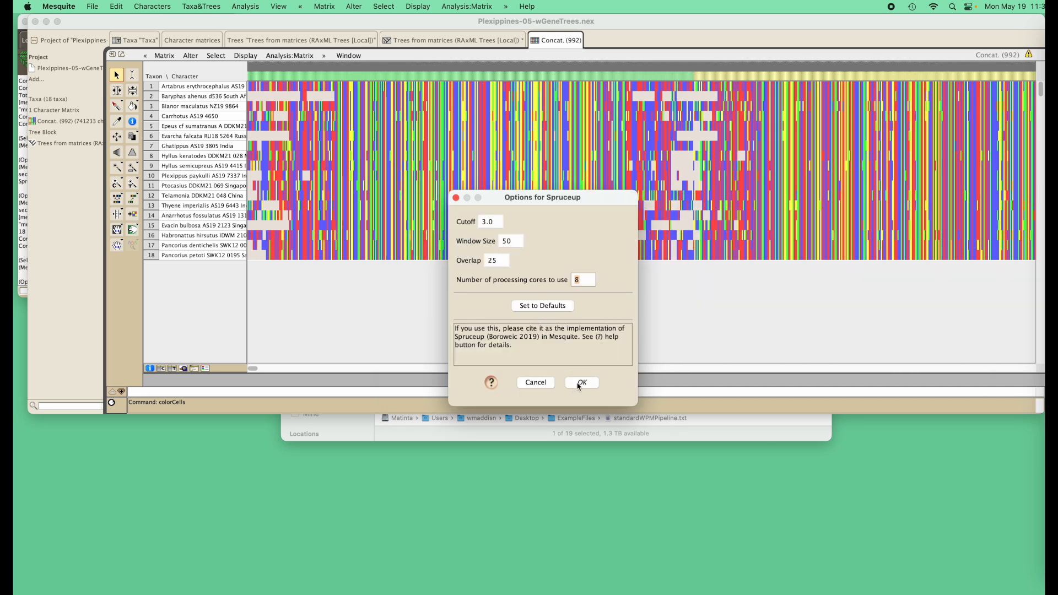
left_click(581, 382)
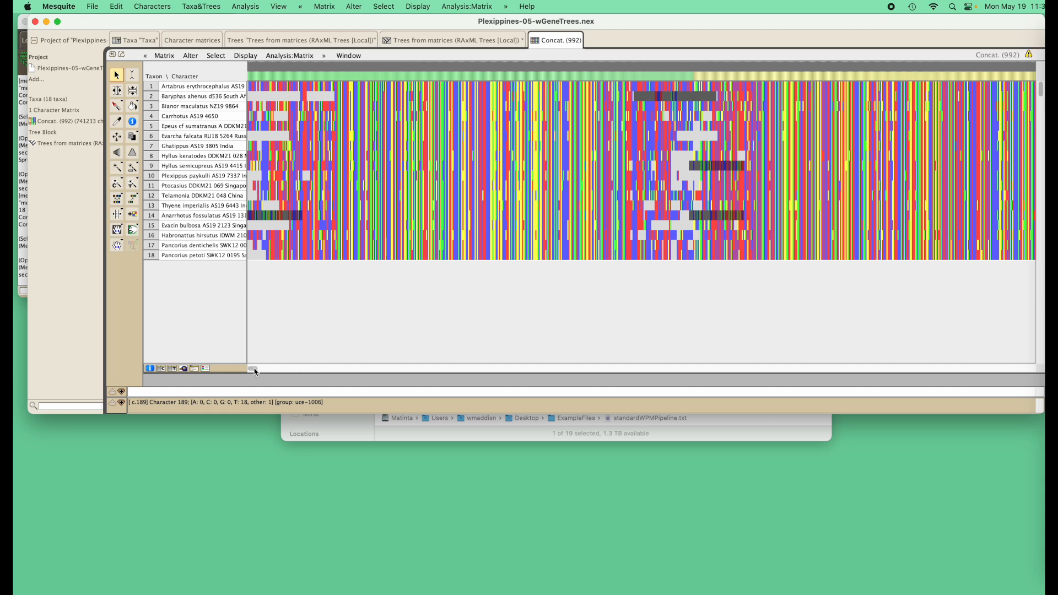
- Look further along the Spruceup-highlighted alignment and delete the parts highlighted dark from the concatenated matrix
left_click_drag(254, 372, 807, 374)
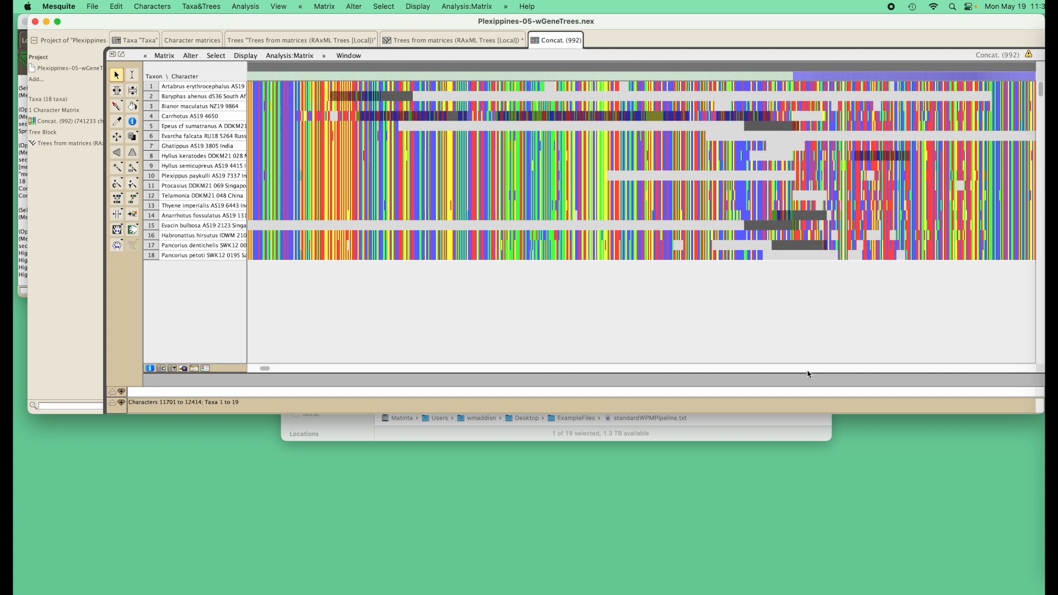
left_click(249, 58)
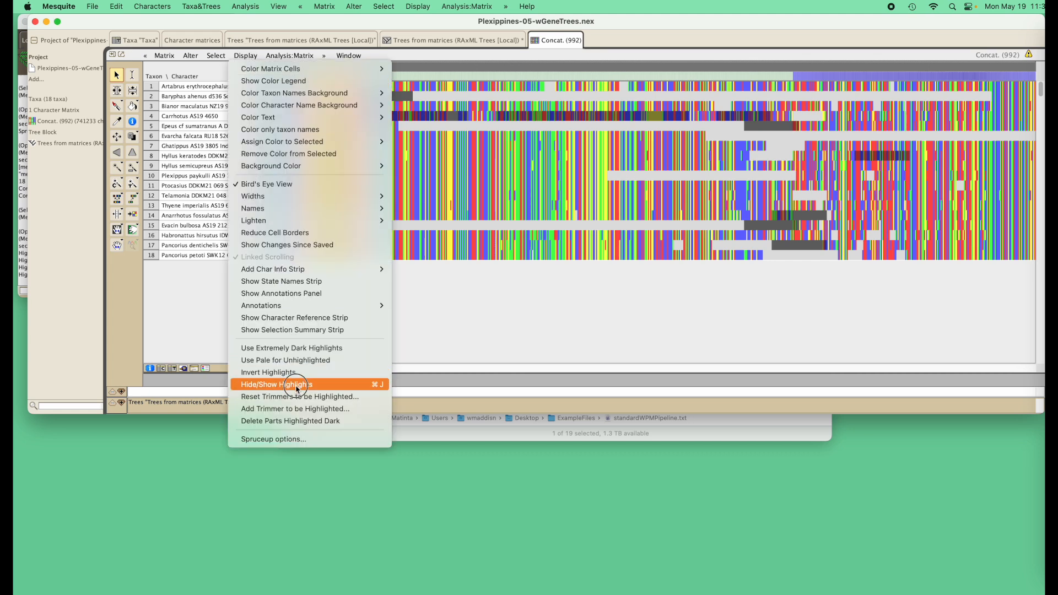
left_click(290, 422)
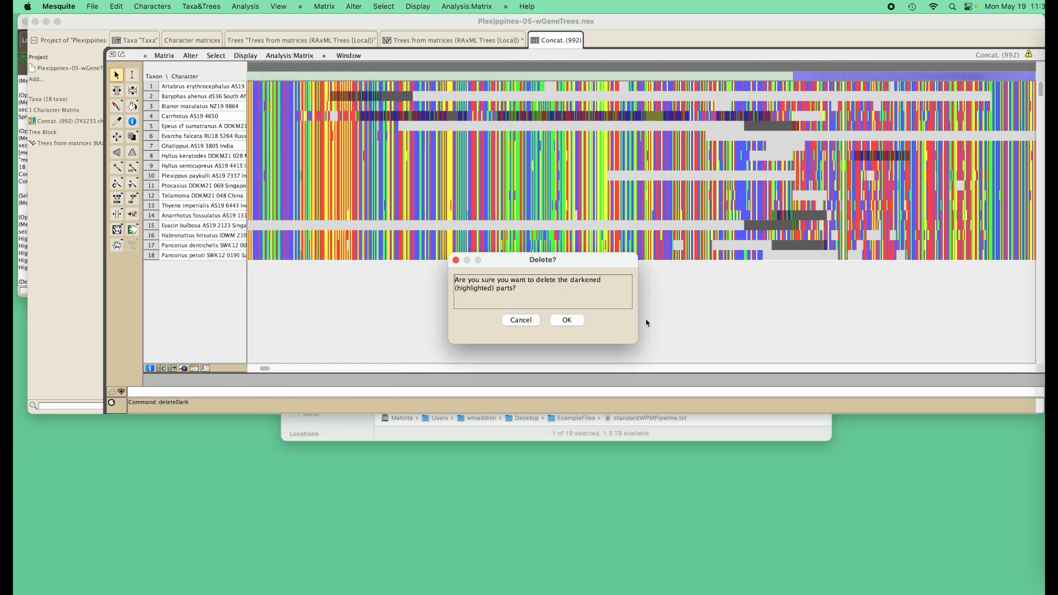
left_click(578, 320)
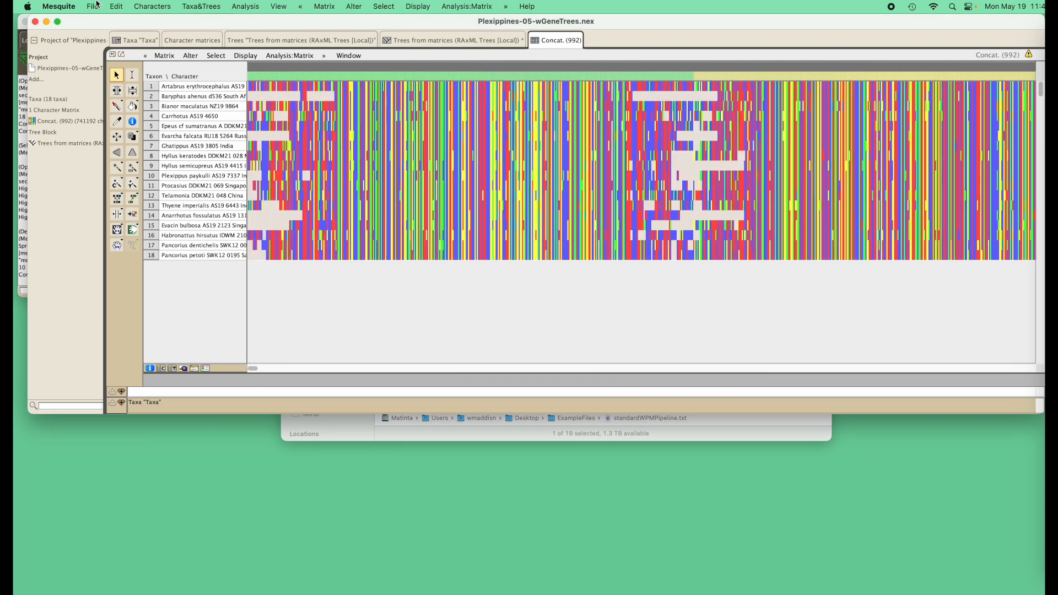
- Save the project as a new file named Plexippines-06-Spruceup3-50-25.nex in the ExampleFiles folder
left_click(93, 6)
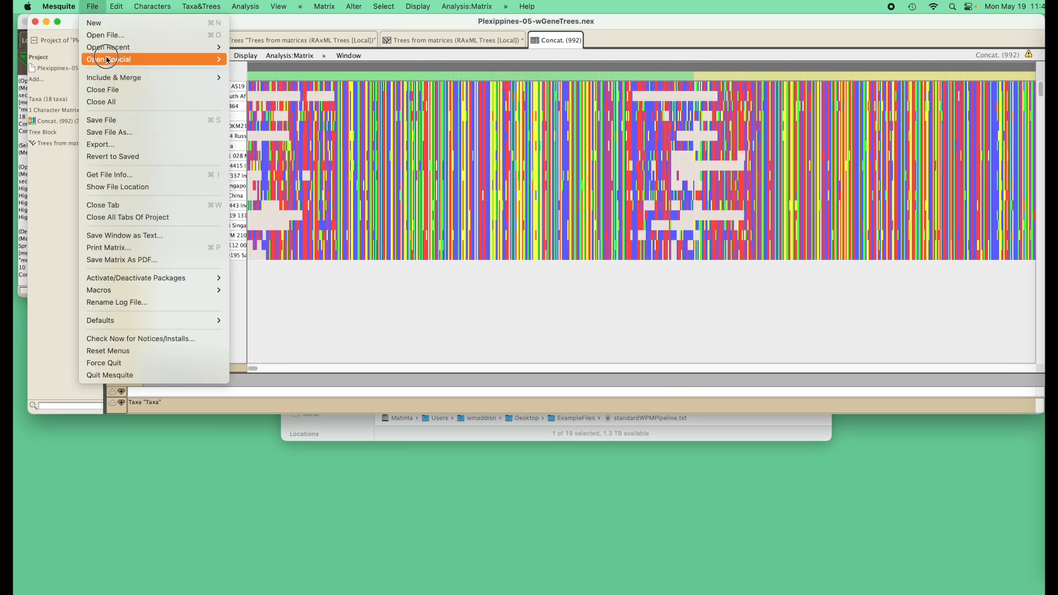
left_click(113, 132)
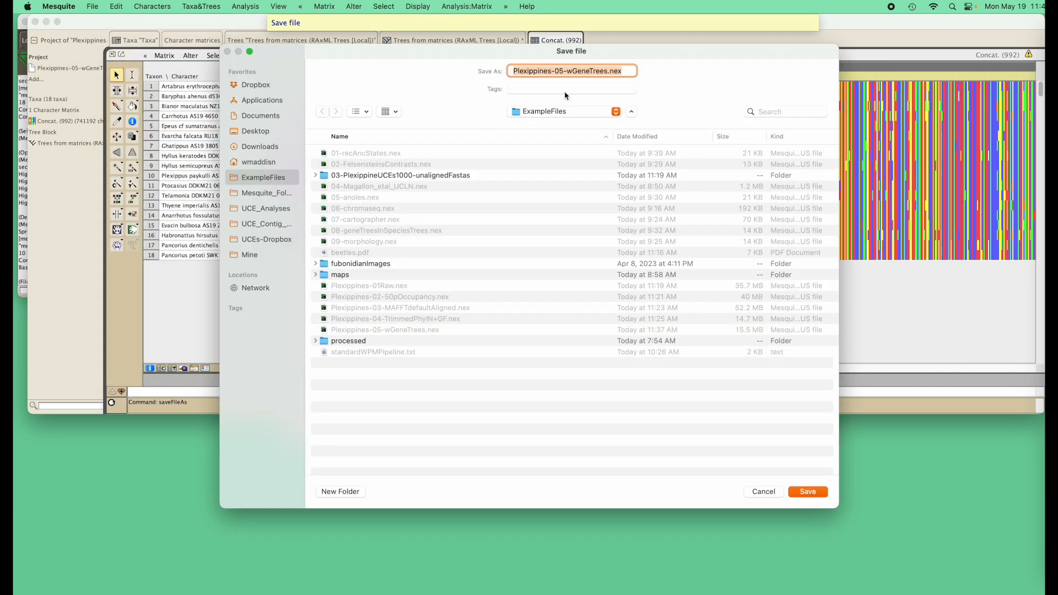
left_click(563, 71)
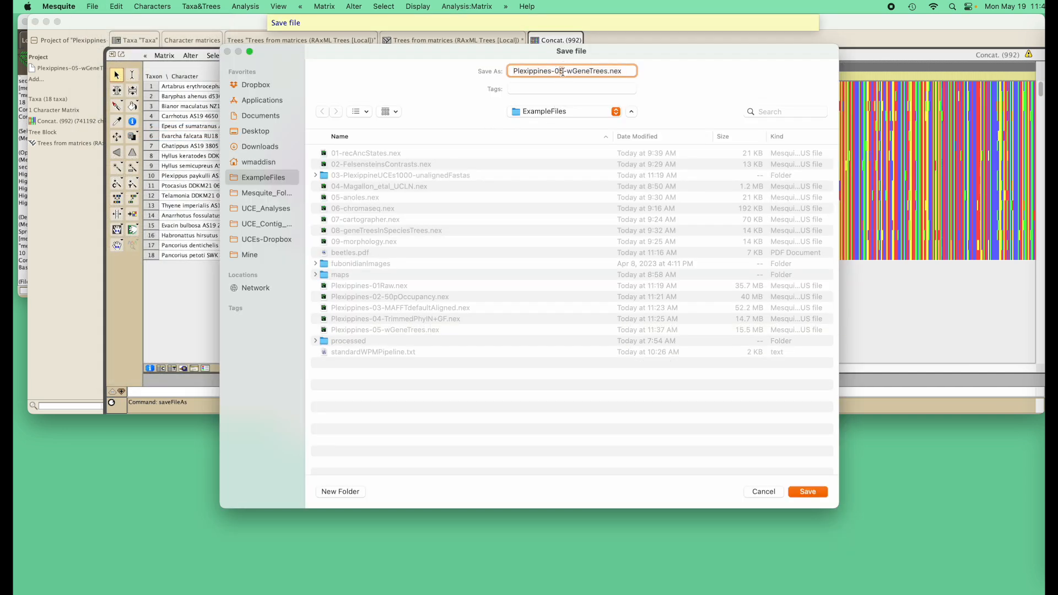
key("BackSpace")
type("6")
double_click(583, 71)
type("Spruce")
type("p")
type("up")
type("3-50-25")
left_click(808, 491)
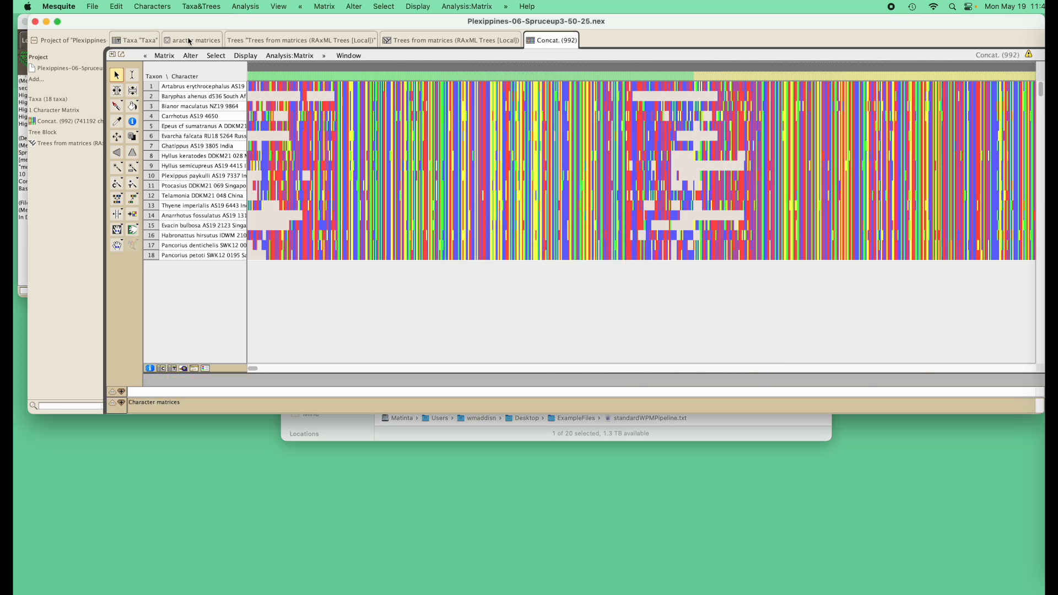
- Close the gene tree windows and open the concatenated matrix's list of characters to review its locus groups
left_click(231, 40)
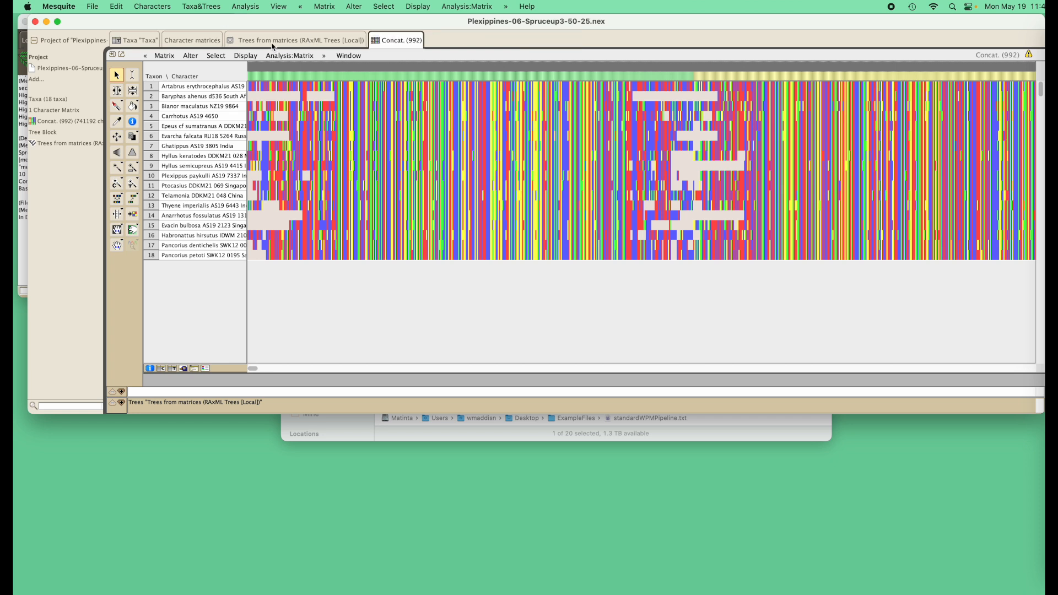
left_click(203, 42)
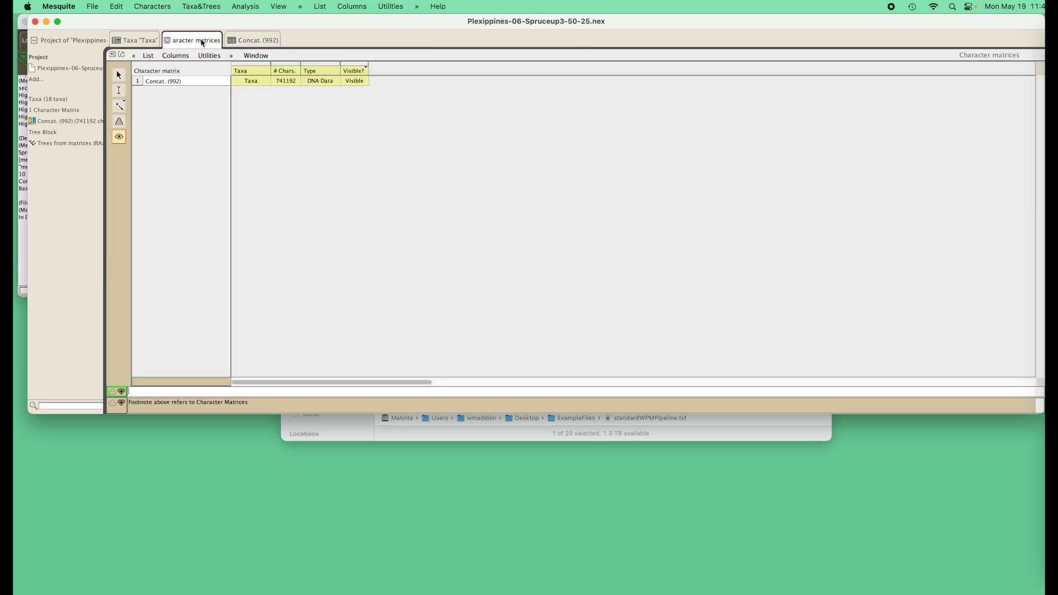
left_click(67, 121)
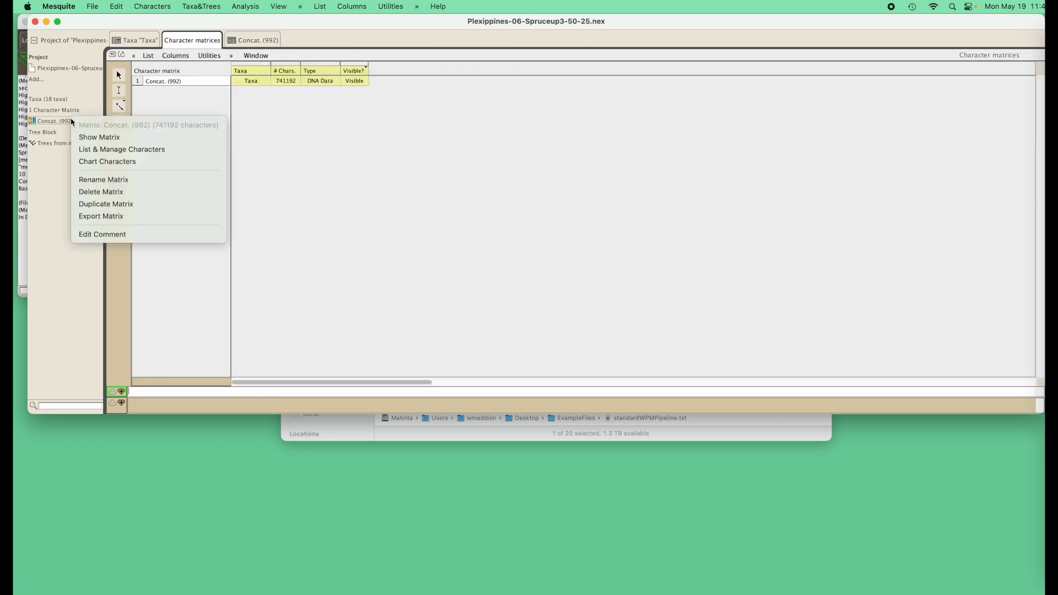
left_click(127, 150)
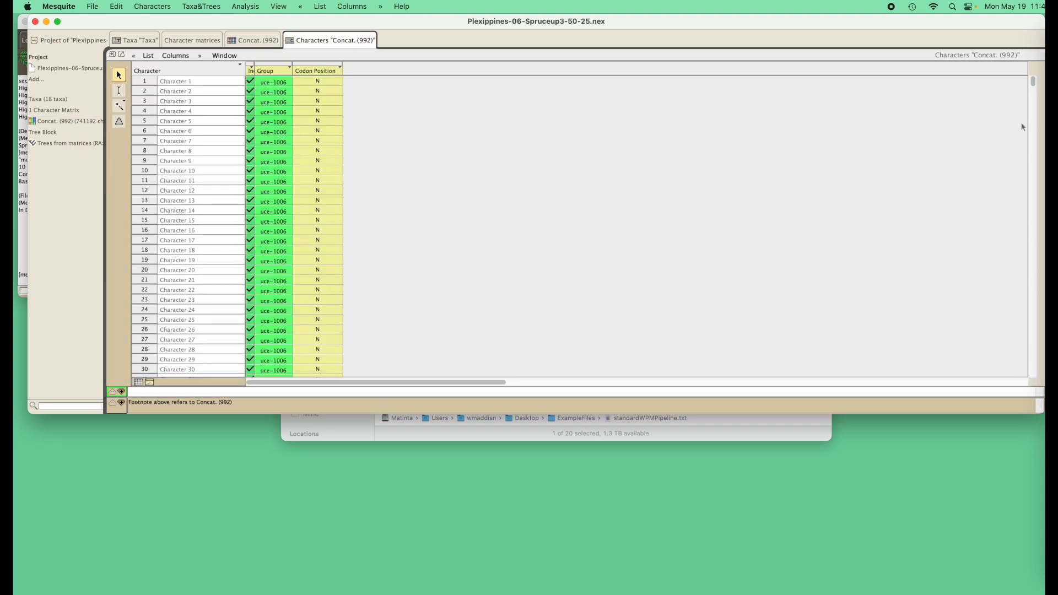
left_click_drag(1033, 80, 1033, 116)
- Return to the list of character matrices and look for the utility that deconcatenates partitions as separate matrices
left_click(197, 40)
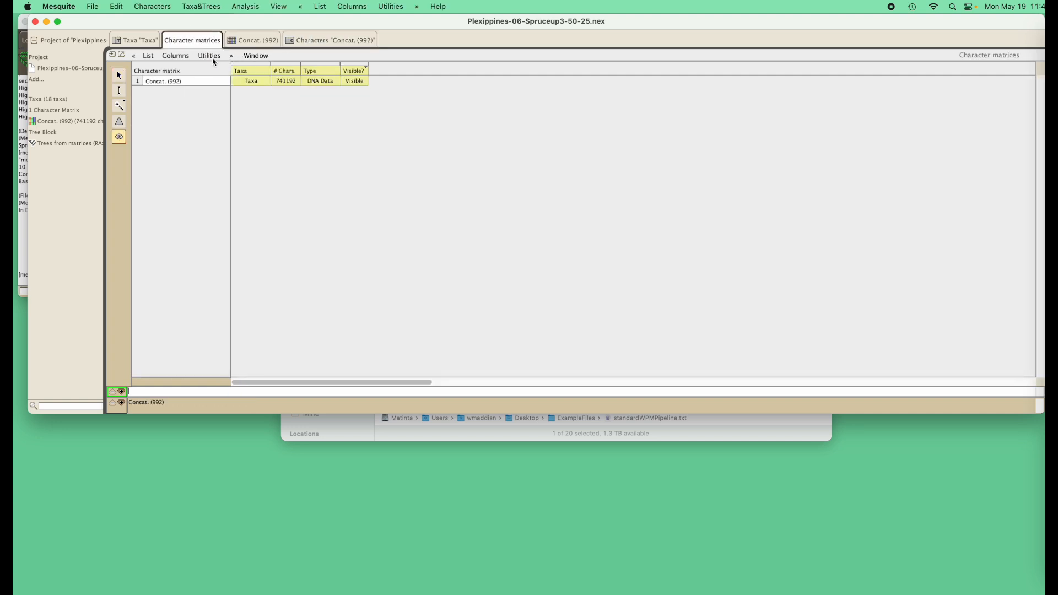
left_click(210, 57)
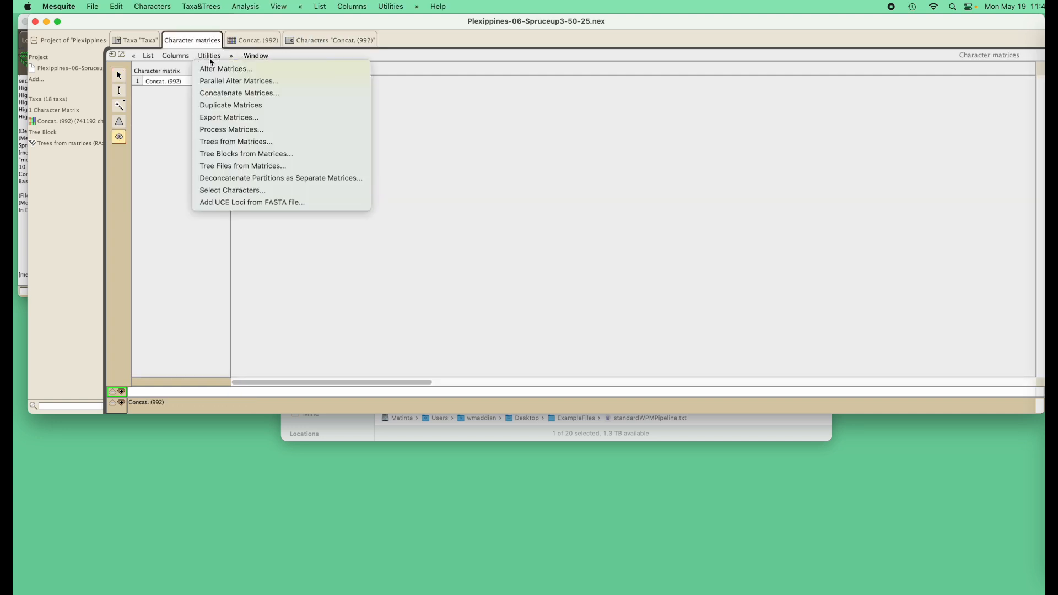
left_click(256, 180)
- Infer a local RAxML likelihood tree from the concatenated matrix with 14 processor cores, deleting the analysis folder after completion
left_click(250, 7)
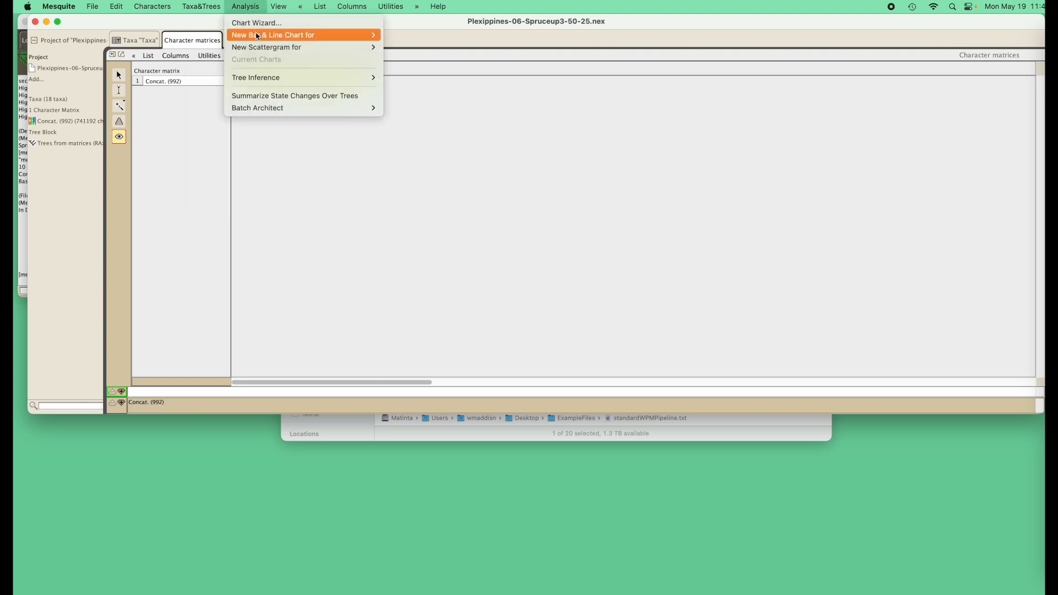
mouse_move(258, 77)
mouse_move(470, 77)
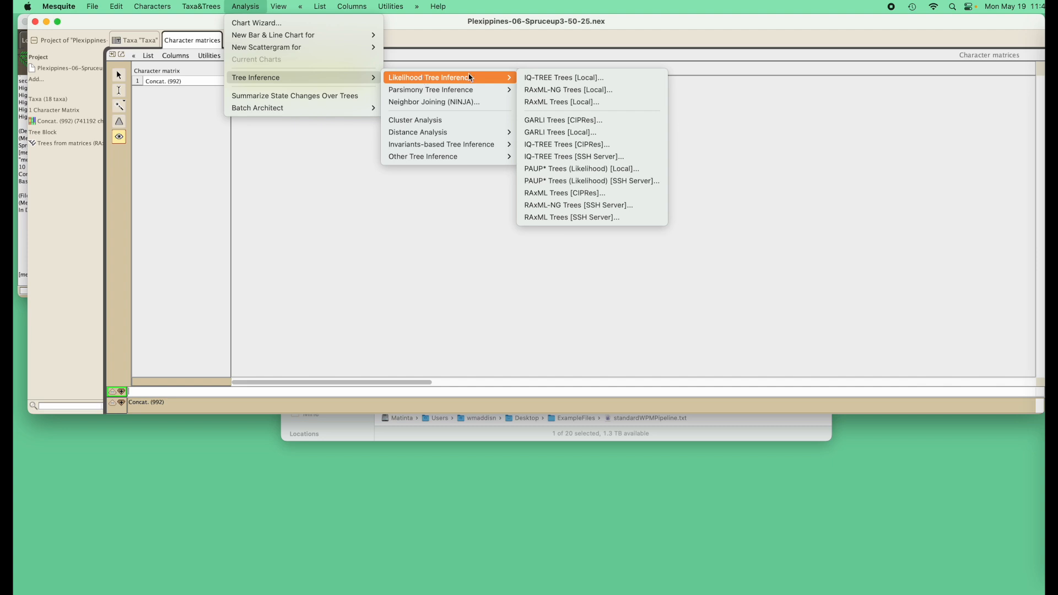
left_click(548, 103)
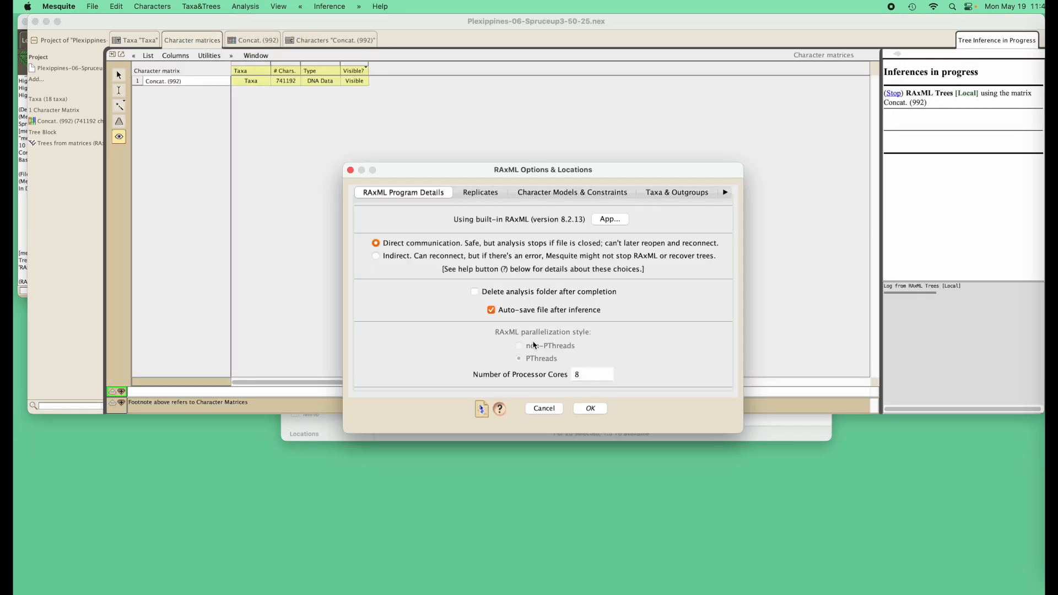
left_click(568, 373)
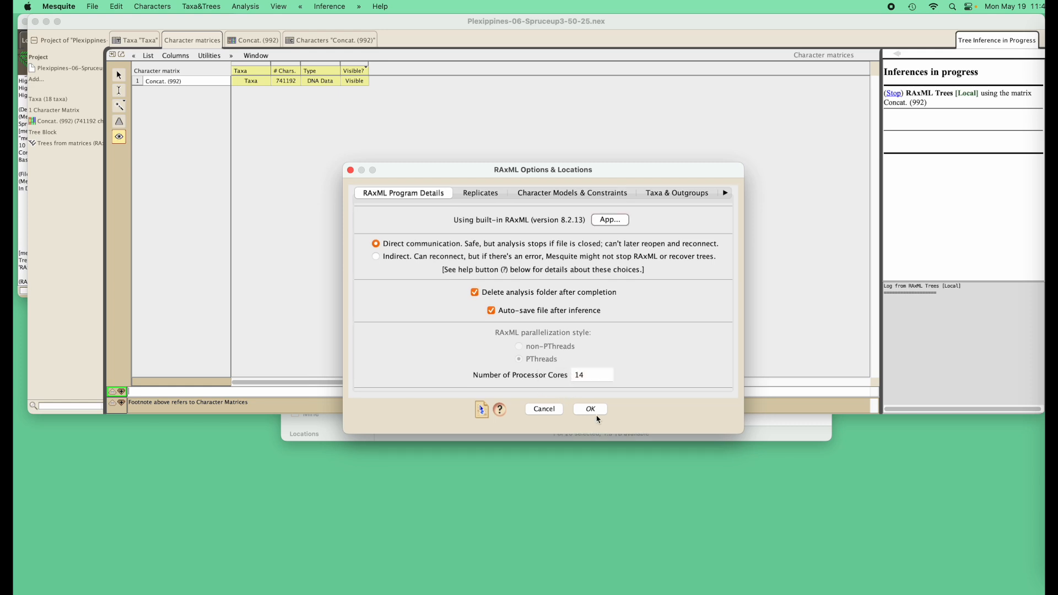
left_click(593, 410)
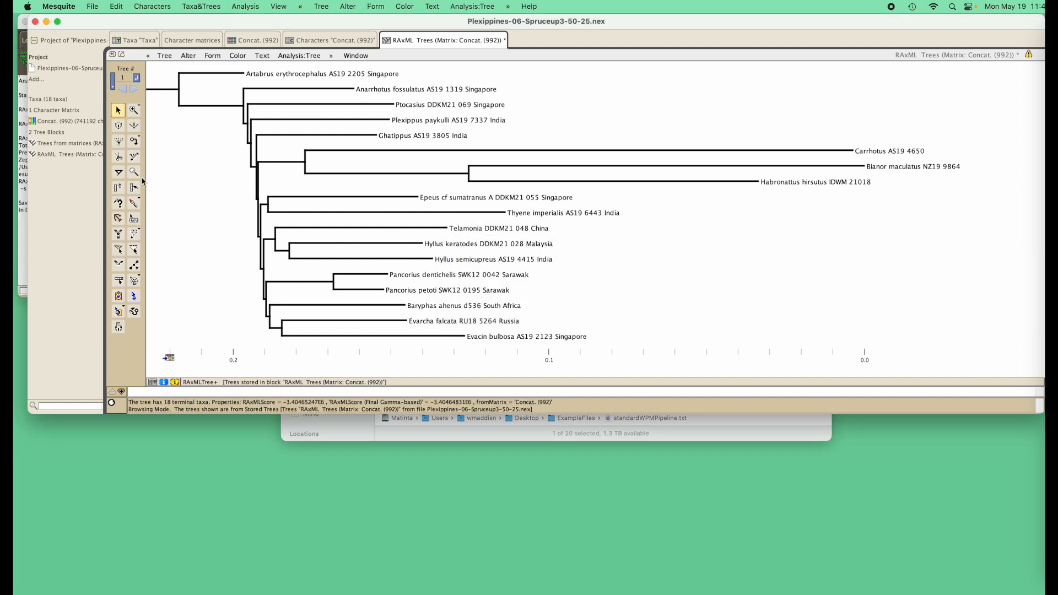
- Reroot the RAxML tree along the Carrhotus branch and give that branch a 0.9 proportion of the length shared with its sister
left_click(134, 141)
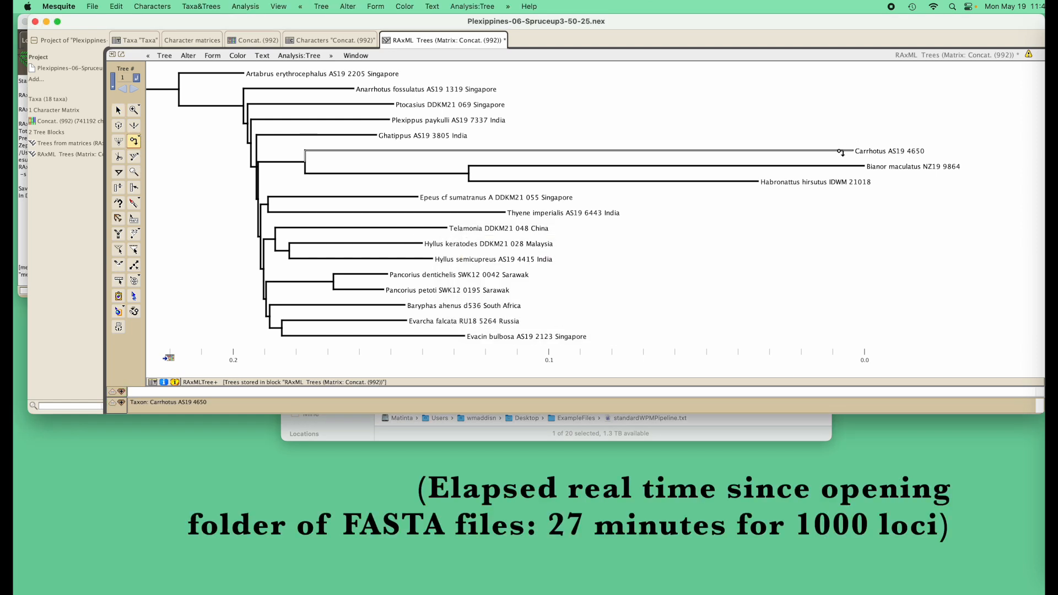
left_click(840, 151)
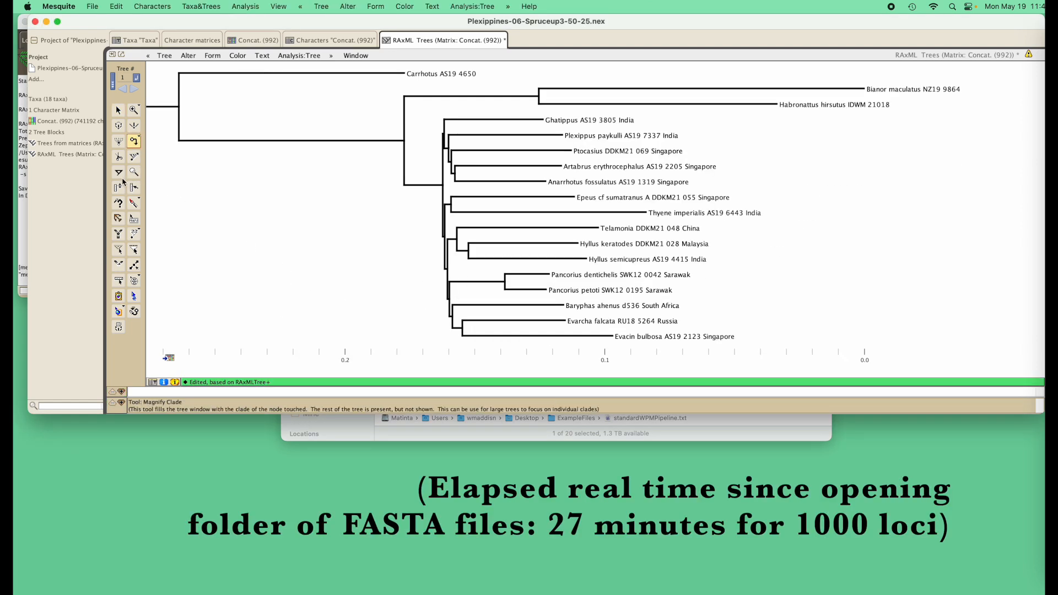
left_click(119, 264)
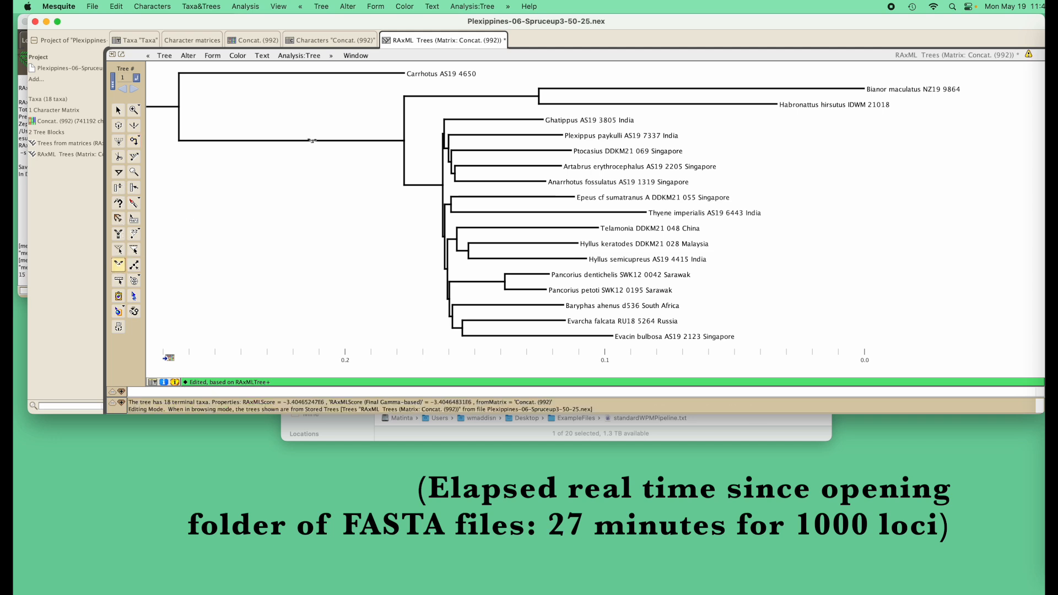
left_click(330, 73)
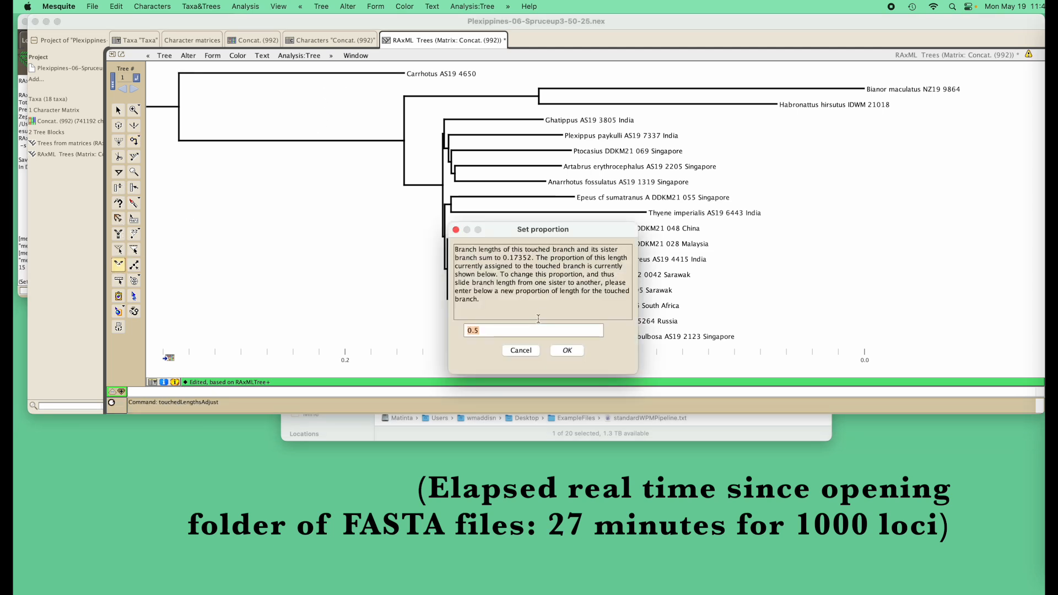
type(".9")
left_click(567, 350)
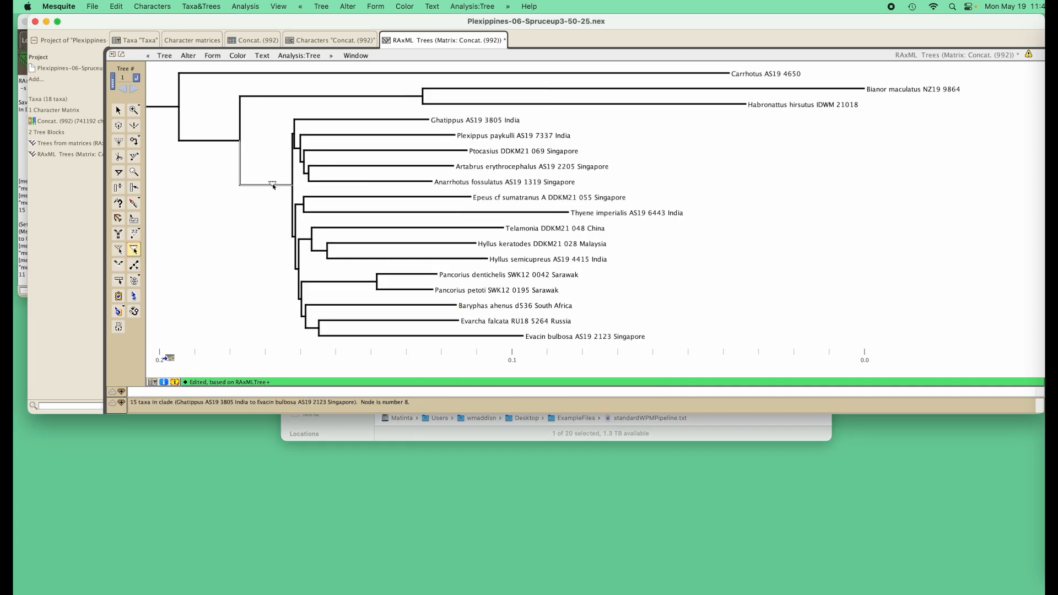
- Select all taxa in the clade from Ghatippus to Evacin bulbosa and highlight selected taxa with names enlarged 1.25X
left_click(272, 183)
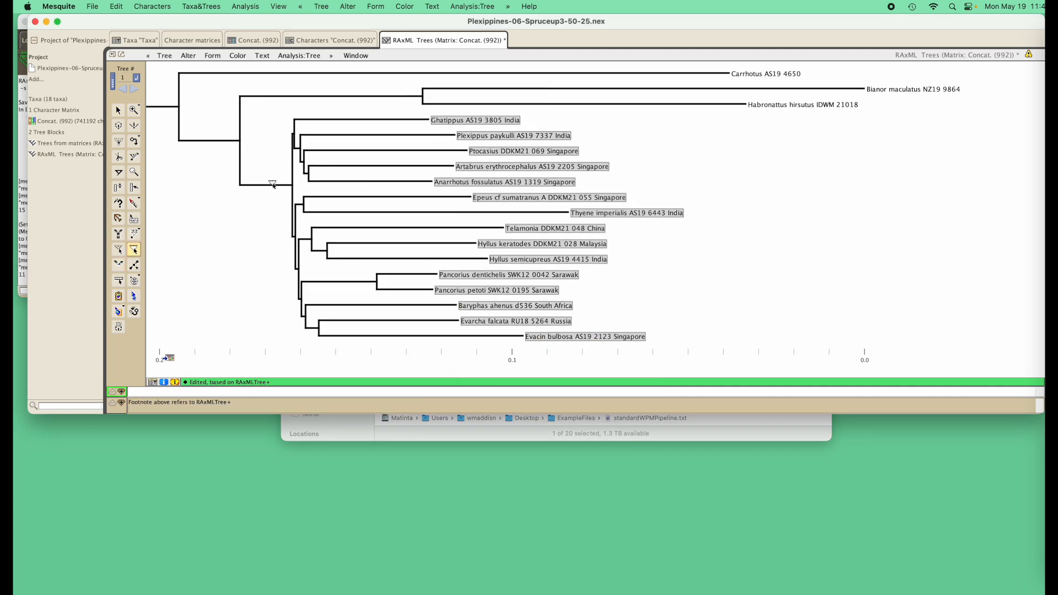
left_click(262, 58)
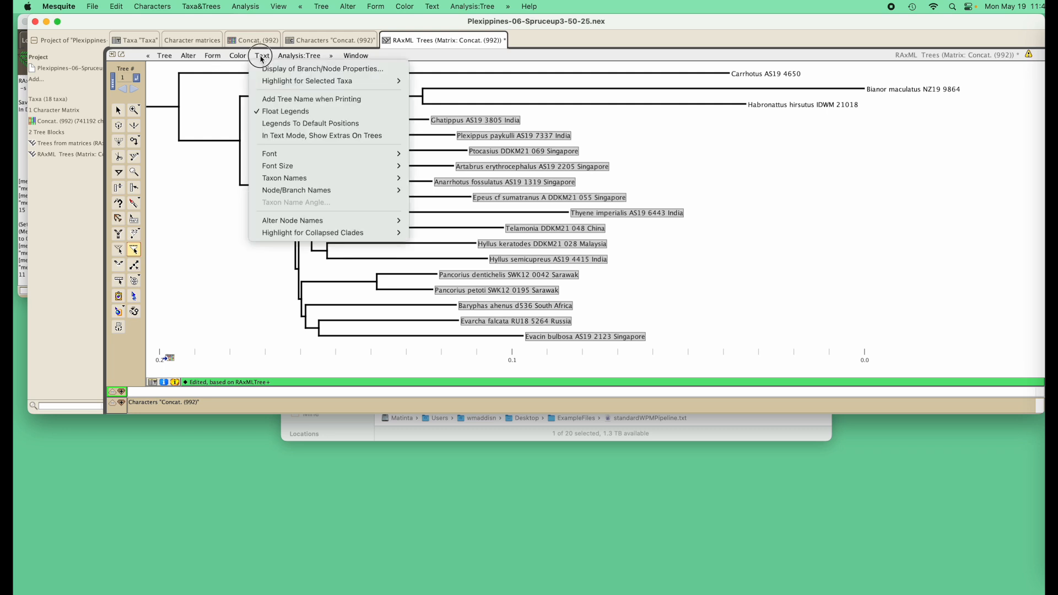
mouse_move(309, 81)
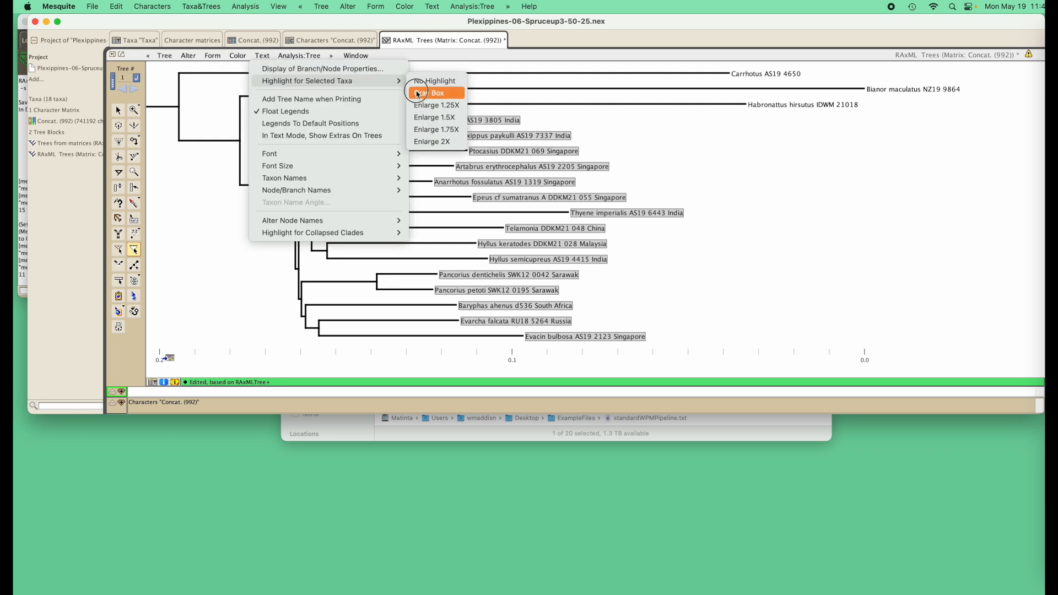
left_click(419, 110)
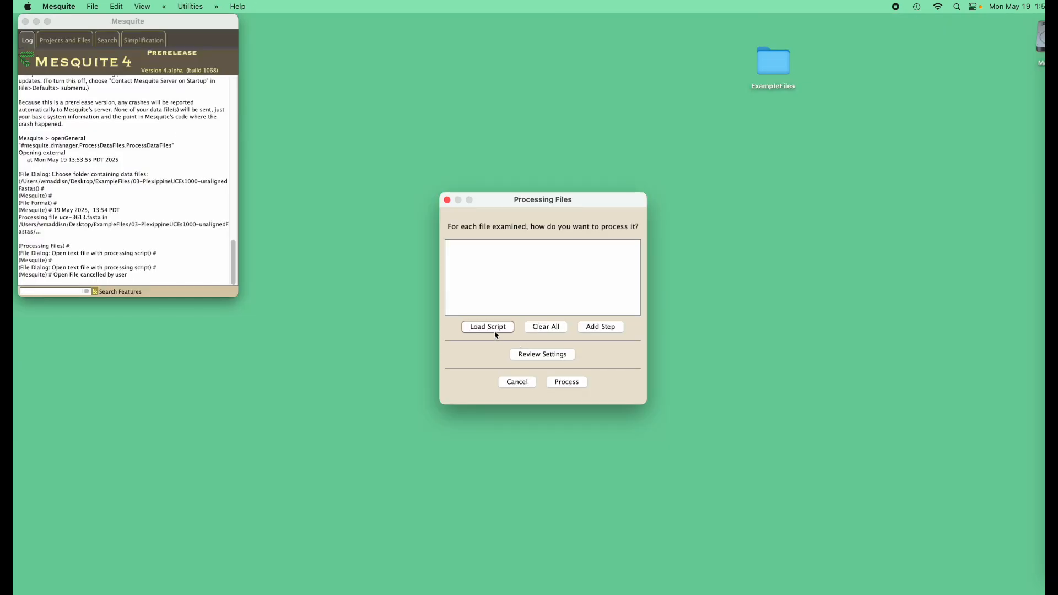
- Load a saved processing script from a text file into the empty file-processing pipeline
left_click(492, 329)
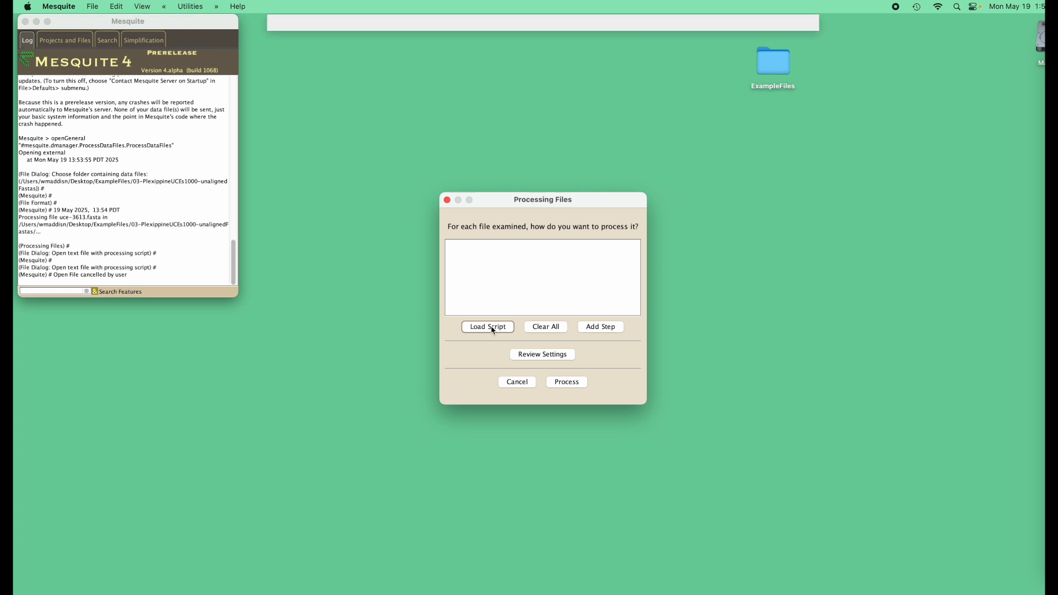
double_click(341, 256)
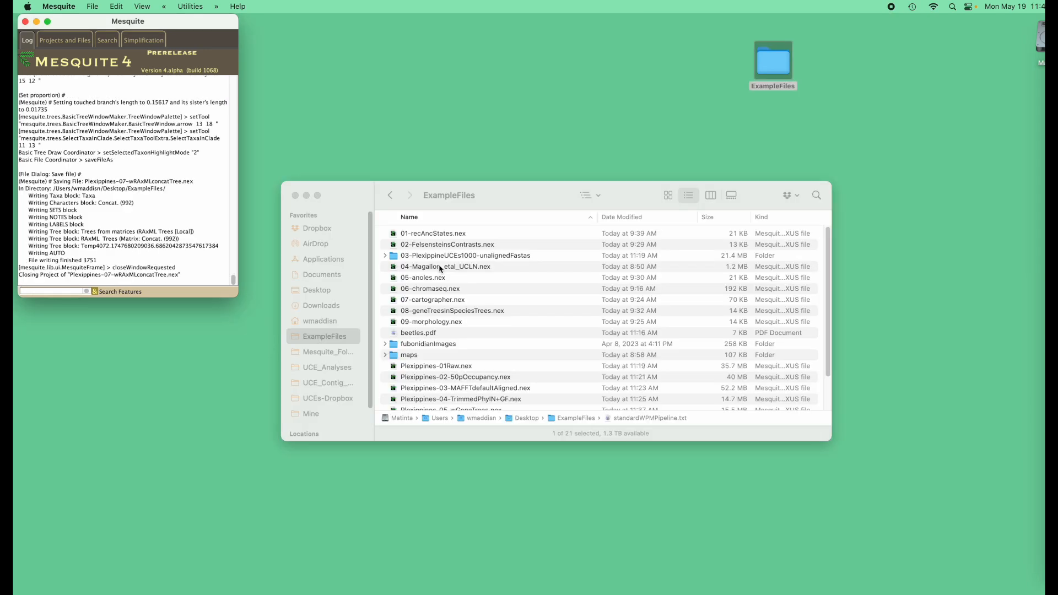
- Look through 04-Magallon_etal_UCLN.nex as text in BBEdit, and open the same file in Mesquite
left_click_drag(448, 266, 1042, 191)
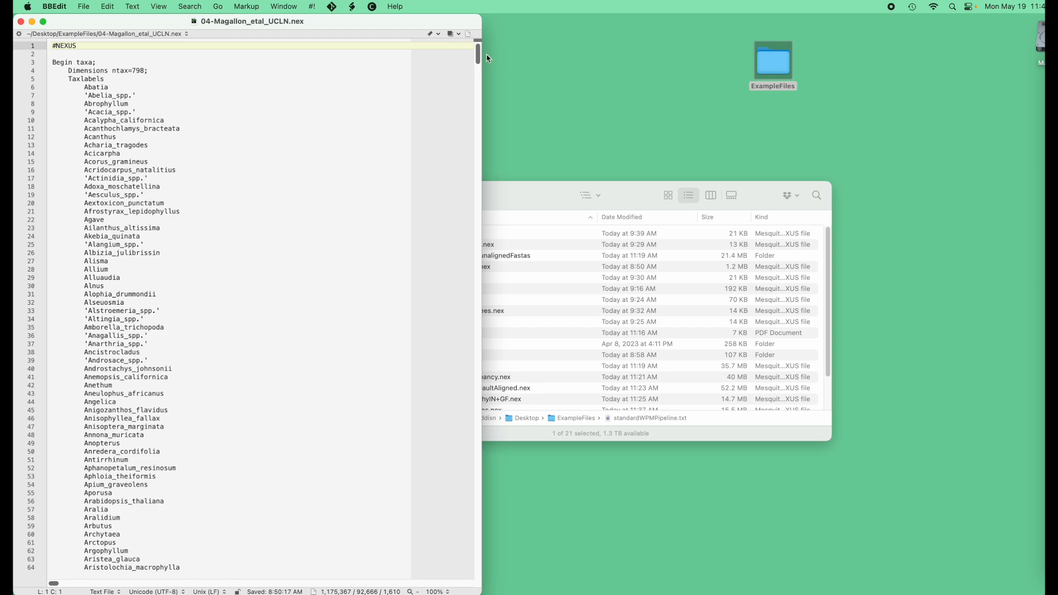
left_click_drag(477, 53, 377, 594)
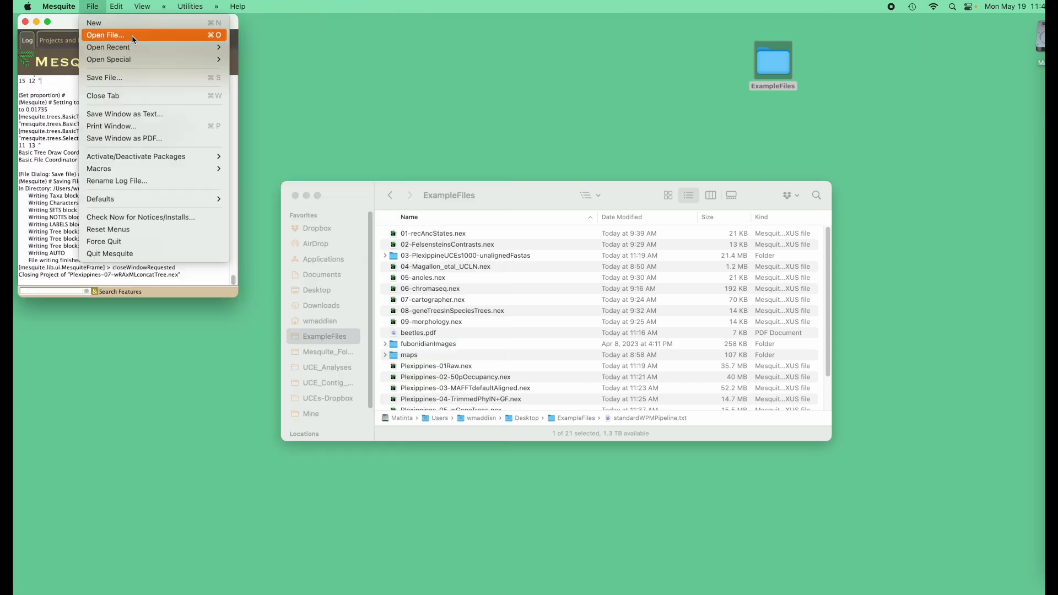
left_click(133, 37)
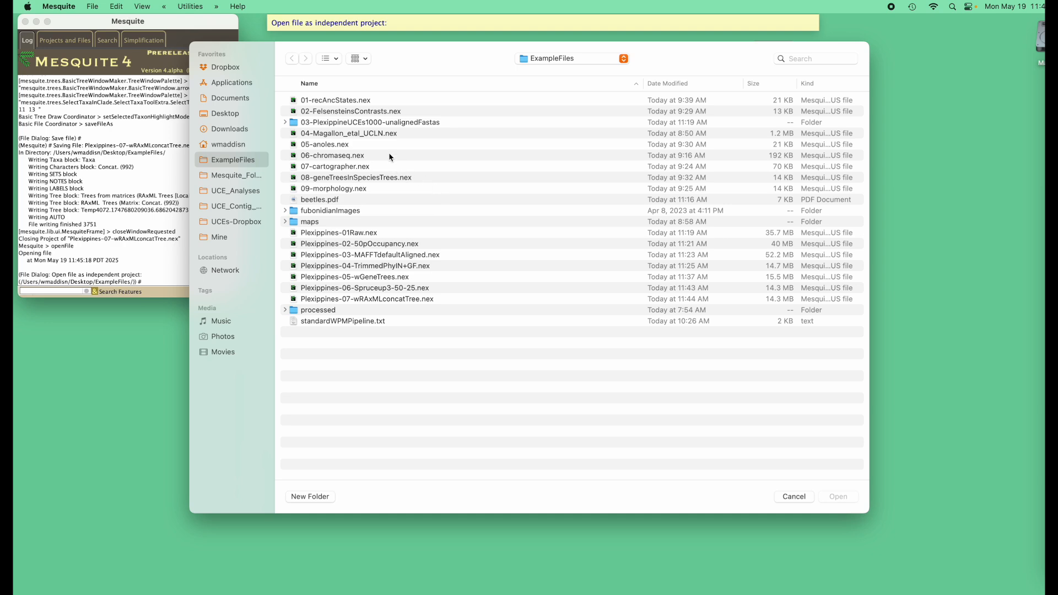
double_click(371, 135)
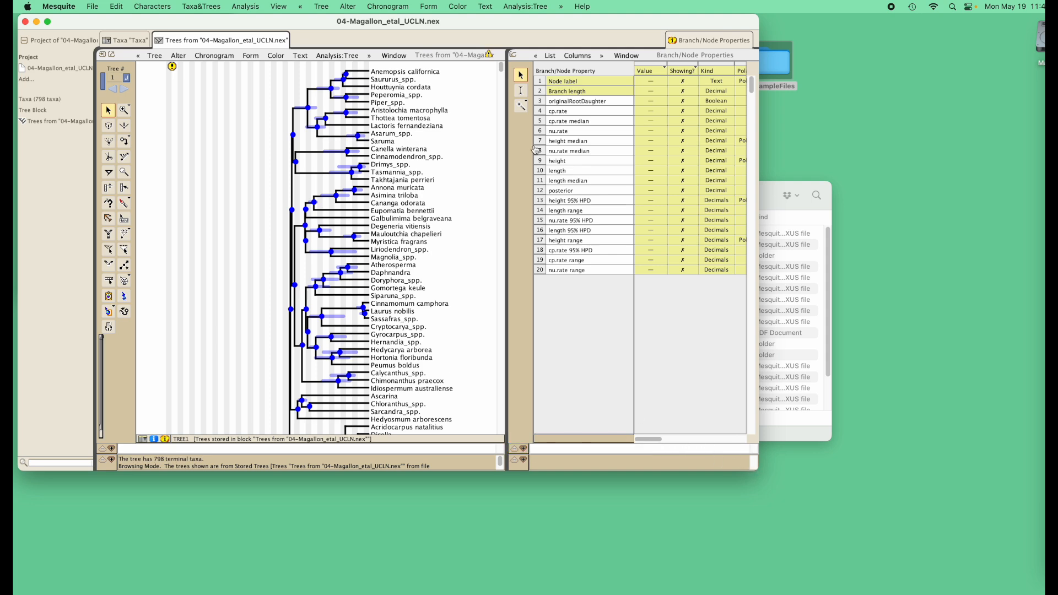
- Show the geological time scale beneath the chronogram and widen the project window to view more of the tree
left_click_drag(501, 69, 471, 404)
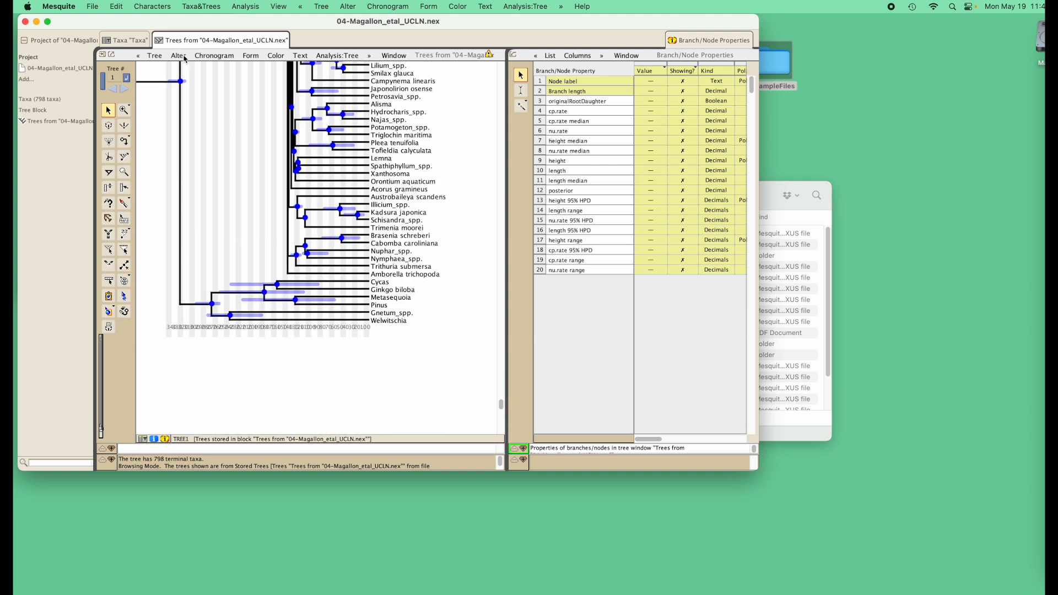
left_click(202, 55)
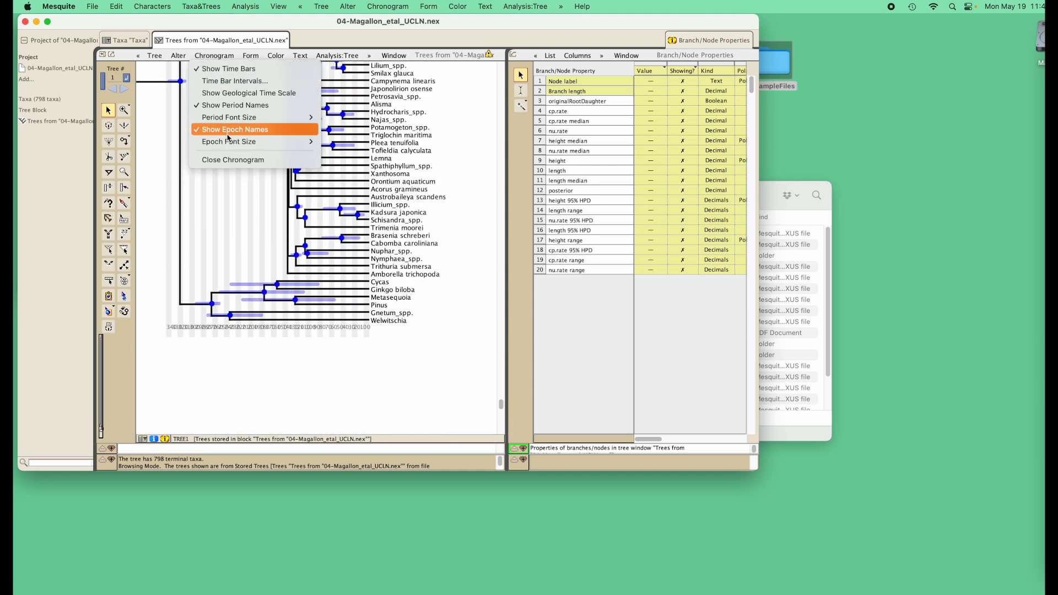
left_click(230, 93)
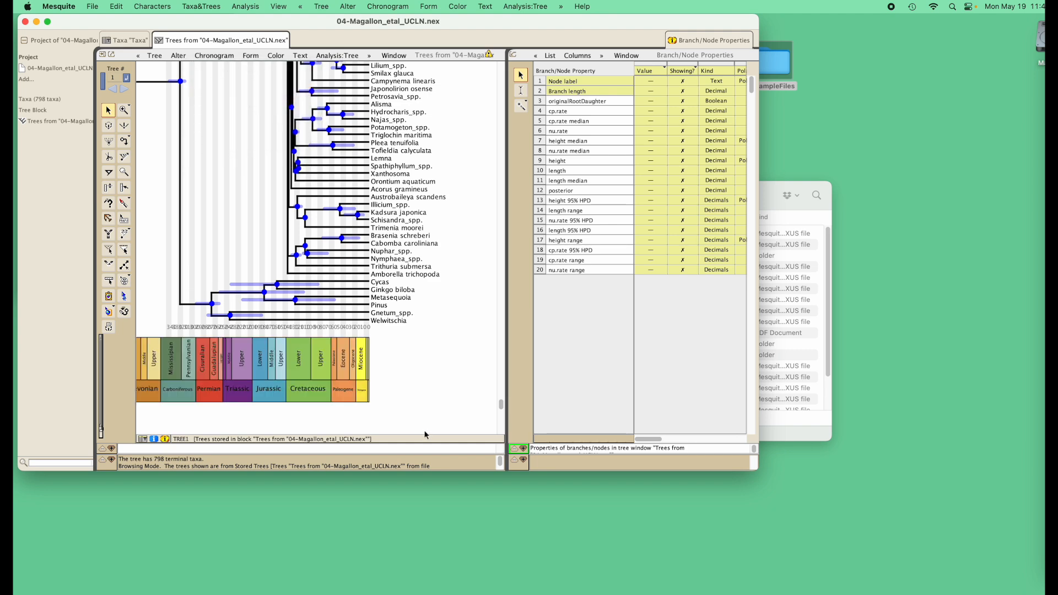
left_click_drag(757, 469, 952, 484)
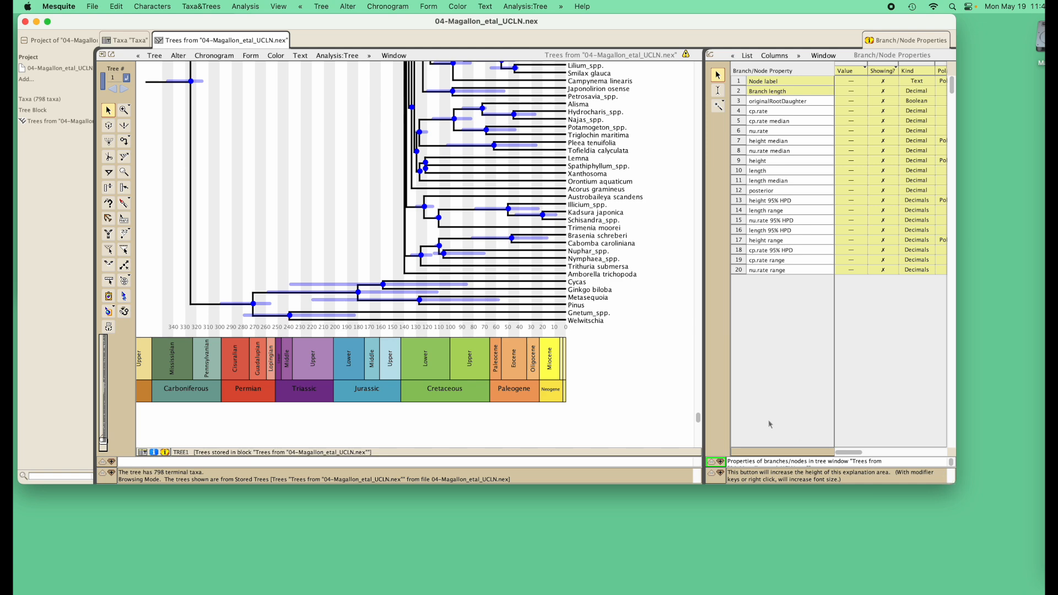
left_click_drag(700, 421, 701, 375)
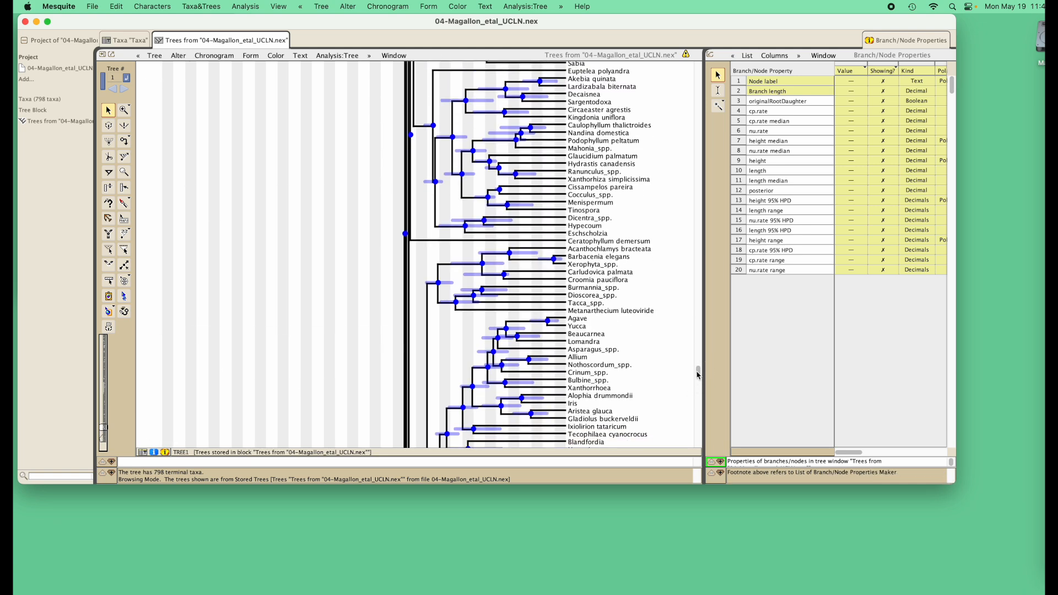
- Open 05-anoles.nex and slightly rotate the 3D tree plot of the anole measurements in the Dependent Tree Window
double_click(332, 144)
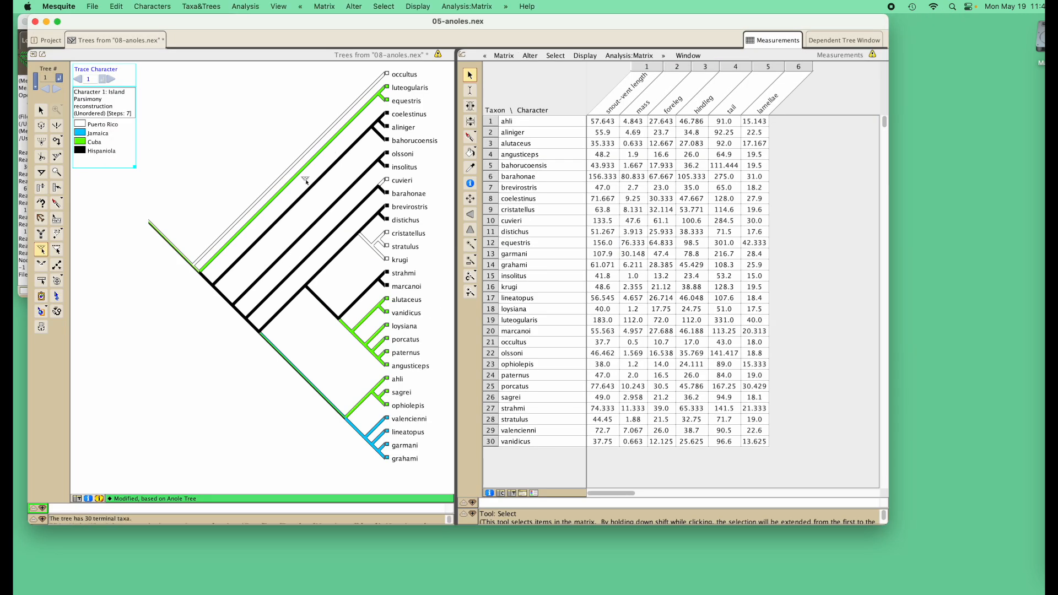
left_click(844, 40)
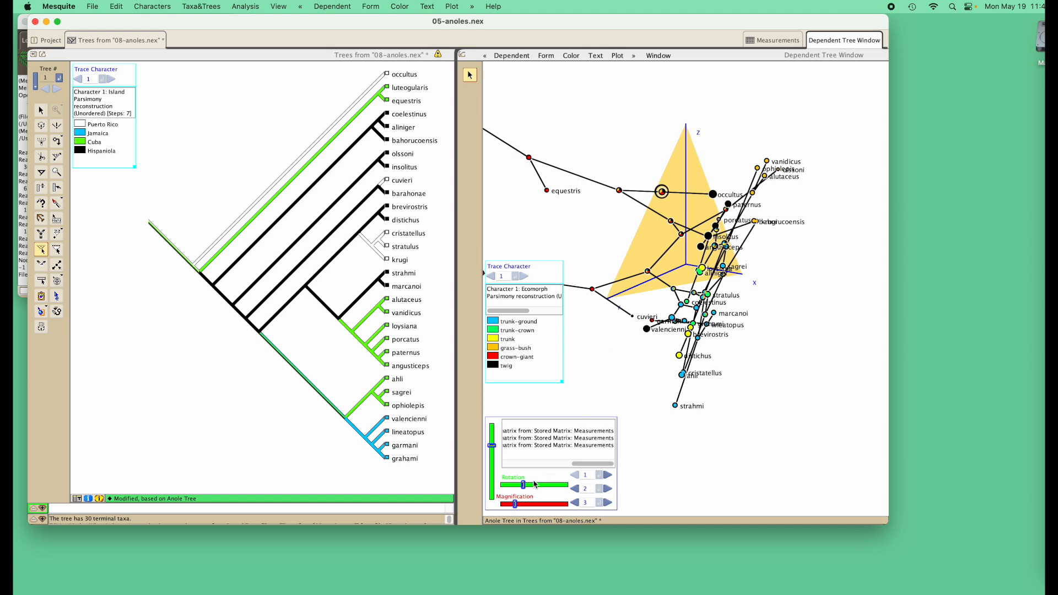
mouse_move(524, 485)
left_mouse_down()
mouse_move(545, 488)
mouse_move(527, 485)
left_mouse_up()
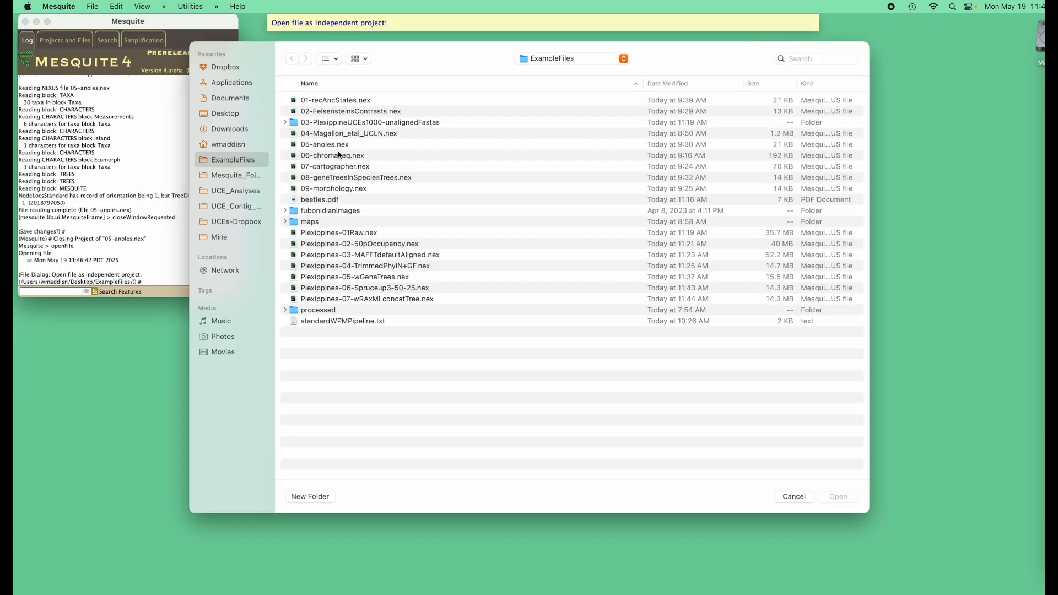
- Open 06-chromaseq.nex and display the chromatograms for Bembidion graciliforme from the Topo matrix
left_click(339, 155)
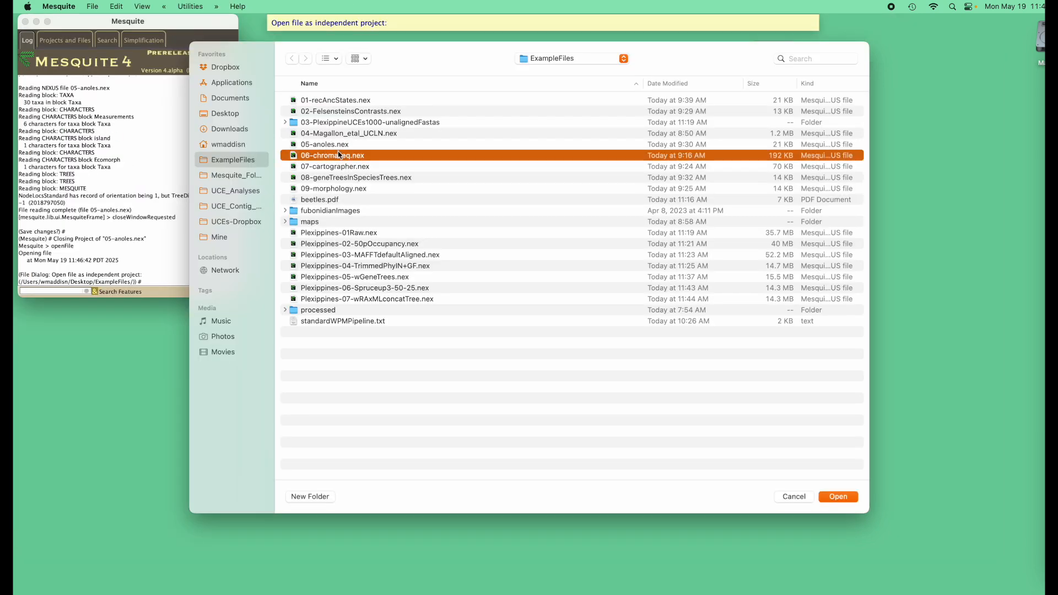
double_click(339, 155)
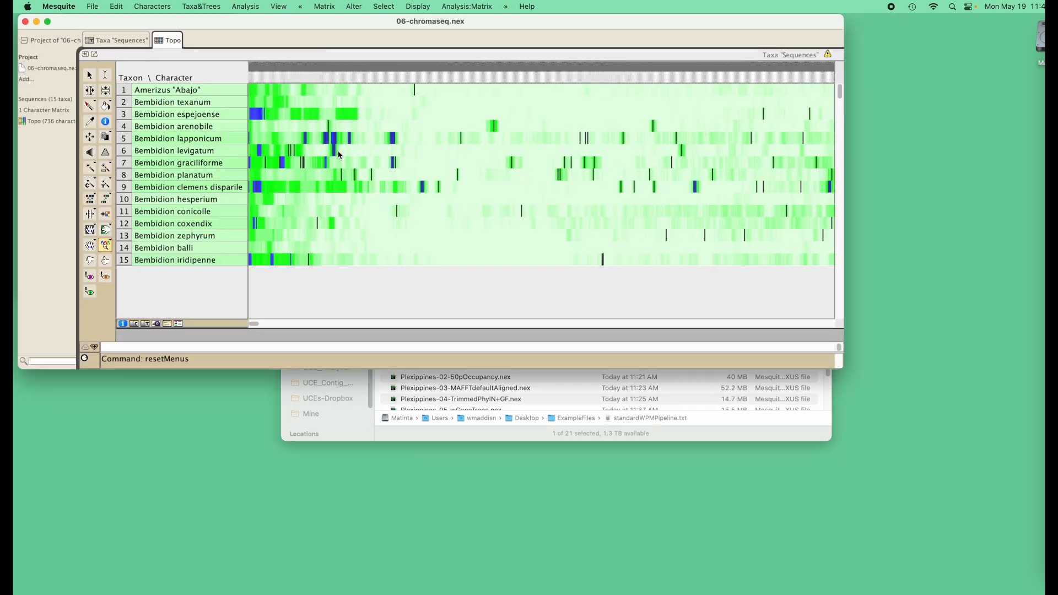
left_click(304, 161)
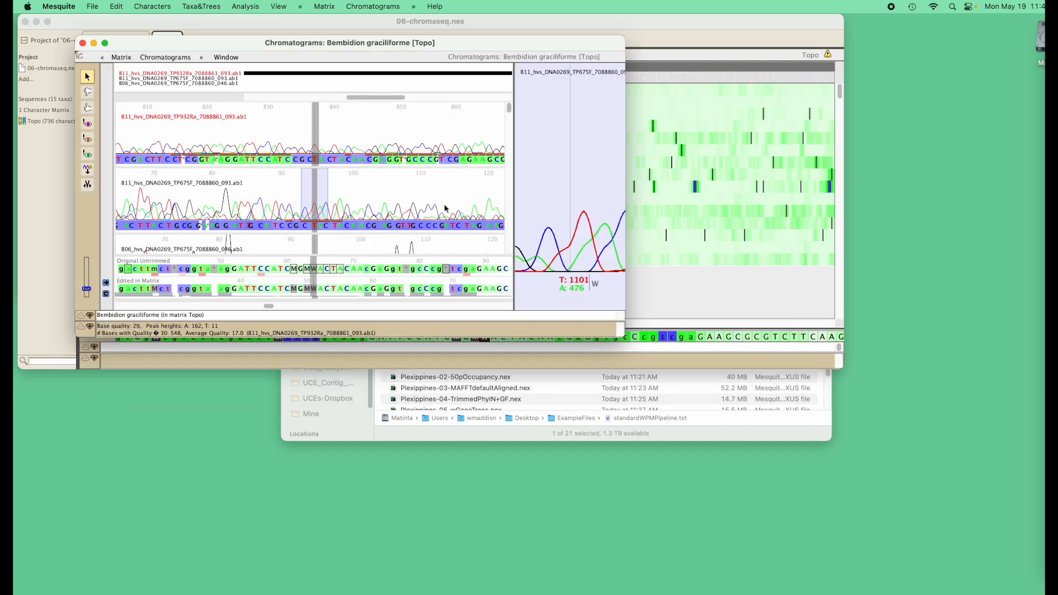
- Enlarge the chromatogram window and change the ambiguous W at base 51 of the edited sequence to A, closing the window when done
left_click_drag(622, 335, 804, 423)
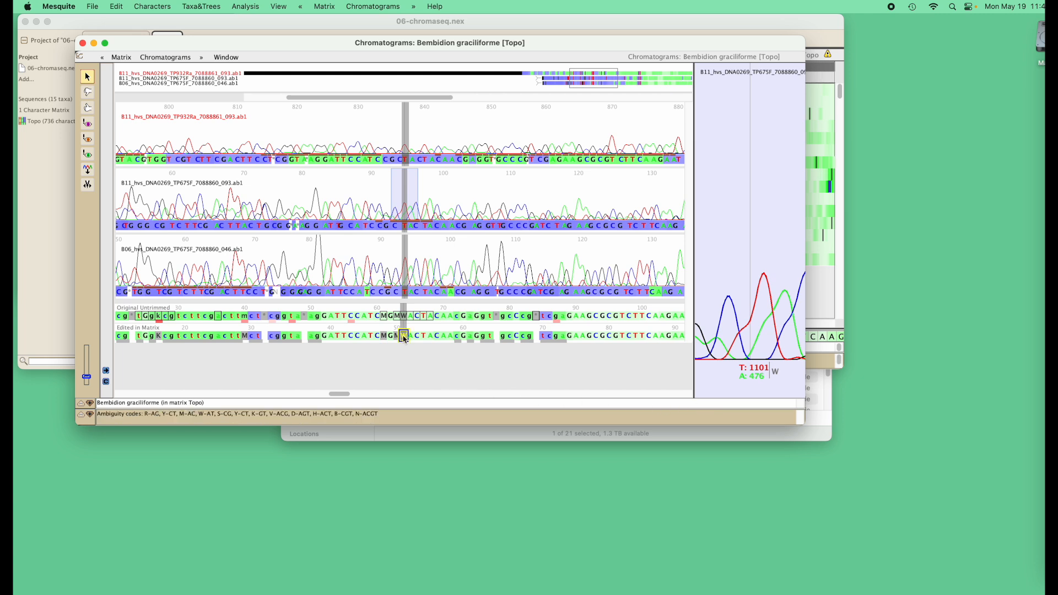
type("a")
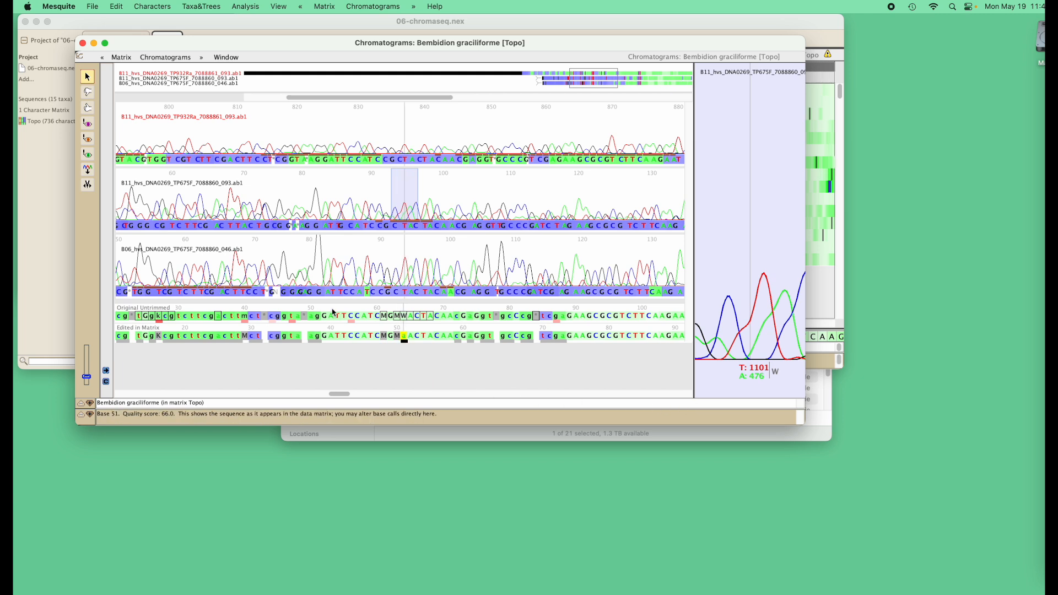
left_click(84, 48)
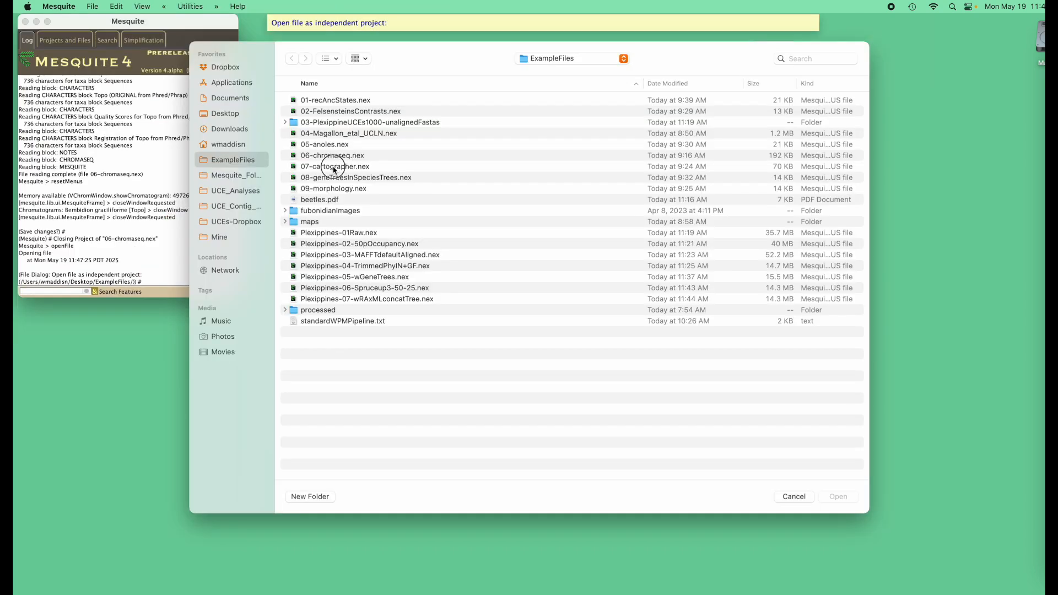
- Open 07-cartographer.nex, and advance through the simulated gene trees contained in the species tree of 08-geneTreesInSpeciesTrees.nex to tree 4
double_click(332, 167)
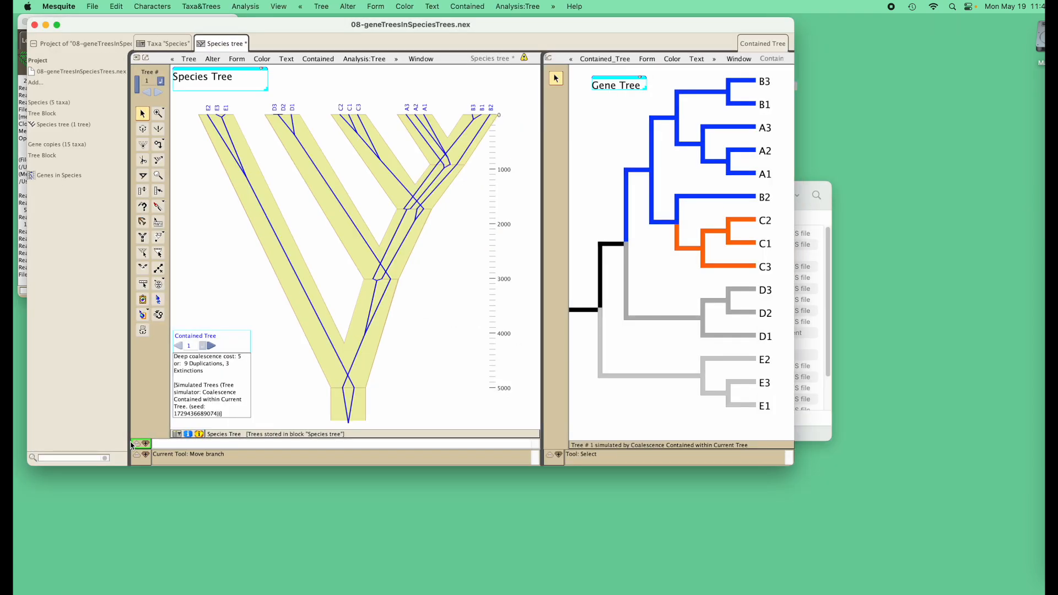
left_click(211, 346)
left_click(211, 346)
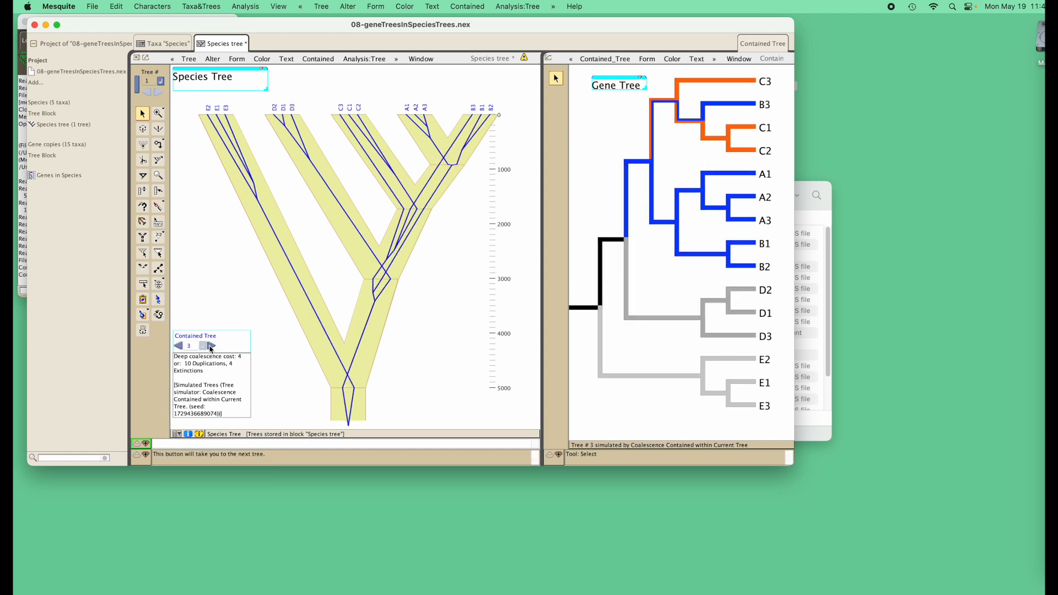
left_click(211, 346)
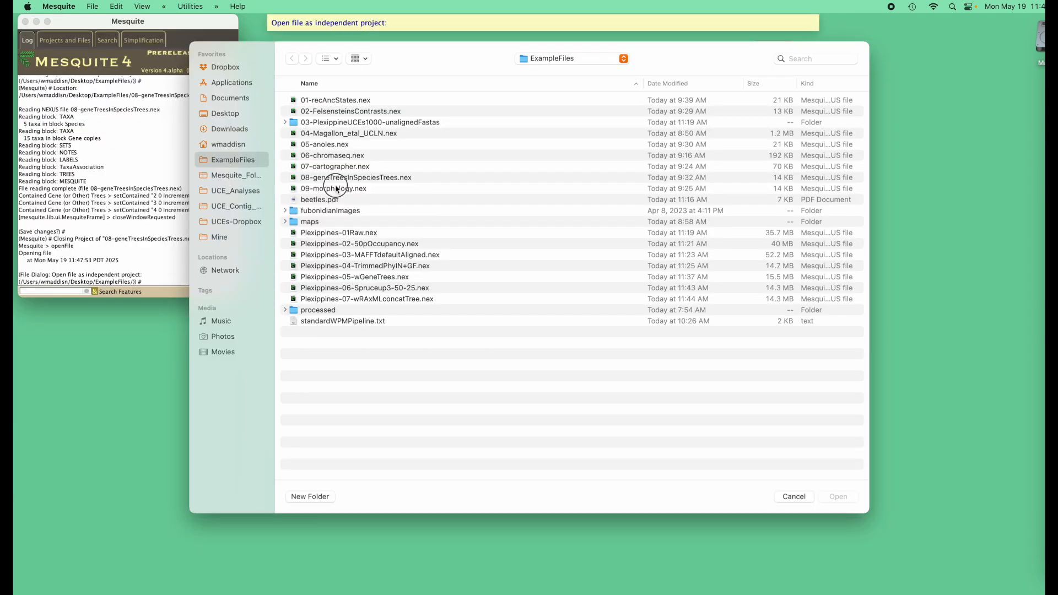
- Open 09-morphology.nex and view the annotations and image for Fubonidia's knobble cell, closing the project after viewing
left_click(338, 189)
double_click(338, 188)
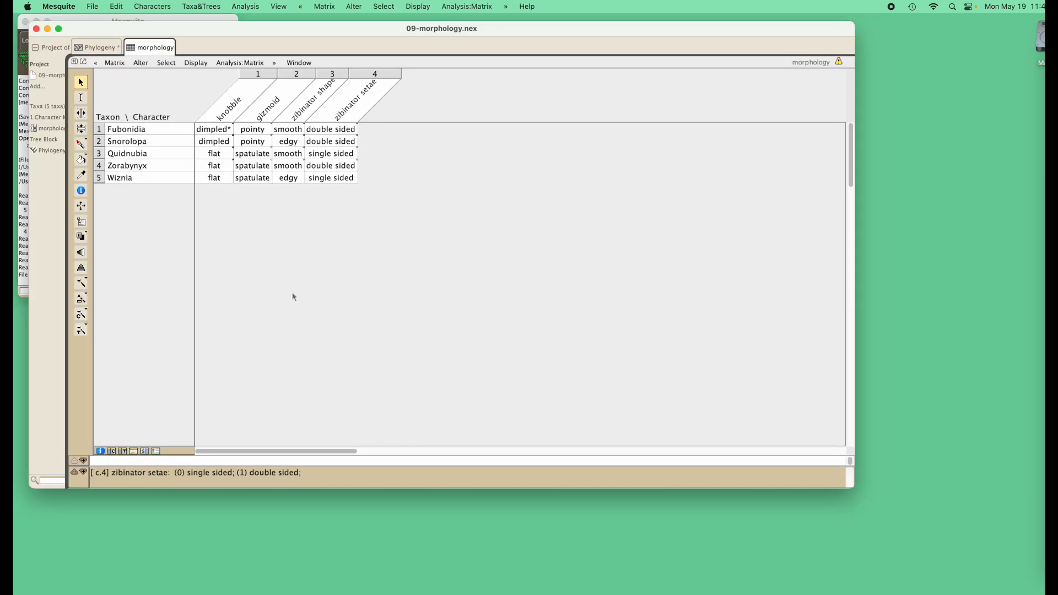
left_click(135, 453)
mouse_move(214, 132)
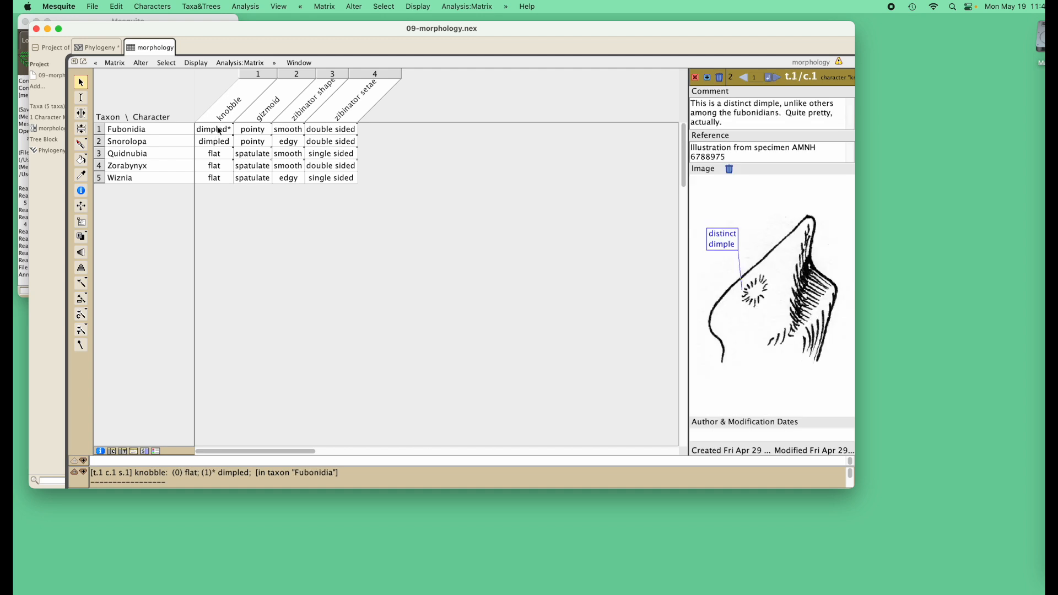
key("super+w")
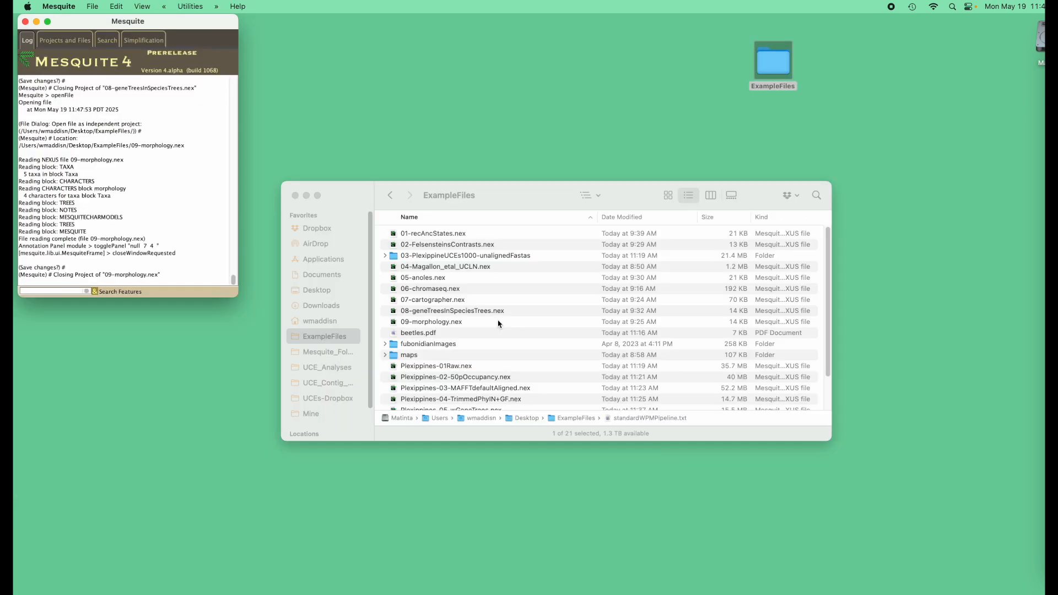